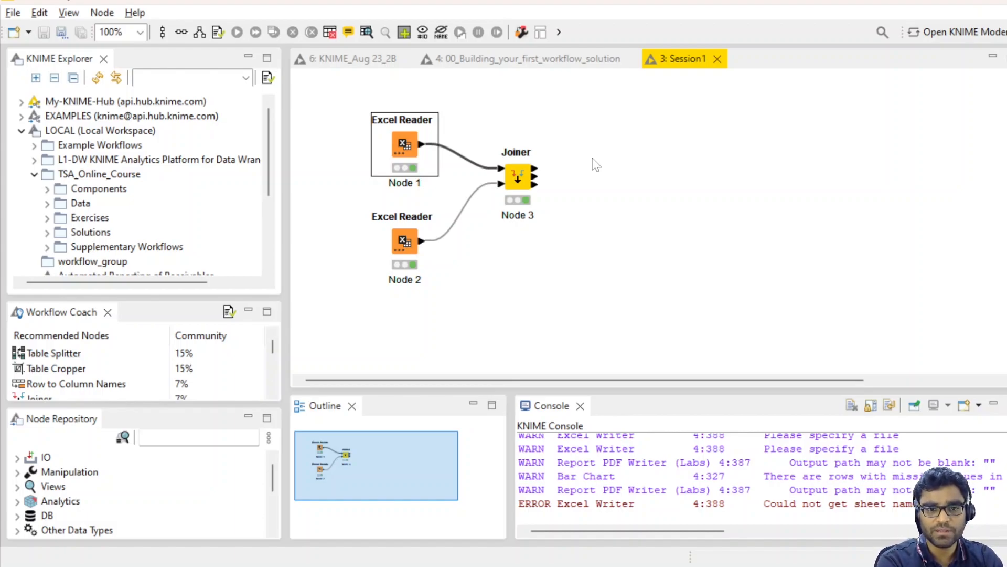
Step: Inspect the output tables of the two Excel Reader nodes, Node 1 and Node 2, comparing their Id and Value columns
right_click(409, 152)
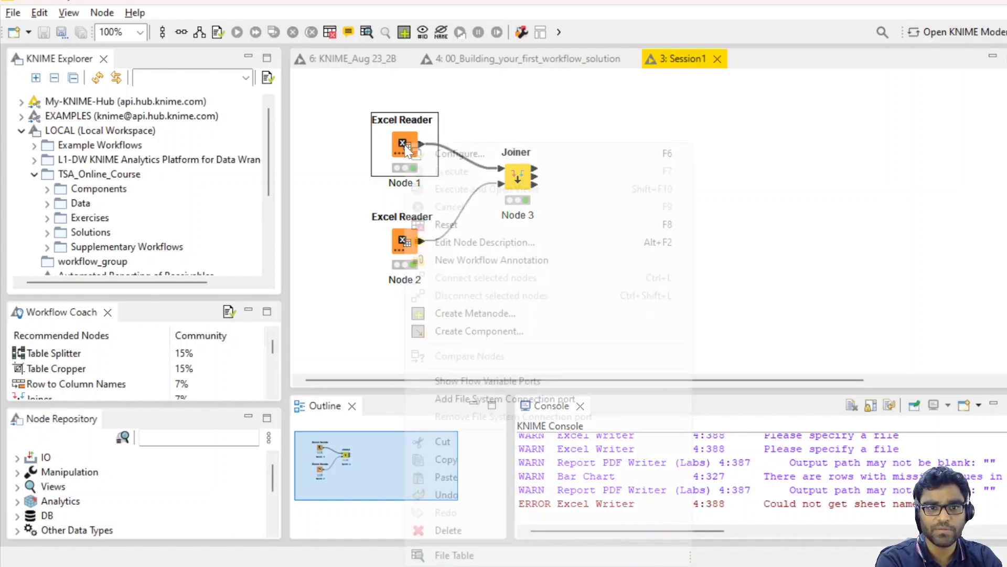
left_click(454, 555)
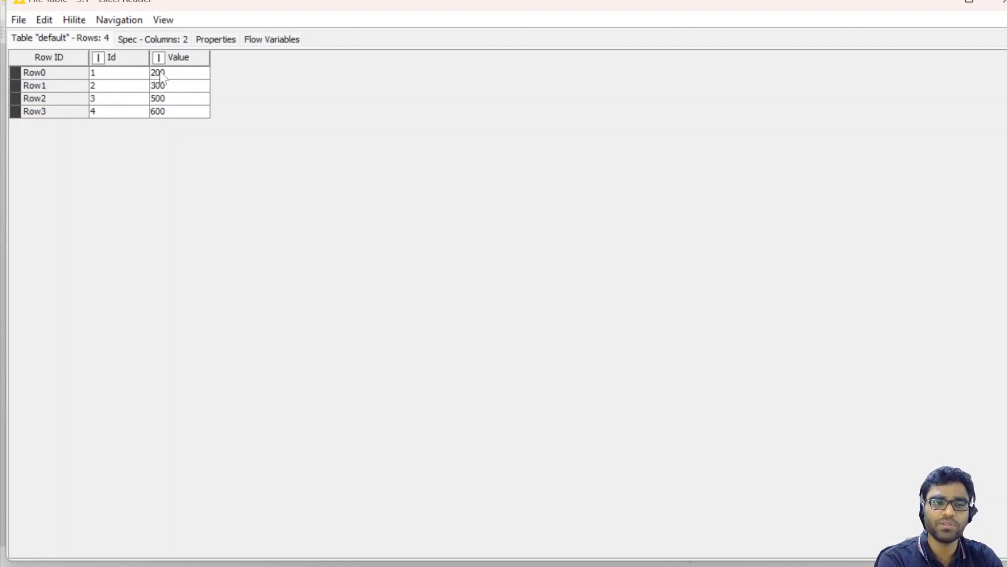
left_click(998, 4)
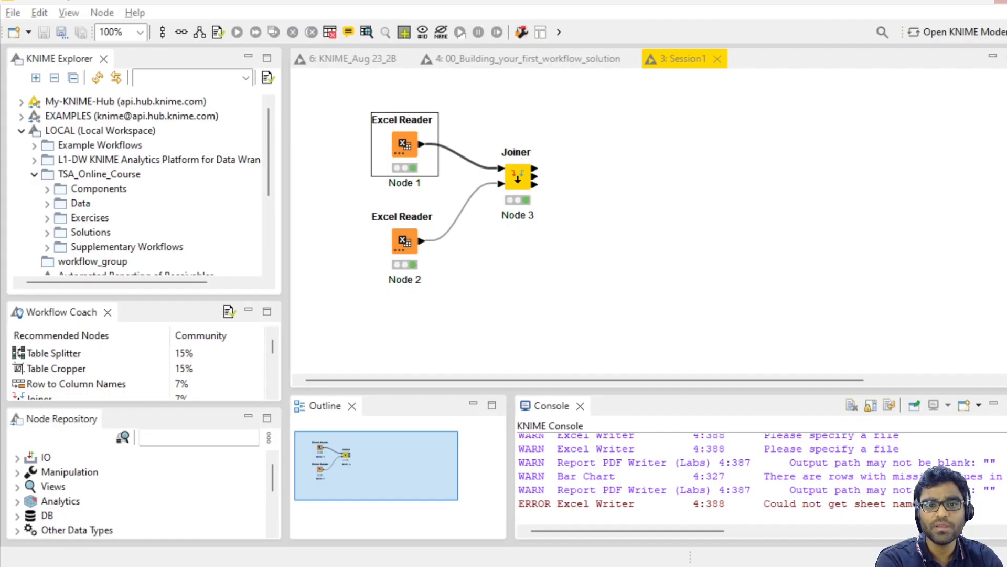
left_click(405, 237)
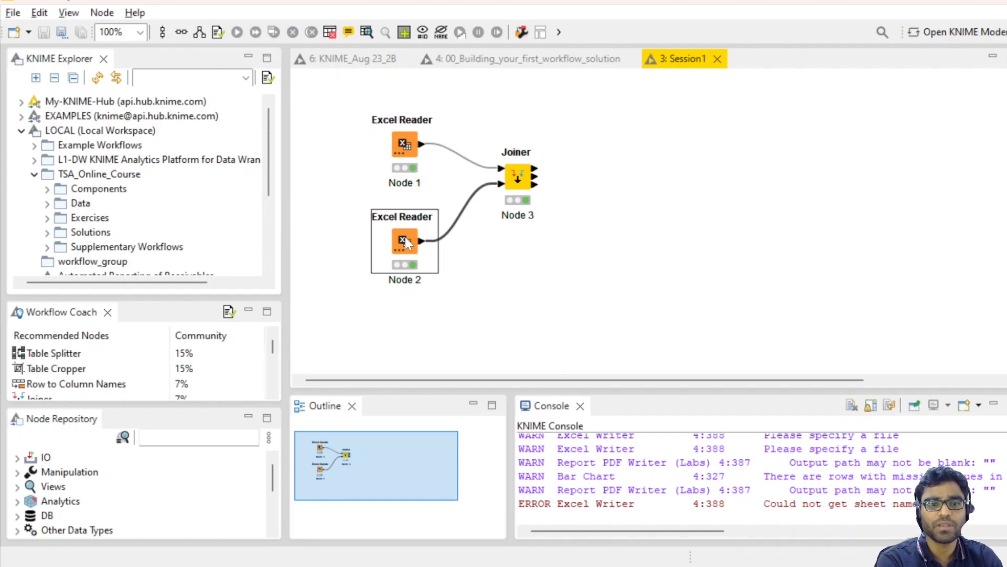
right_click(405, 237)
left_click(454, 555)
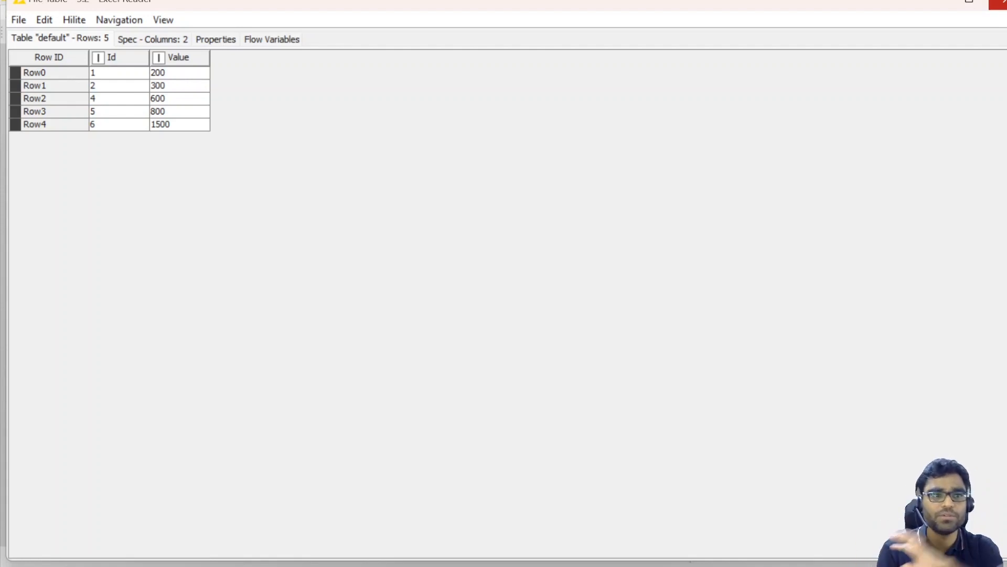
left_click(998, 3)
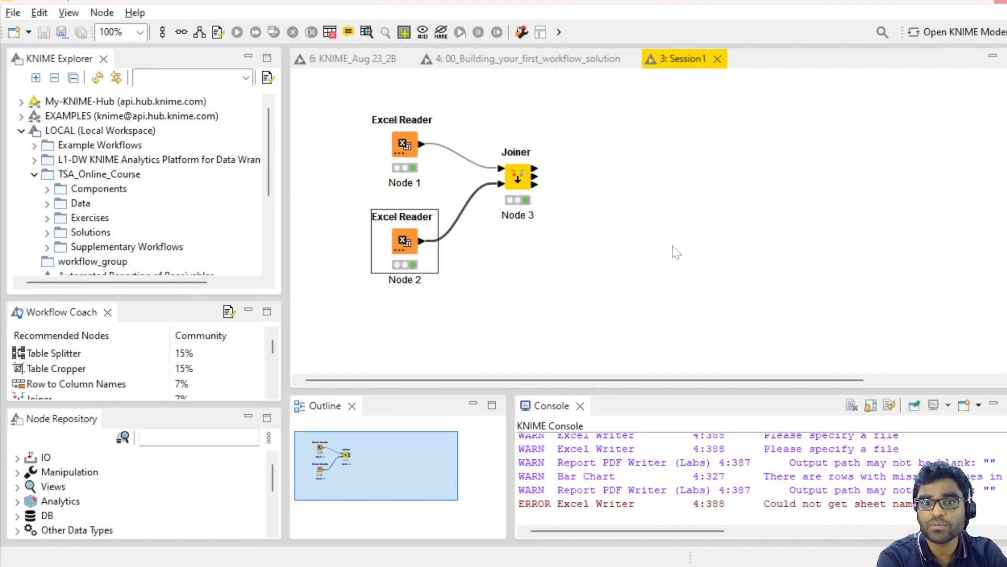
left_click(526, 185)
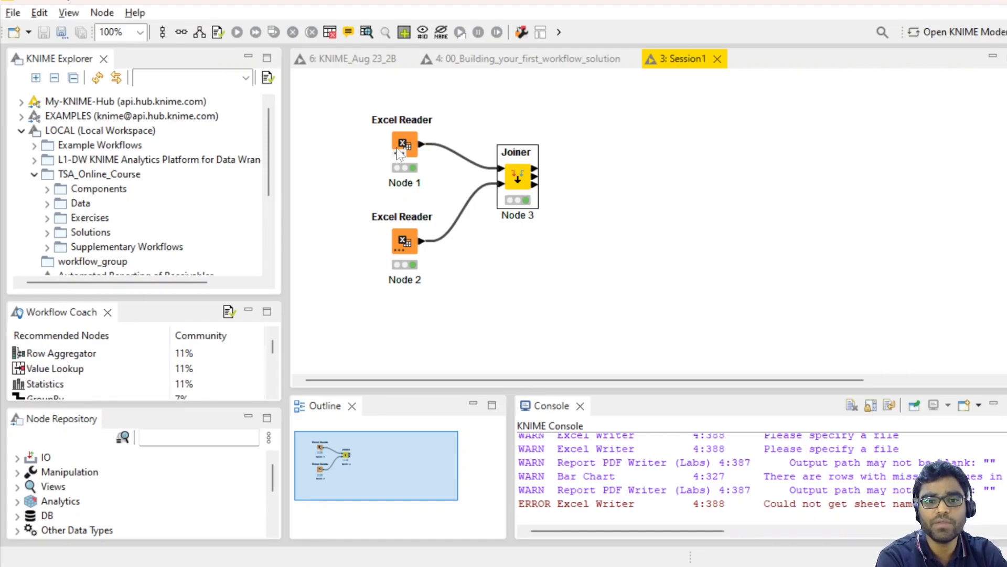
left_click(409, 140)
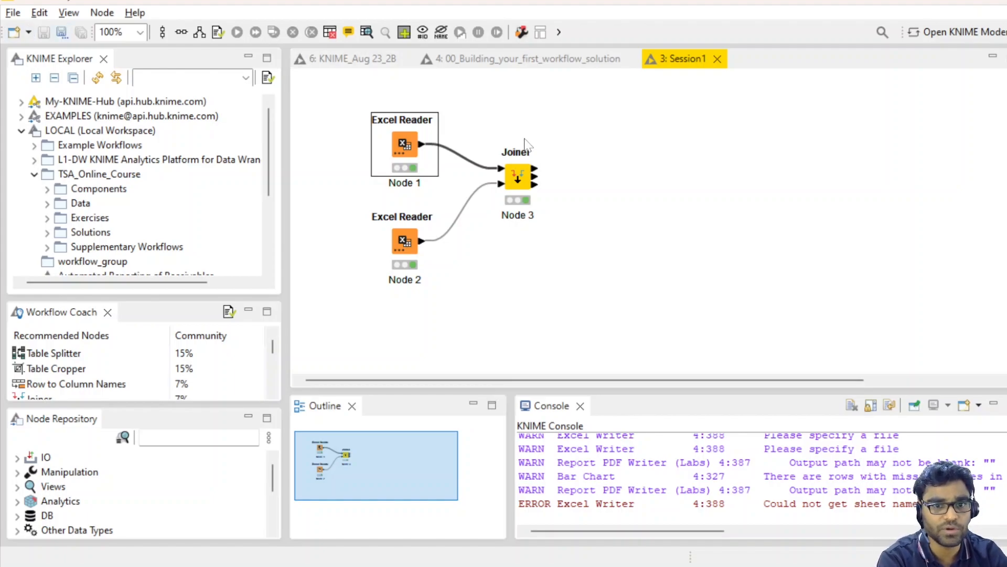
left_click(8, 14)
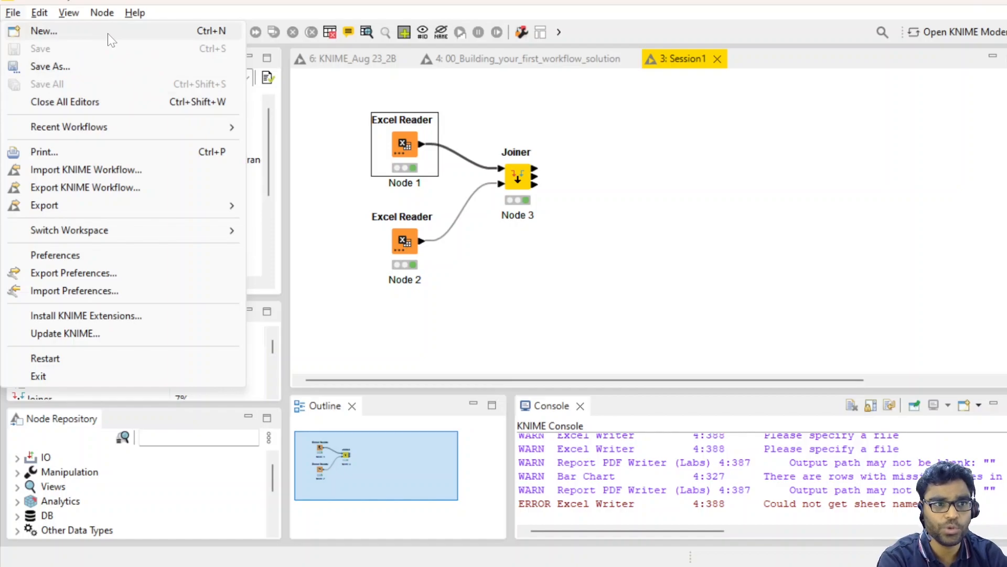
left_click(681, 158)
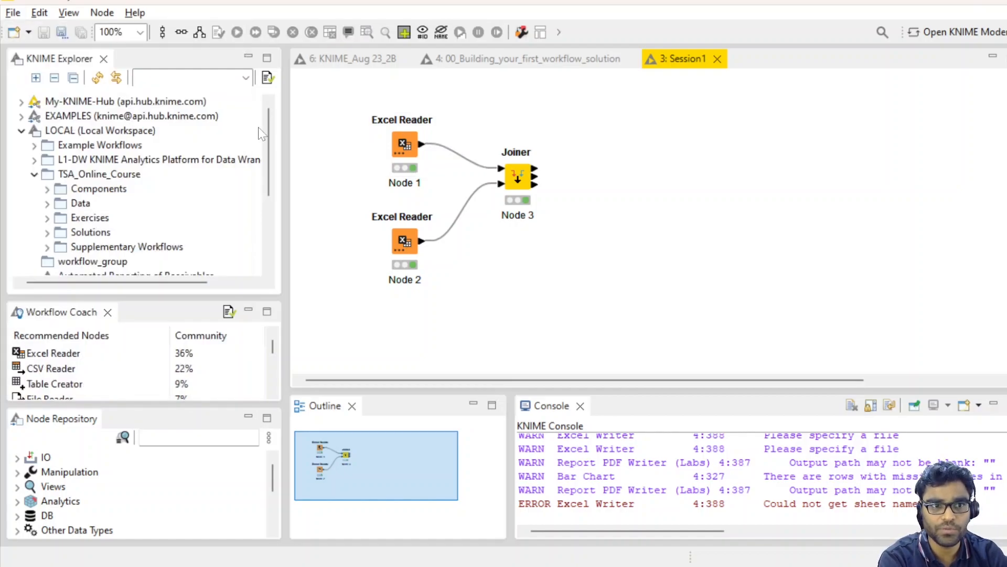
Step: Create a new KNIME workflow named Session_15oct23 in the local workspace
left_click(13, 13)
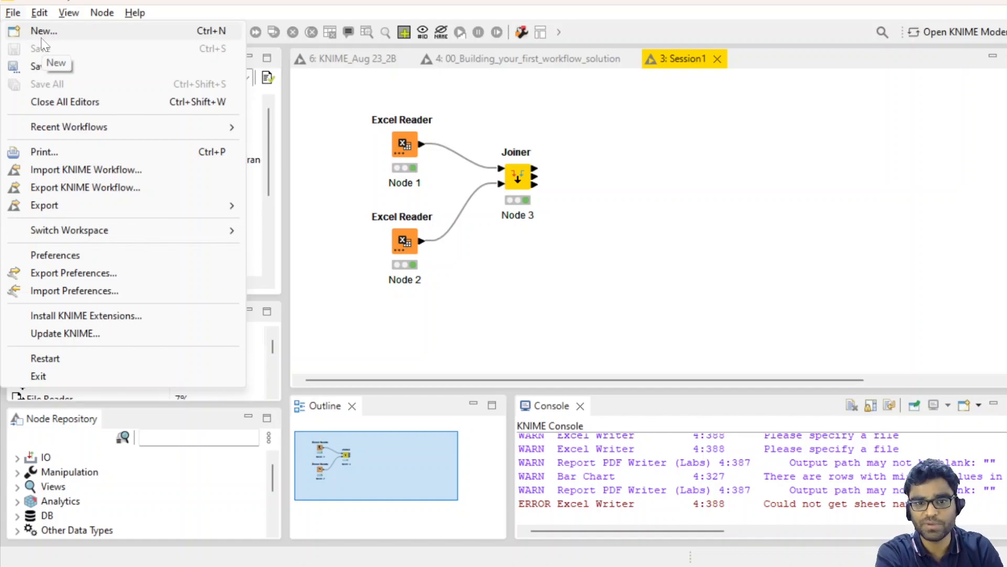
left_click(73, 33)
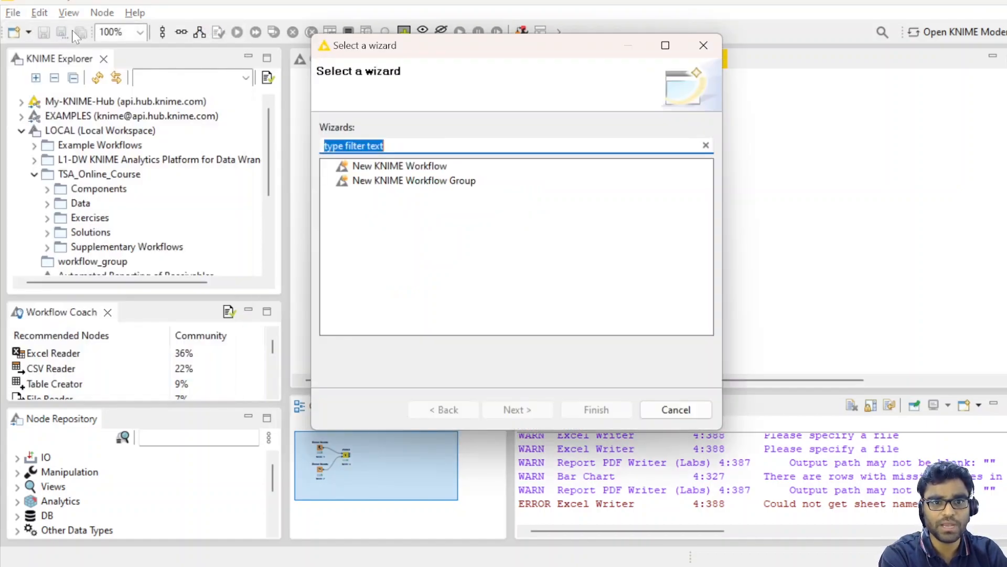
left_click(401, 166)
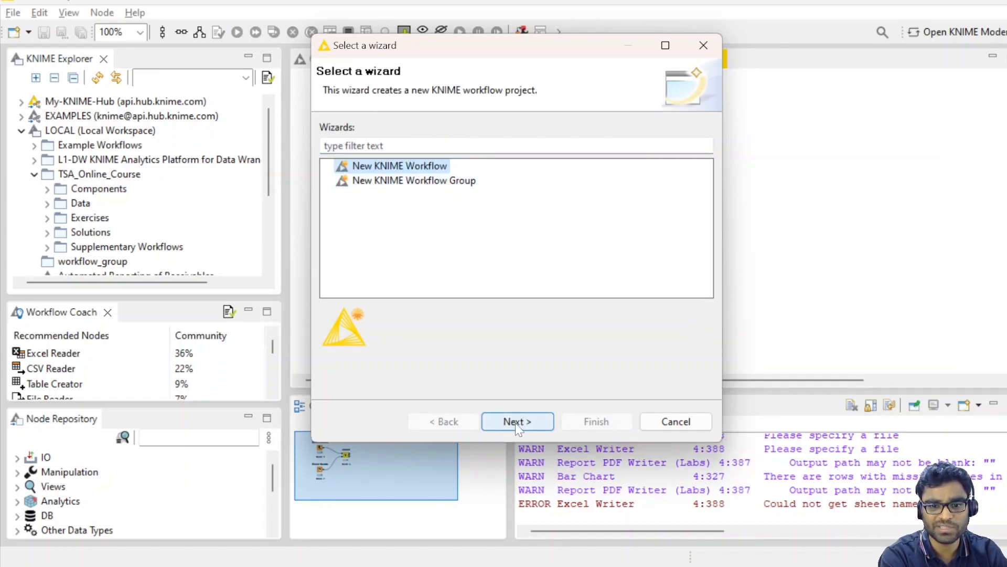
left_click(517, 422)
left_click(567, 143)
key("ctrl+a")
type("sample2")
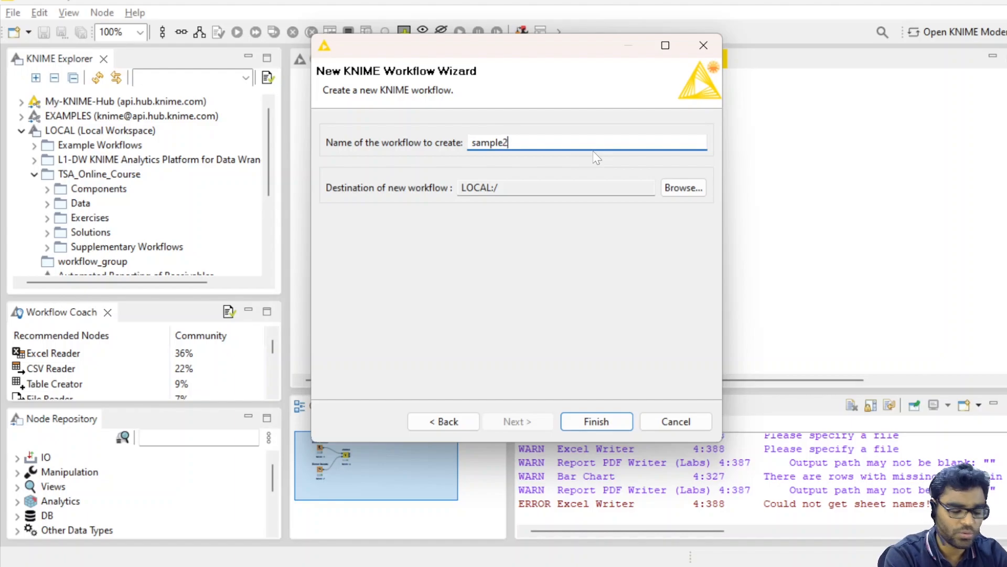
type("15")
key("ctrl+a")
type("15oct23")
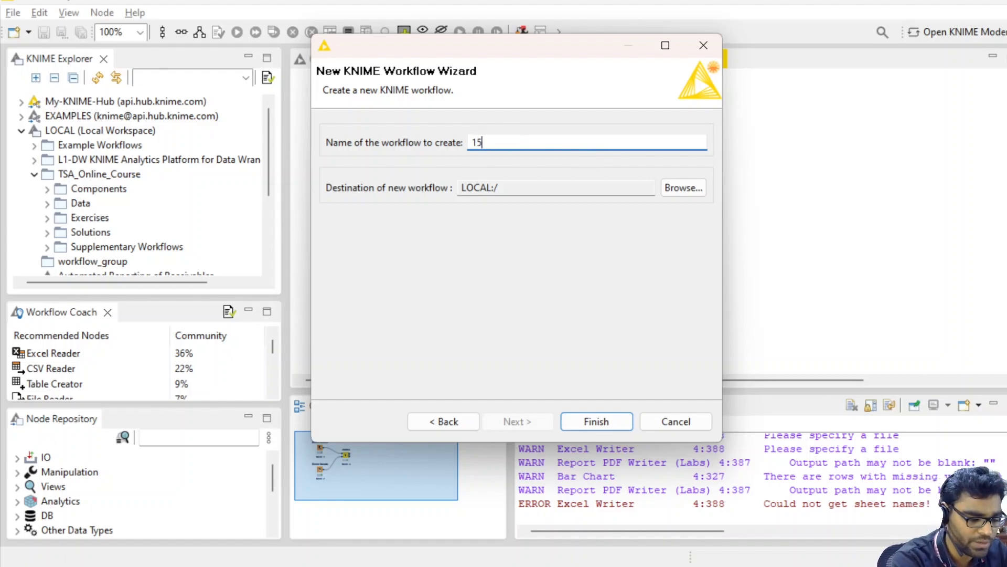
key("Home")
type("Session_")
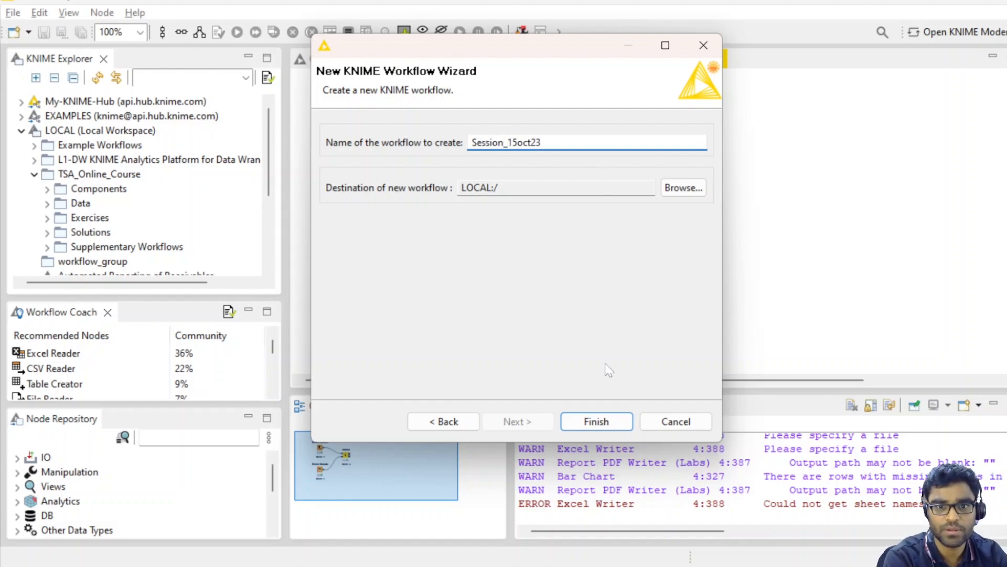
left_click(601, 423)
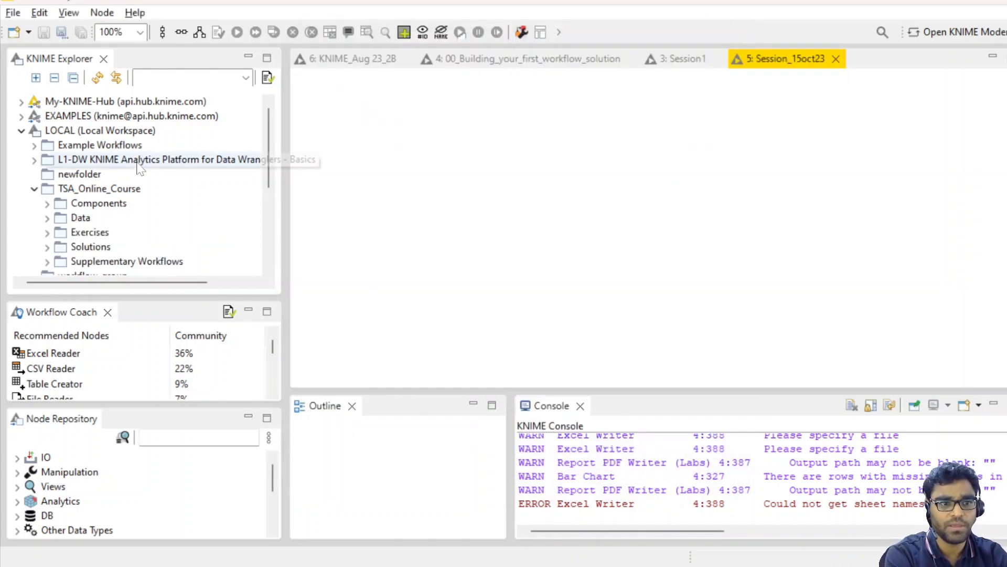
Step: Locate the Session_15oct23 workflow in the KNIME Explorer and look through the Node Repository categories
left_click_drag(268, 173, 266, 243)
left_click(101, 262)
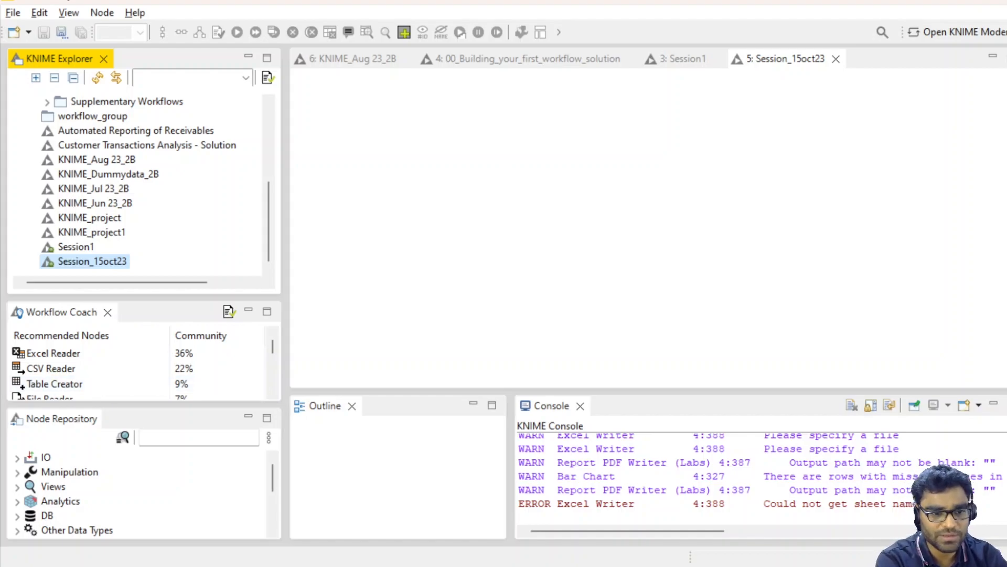
left_click(146, 437)
scroll(94, 506, "down", 3)
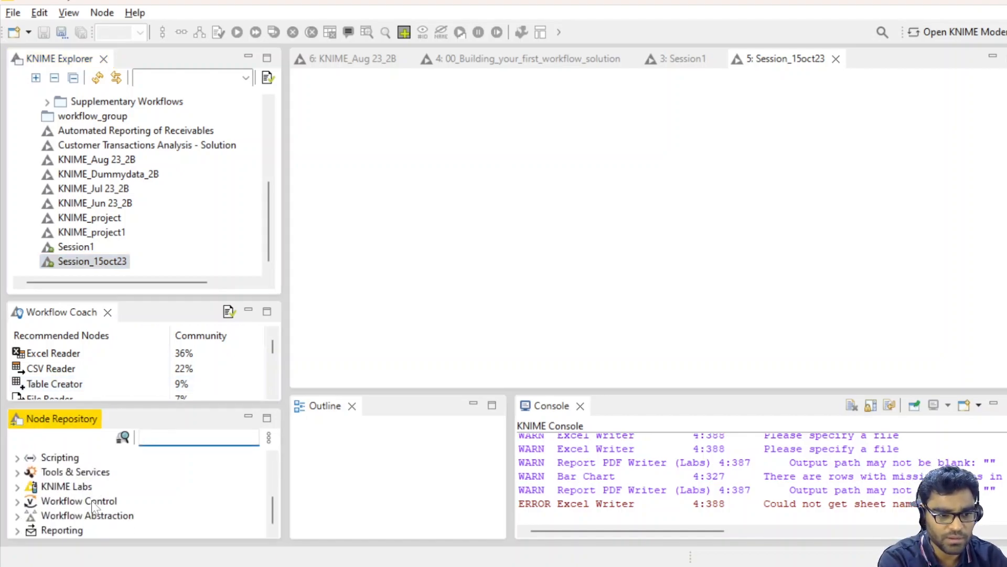
scroll(95, 506, "up", 3)
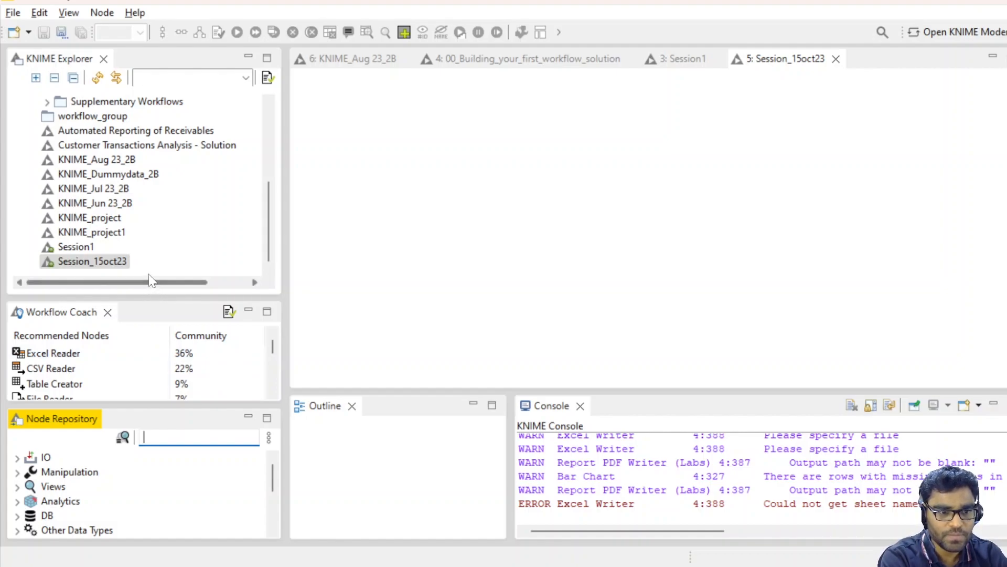
Step: Enlarge the Workflow Coach and add its recommended Excel Reader node to the Session_15oct23 workflow
left_click_drag(145, 297, 148, 212)
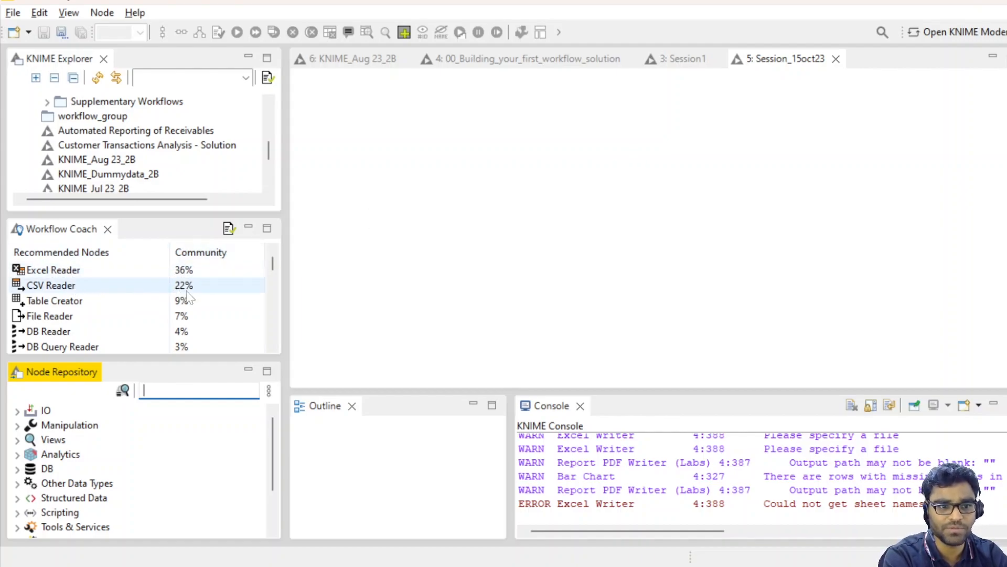
mouse_move(273, 261)
left_mouse_down()
mouse_move(273, 272)
mouse_move(273, 248)
left_mouse_up()
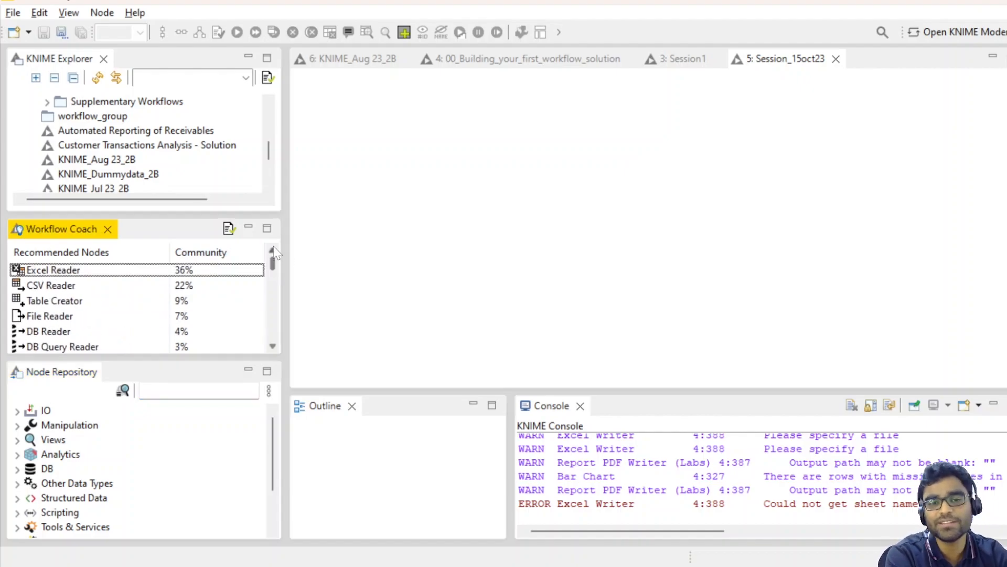
left_click_drag(89, 271, 424, 217)
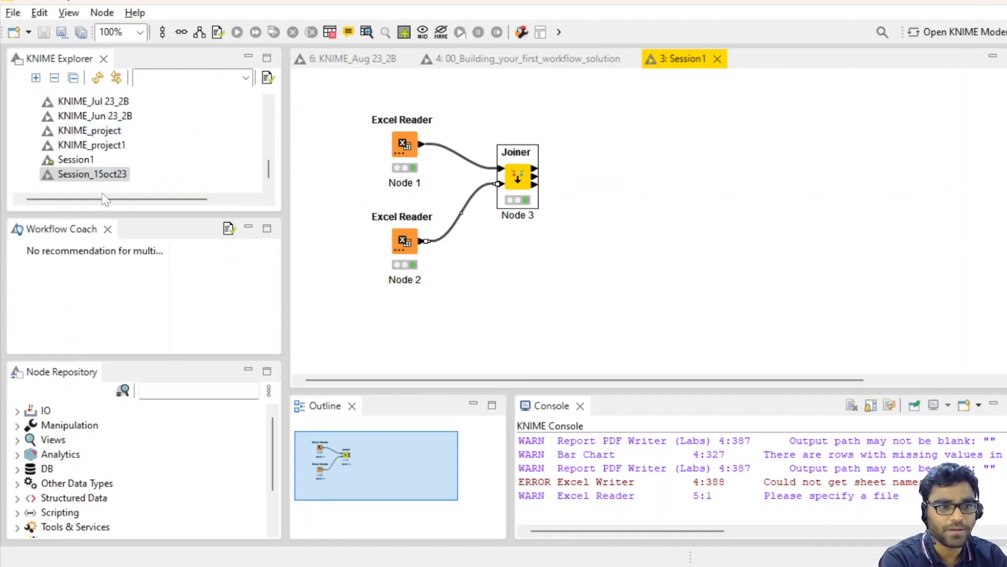
Step: Delete the Session_15oct23 workflow from the local workspace
right_click(94, 175)
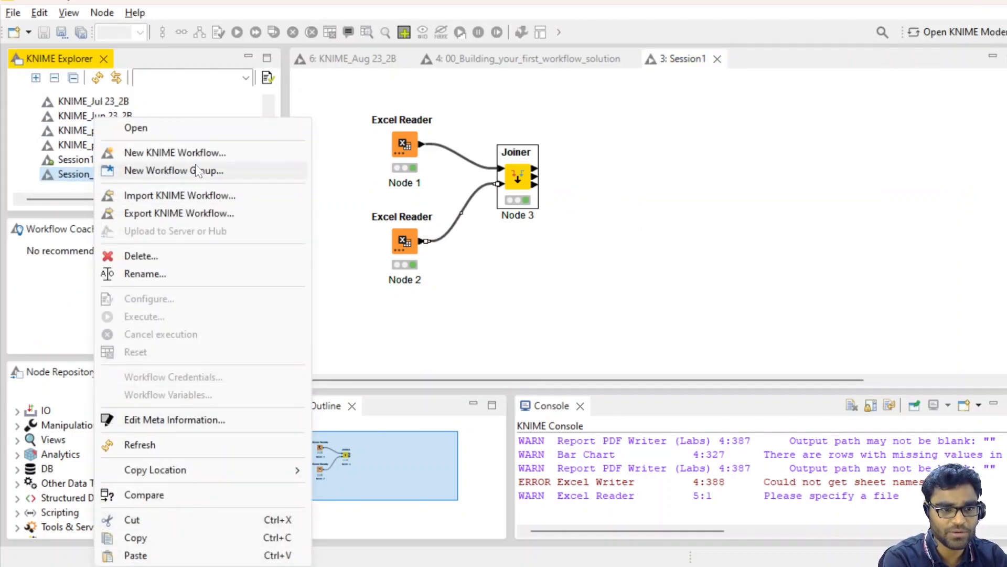
left_click(145, 255)
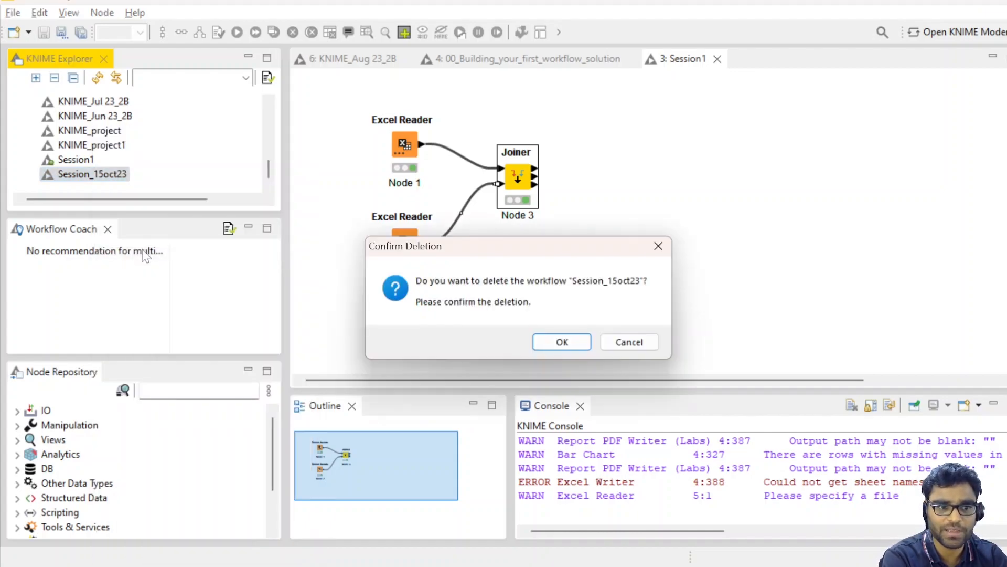
left_click(563, 349)
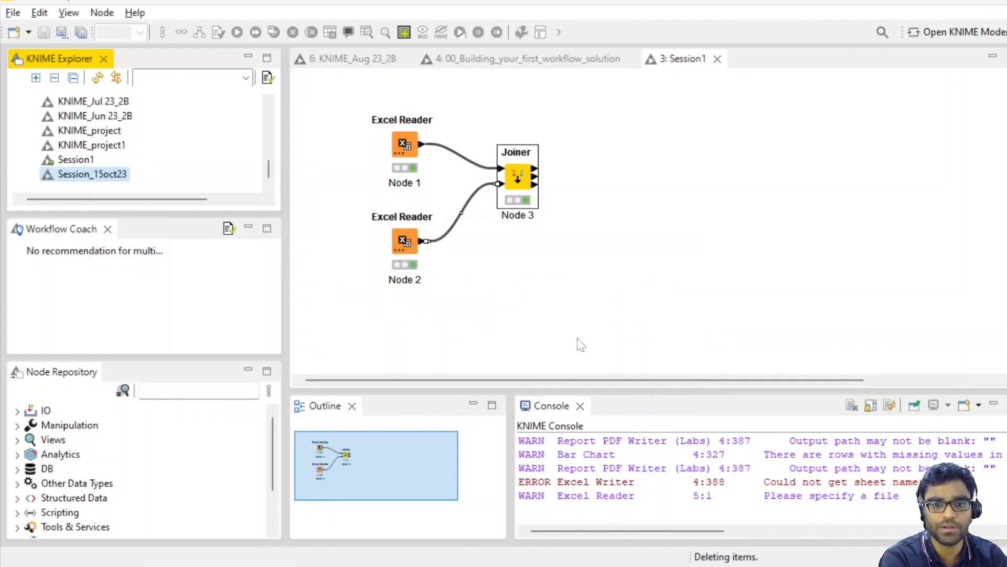
left_click(743, 65)
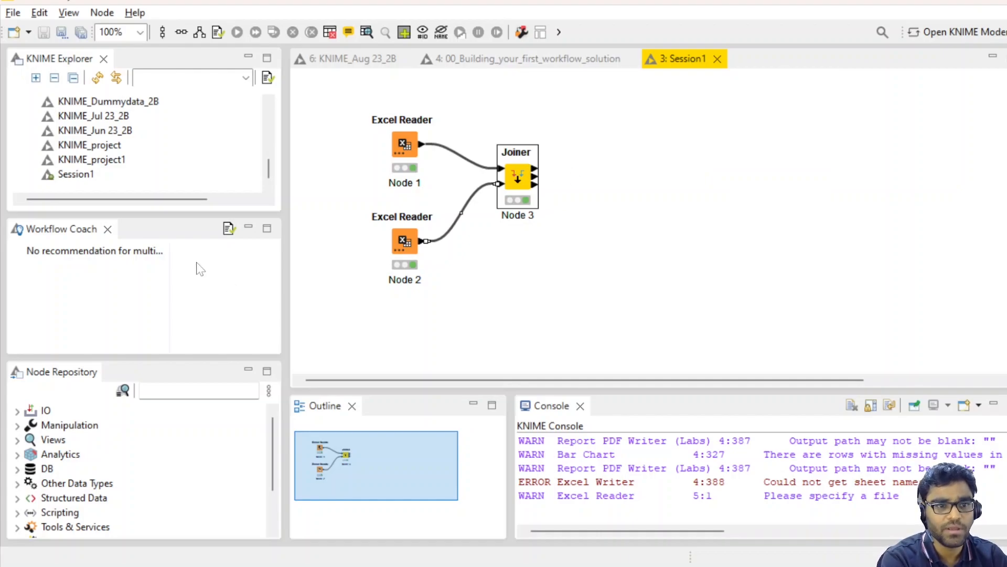
scroll(153, 148, "up", 1)
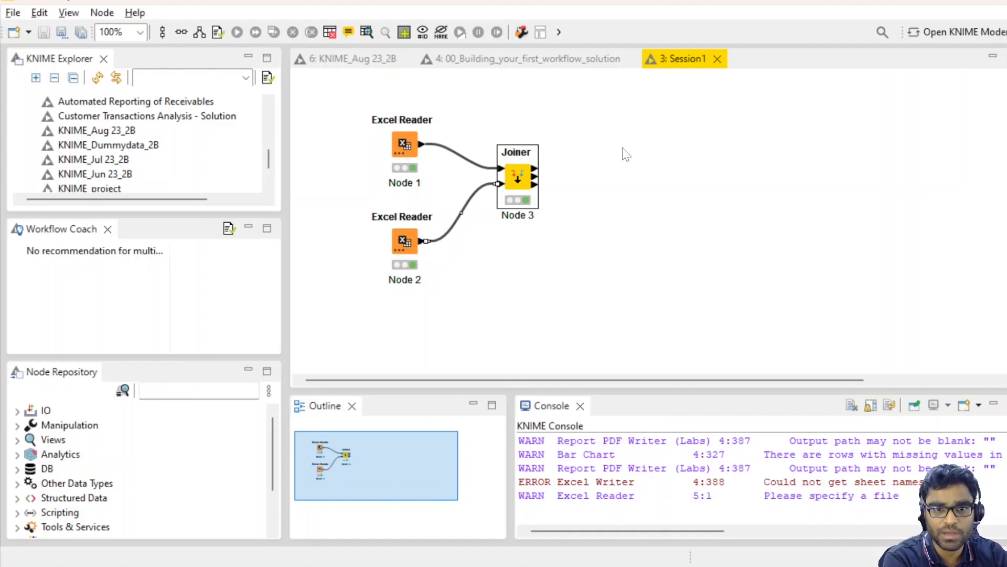
Step: Review the file tables of Node 1 and Node 2 again to compare the rows feeding the Joiner
right_click(405, 145)
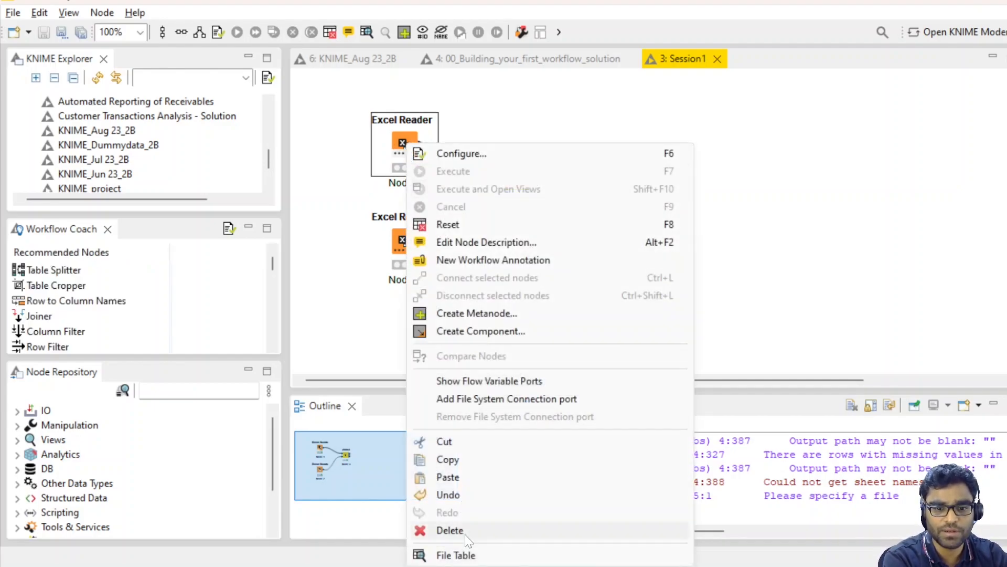
left_click(456, 555)
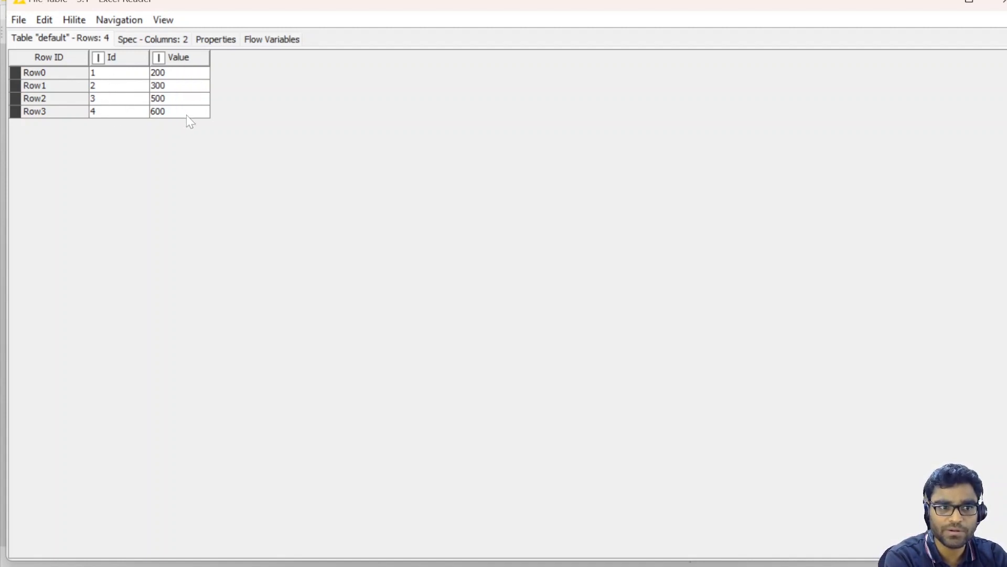
left_click(999, 5)
right_click(407, 240)
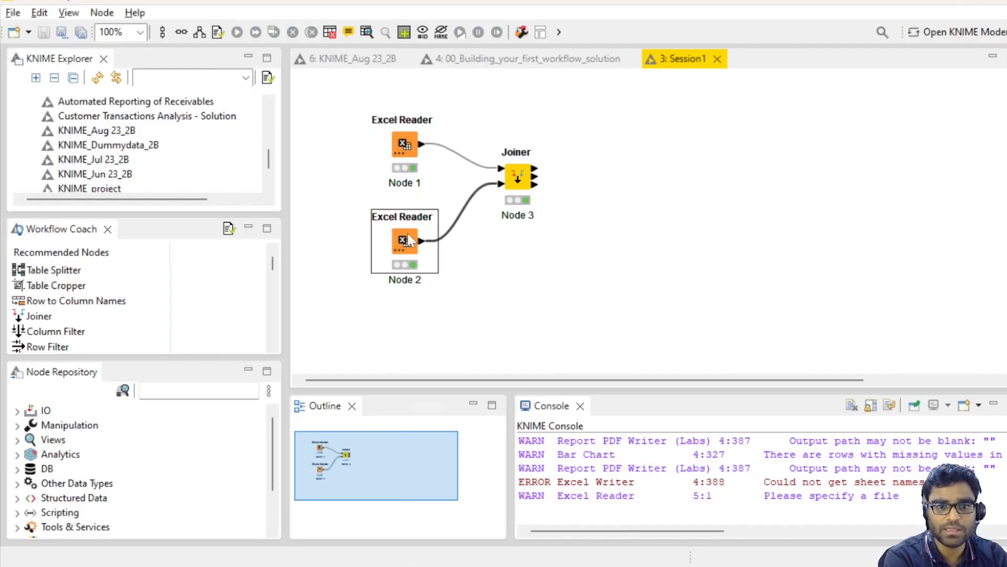
left_click(458, 555)
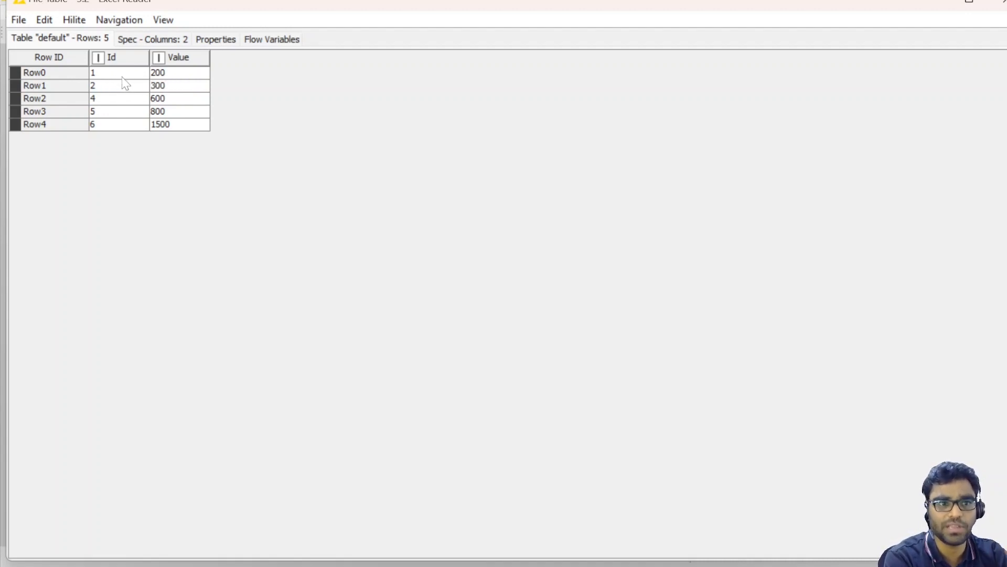
left_click(997, 4)
left_click(604, 262)
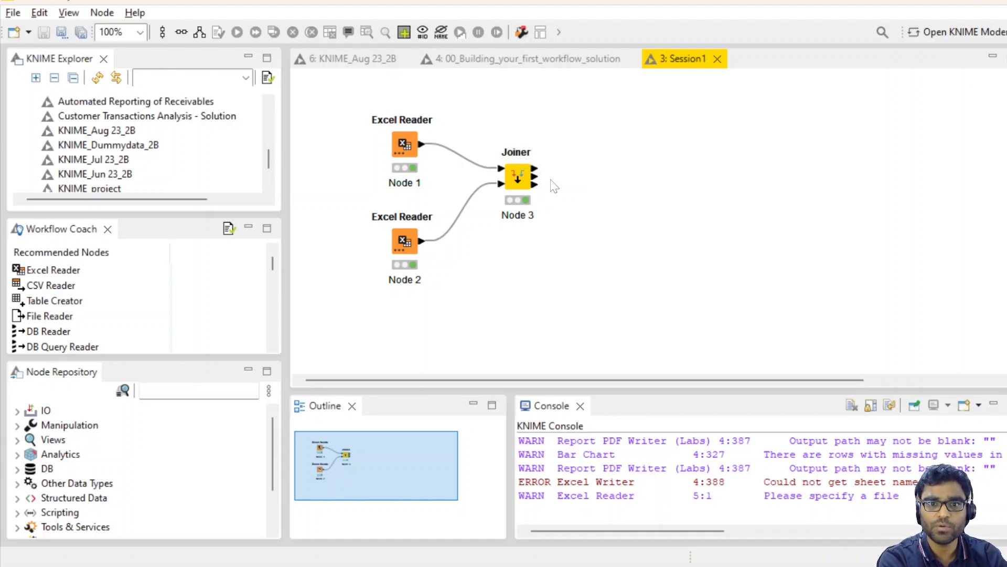
left_click(21, 14)
key("Right")
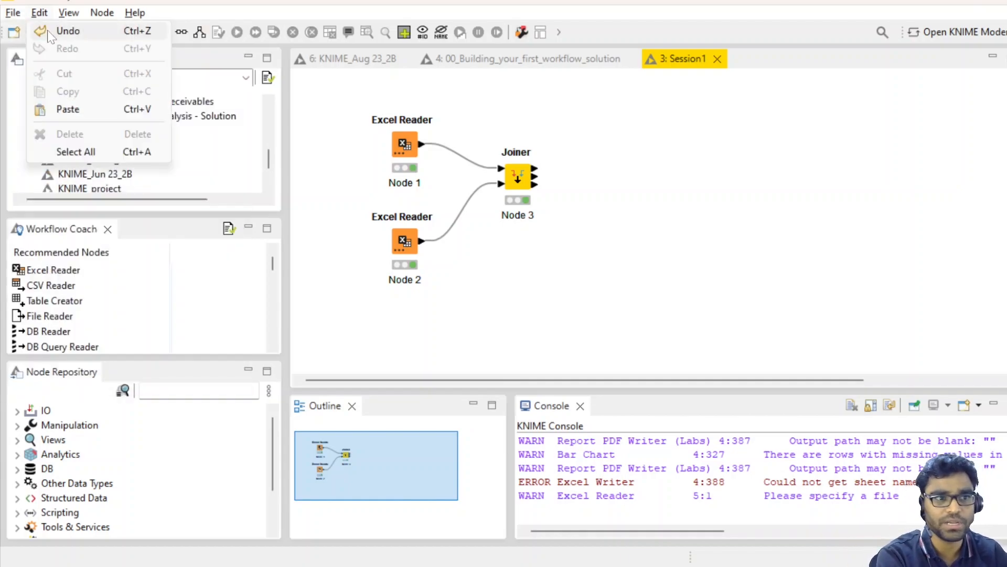
key("Left")
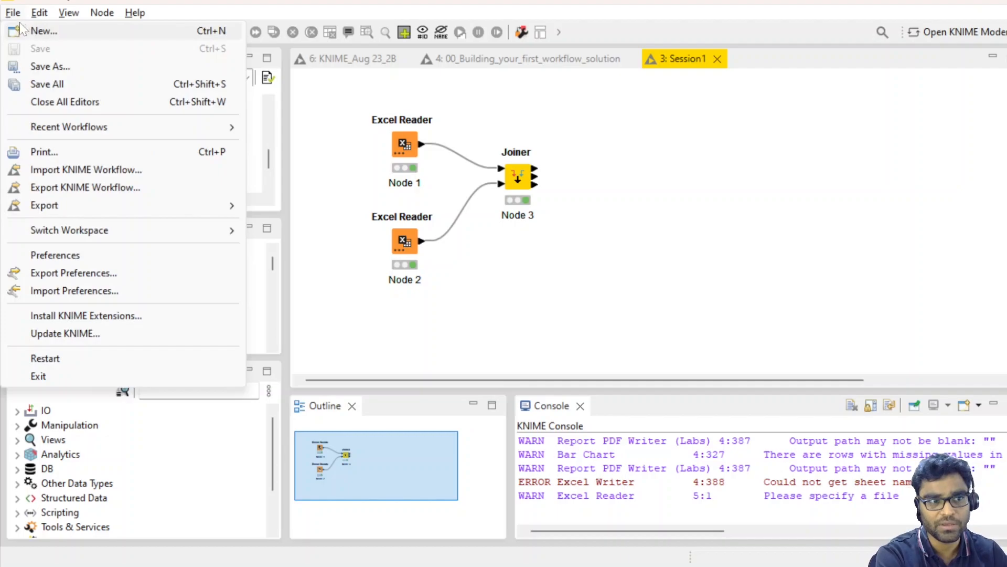
Step: Create a new KNIME workflow named Session_15oct23 in LOCAL:/ and select it in the KNIME Explorer
left_click(43, 33)
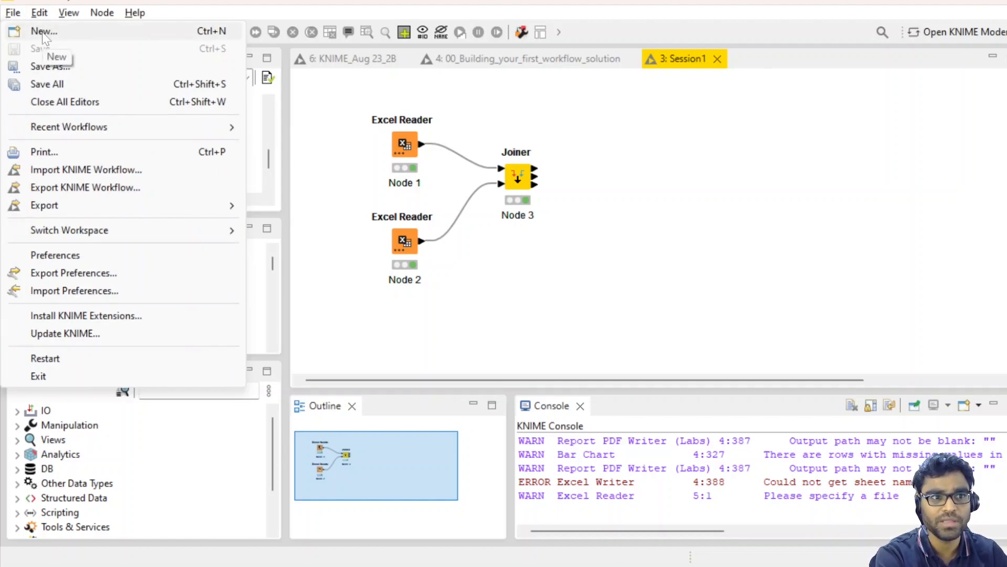
left_click(402, 167)
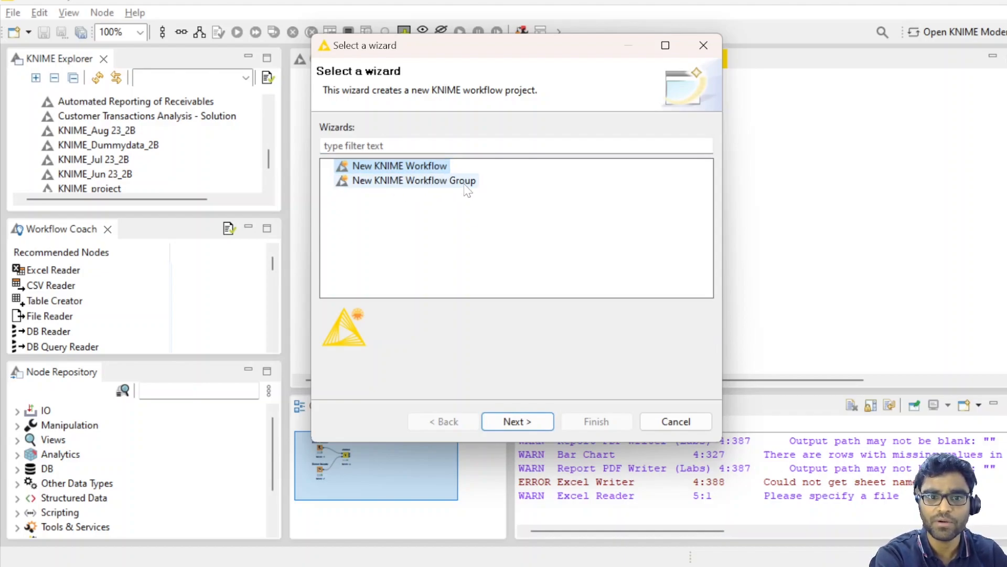
left_click(523, 424)
left_click(557, 142)
key("ctrl+a")
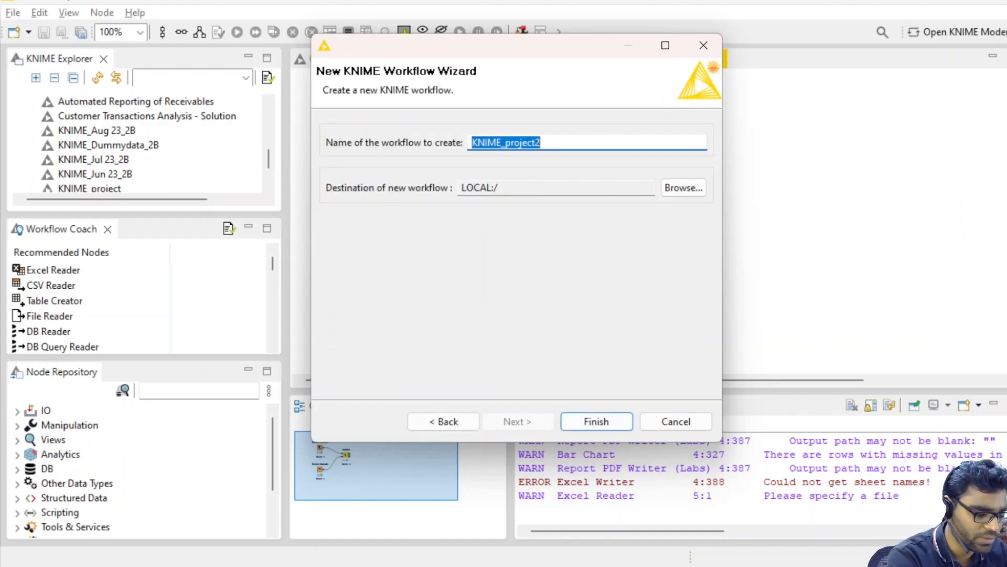
type("Session_15oct23")
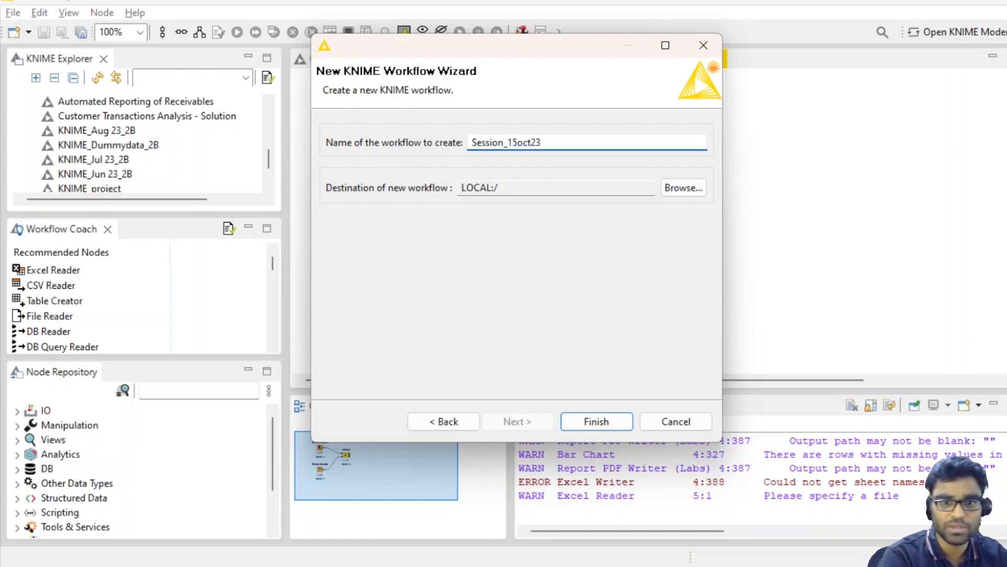
left_click(599, 415)
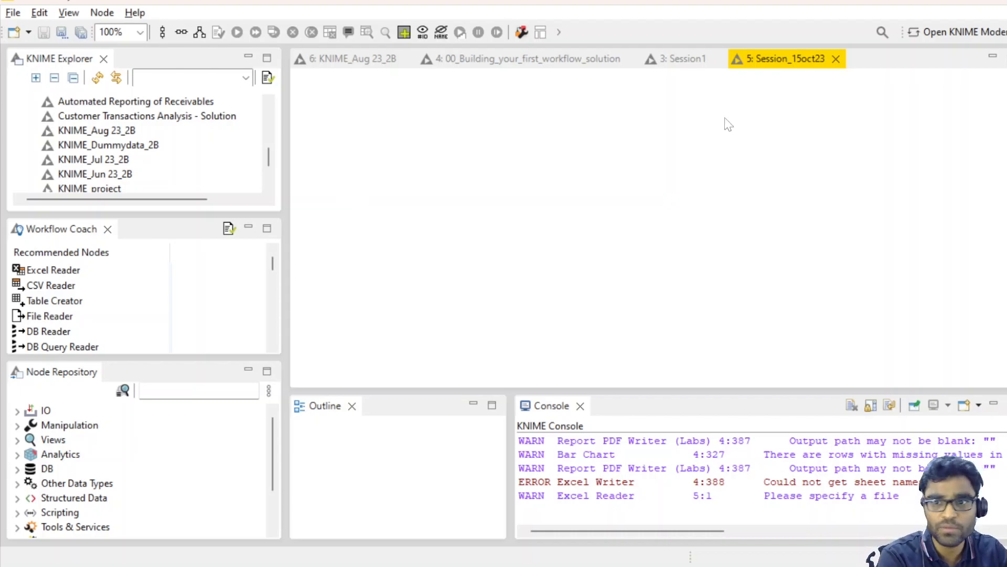
left_click_drag(270, 153, 270, 167)
left_click(104, 176)
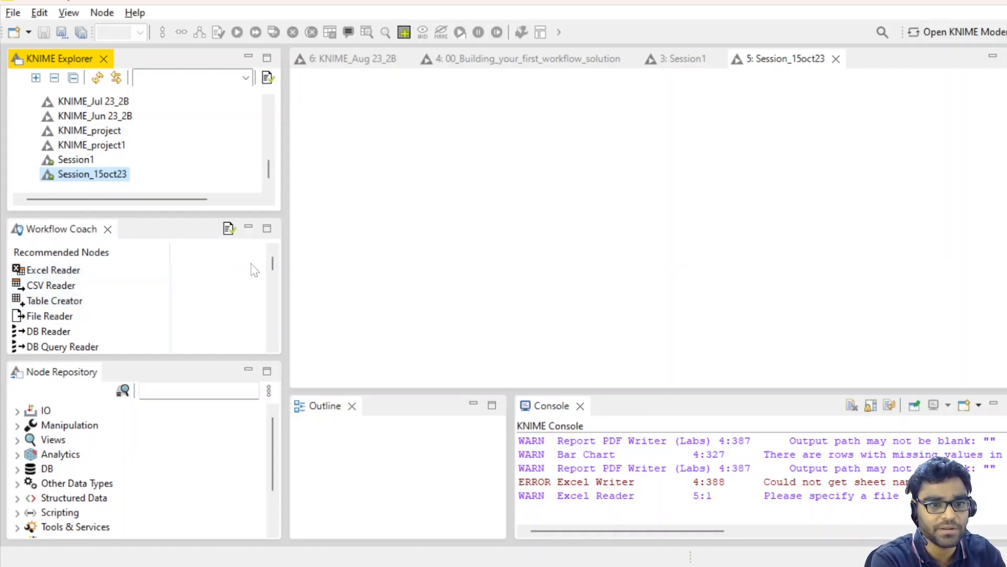
Step: Add the recommended Excel Reader node to the empty Session_15oct23 canvas and check its status warning
left_click_drag(273, 264, 273, 273)
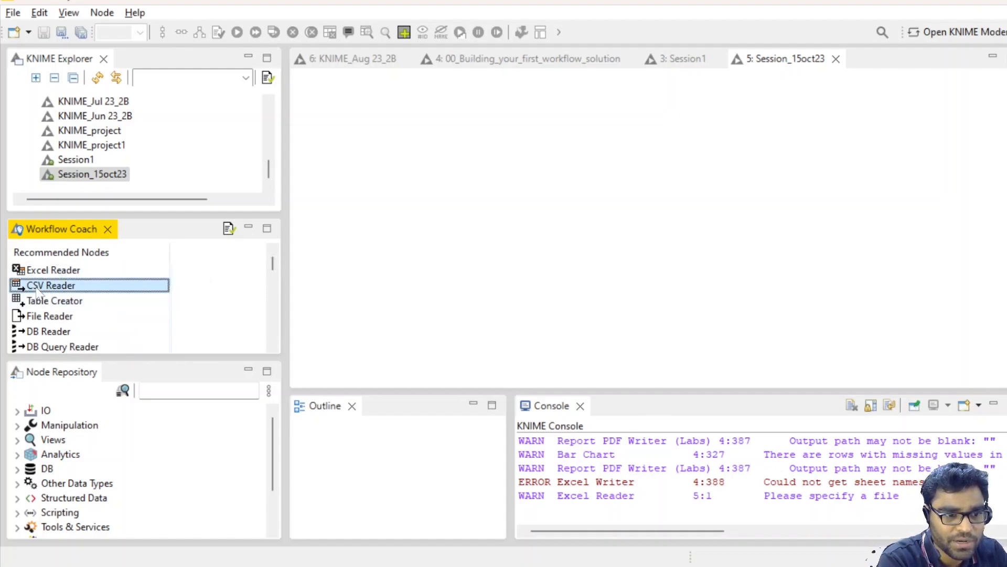
left_click(153, 270)
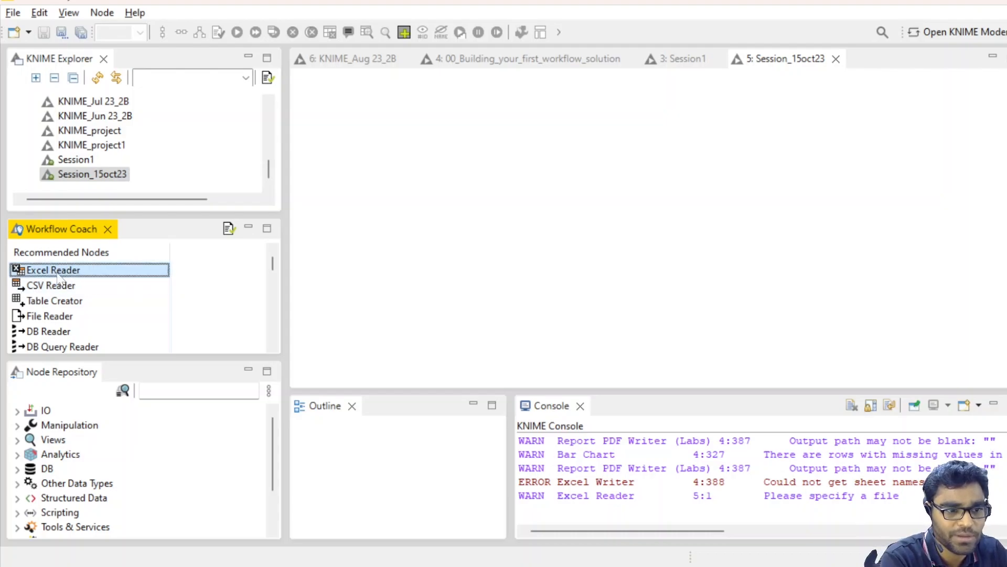
left_click_drag(65, 271, 420, 201)
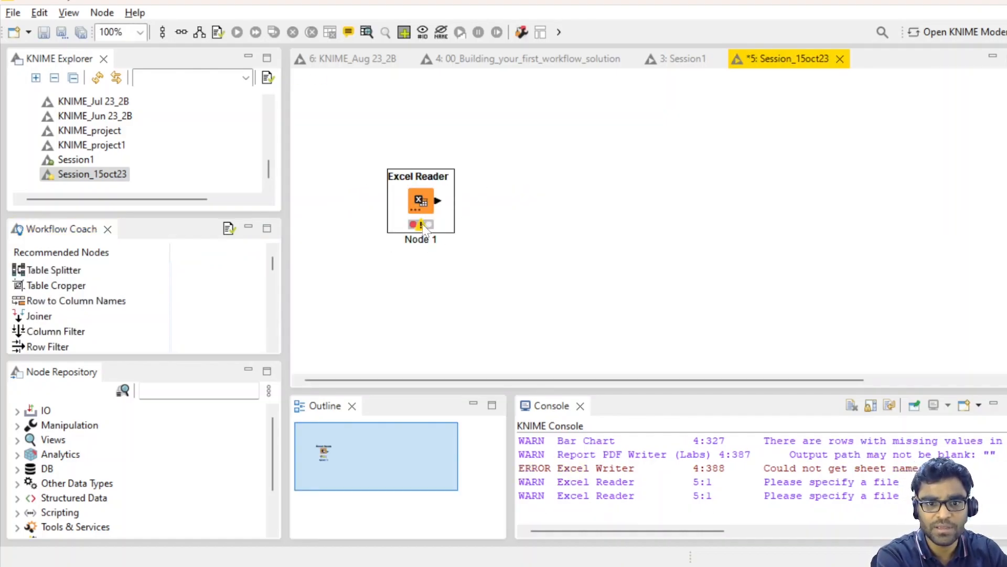
mouse_move(421, 231)
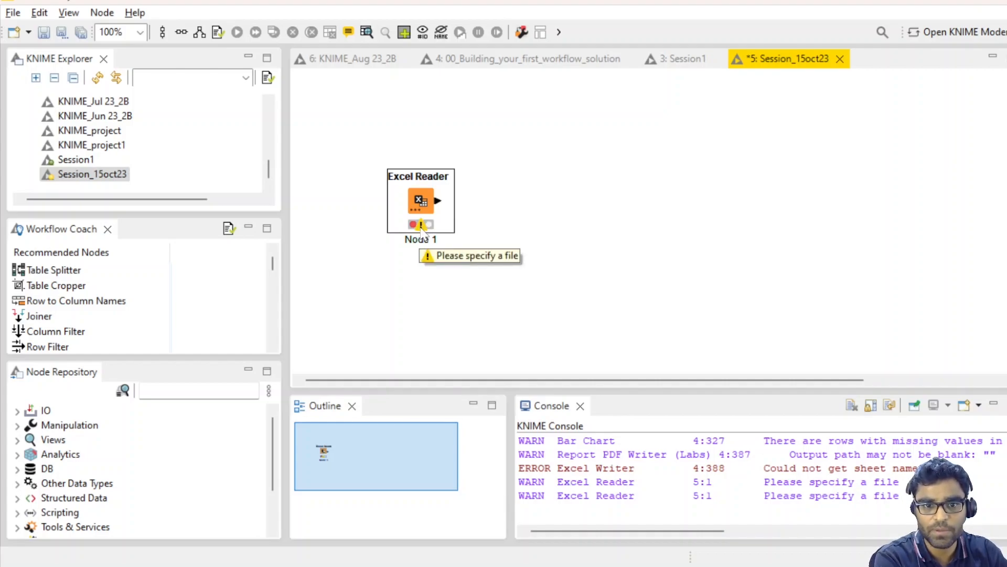
Step: Open the Excel Reader node's configuration and choose Local File System as the location to read from
double_click(429, 201)
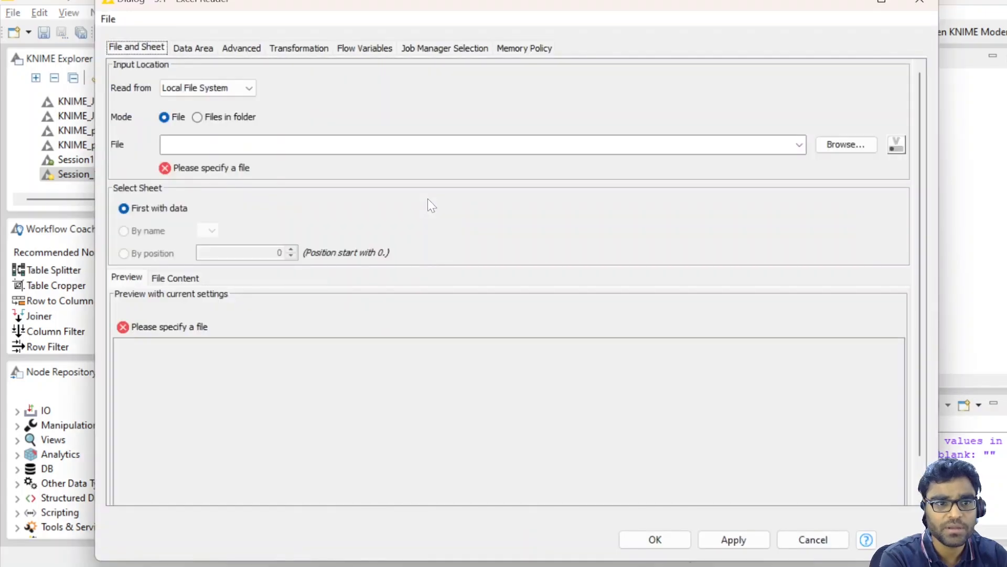
left_click(227, 93)
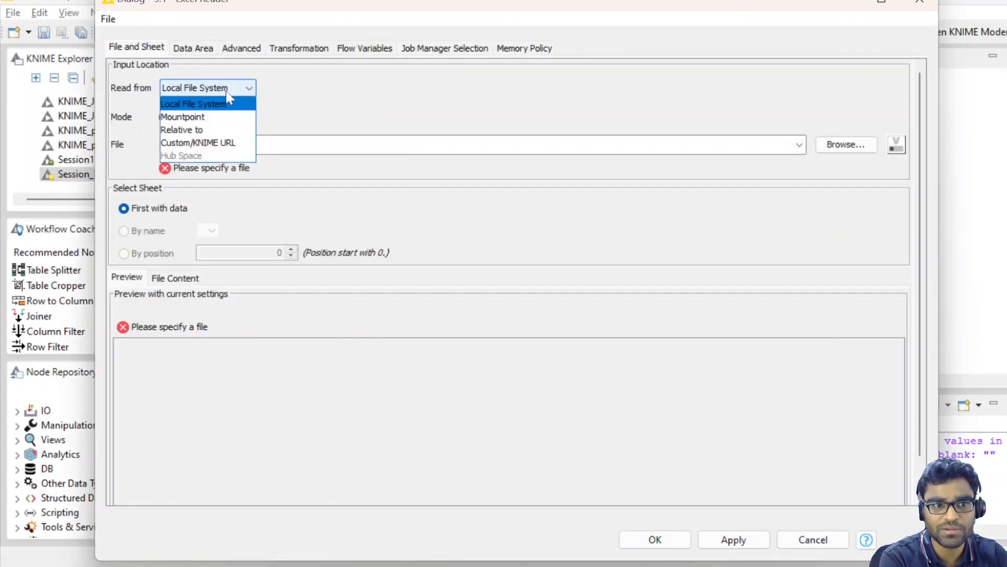
left_click(203, 105)
left_click(212, 145)
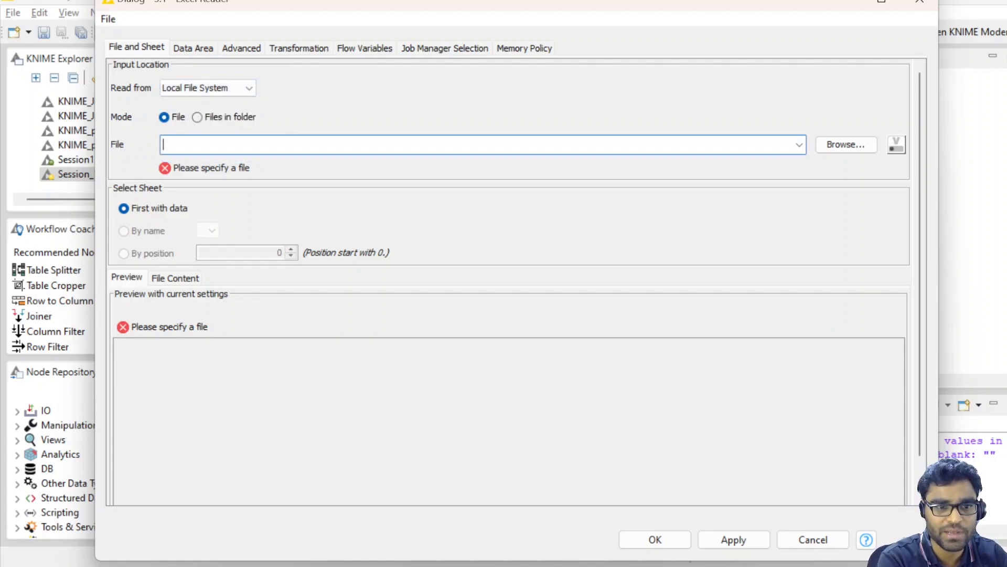
Step: Browse to My Drive\DataDekho\KNIME\Training and load Sample_Join.xlsx as the Excel Reader's input file
left_click(852, 147)
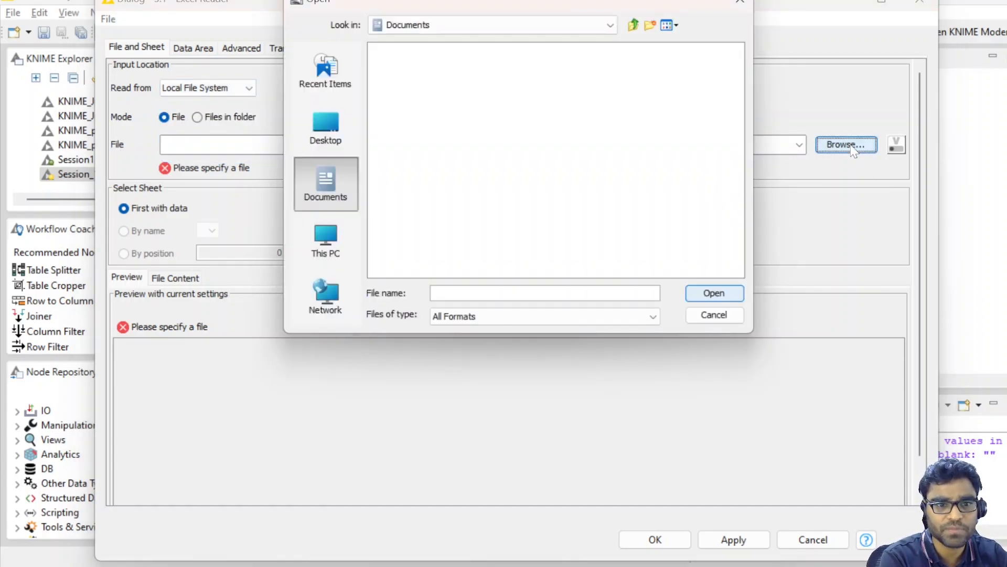
left_click(328, 306)
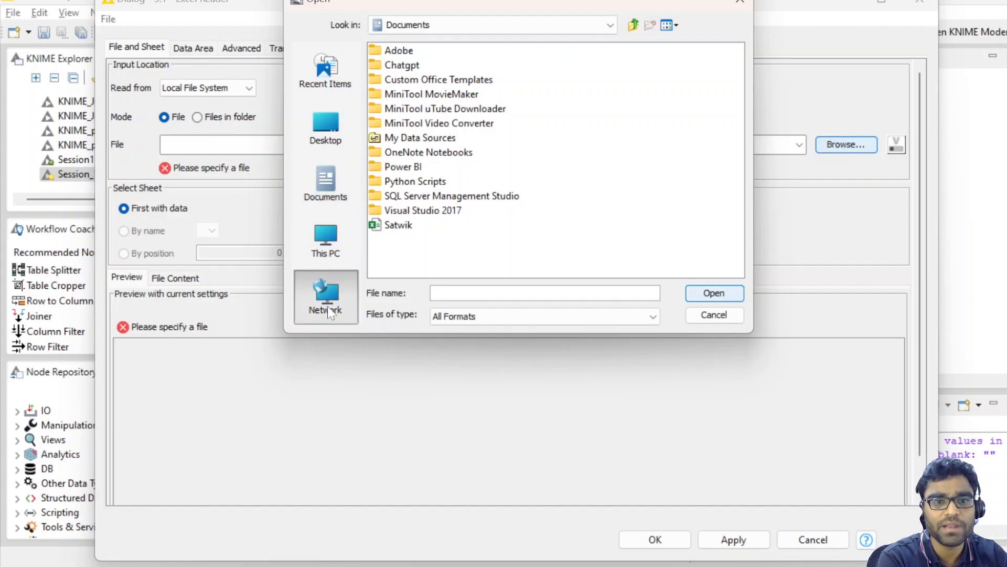
left_click(335, 225)
left_click(424, 66)
double_click(424, 66)
double_click(404, 53)
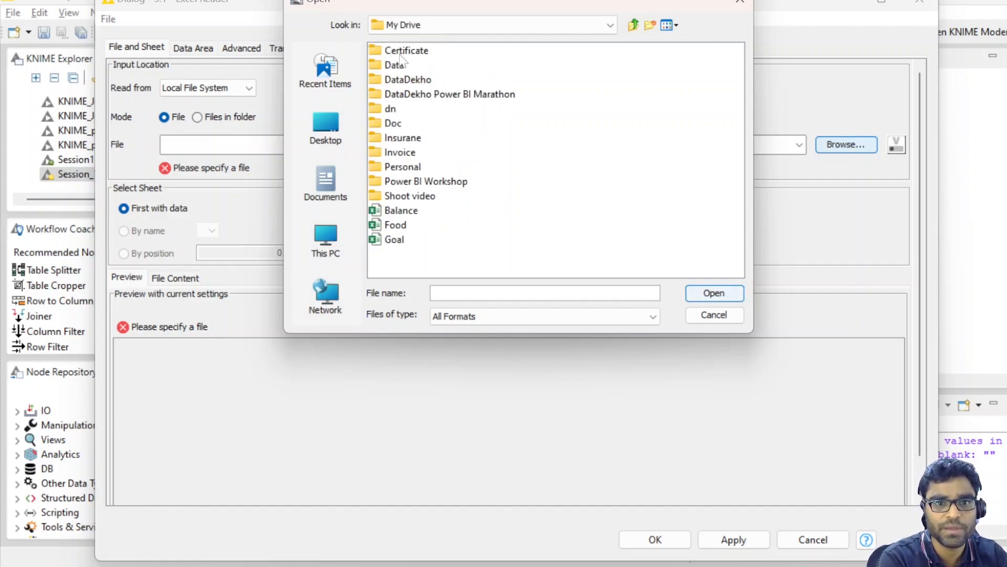
double_click(404, 79)
left_click(402, 138)
double_click(402, 138)
left_click(409, 65)
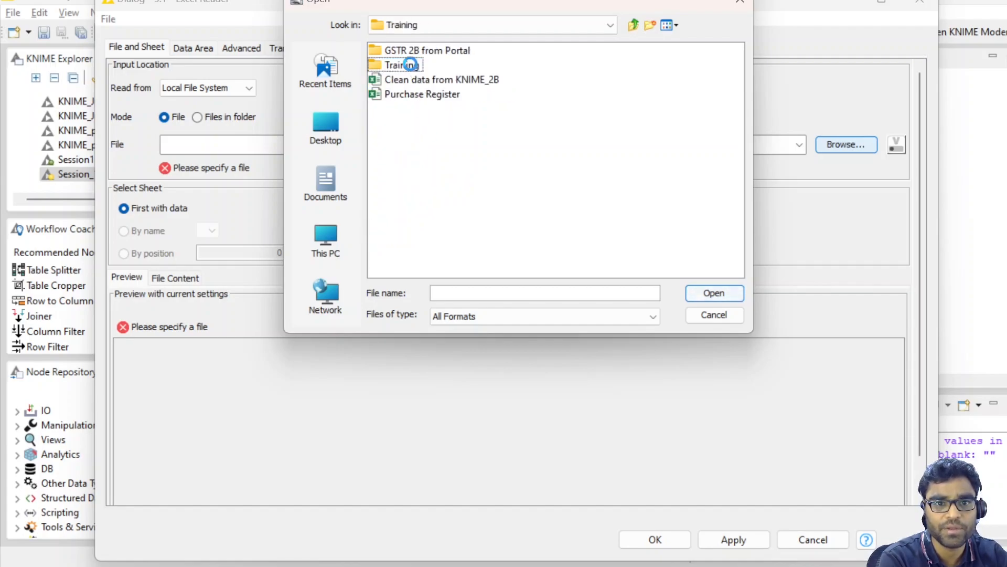
double_click(409, 65)
left_click(406, 52)
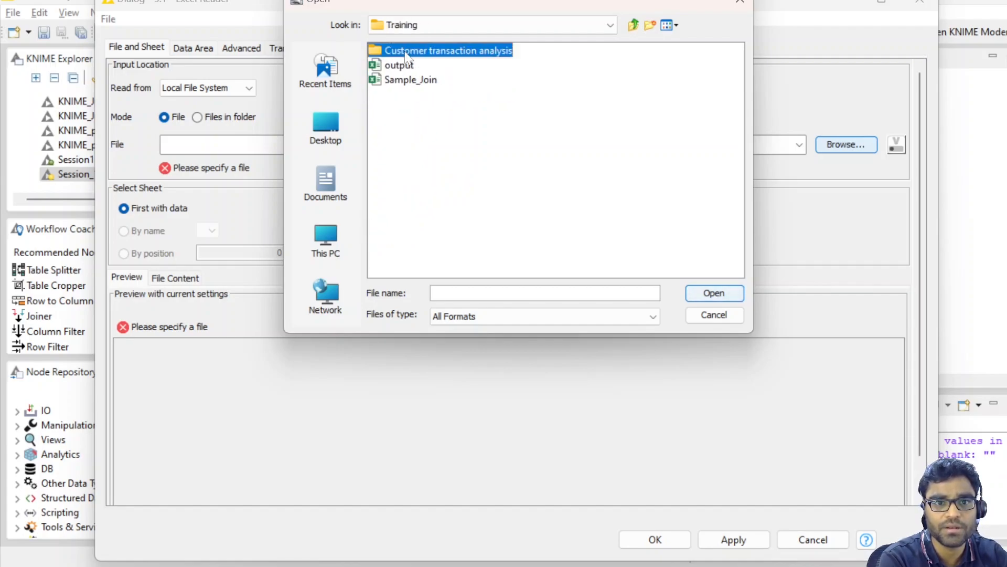
left_click(412, 81)
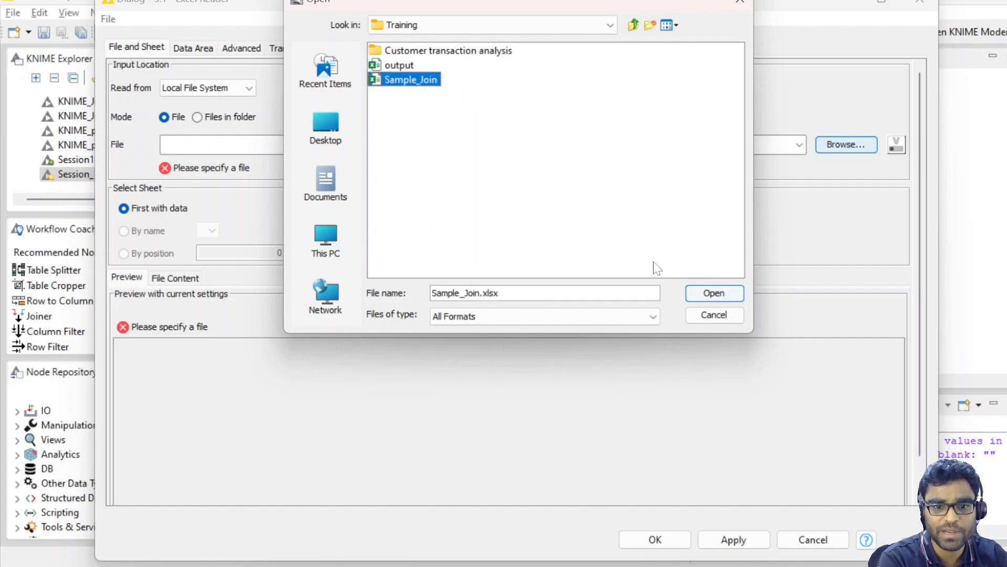
left_click(715, 294)
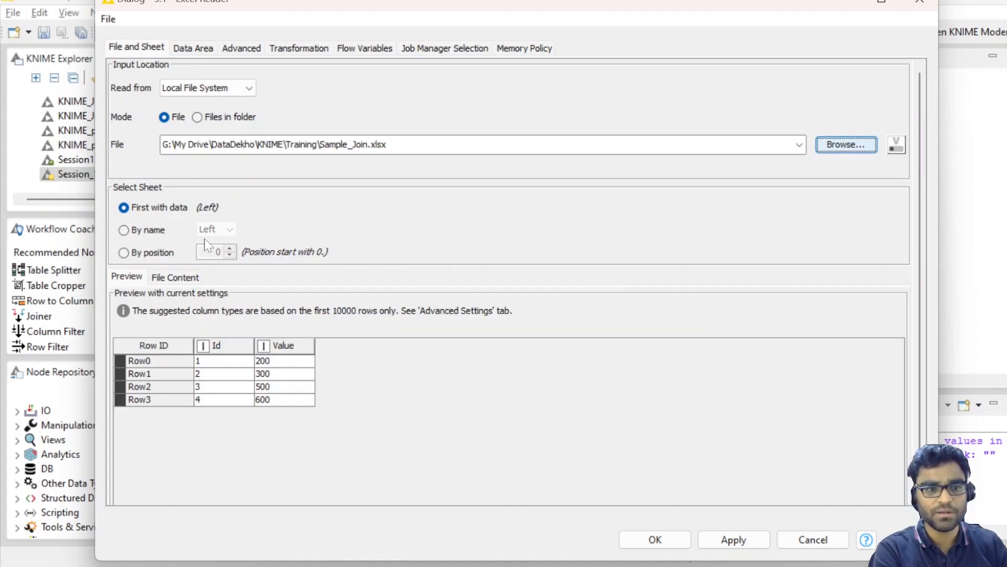
Step: Select the sheet by name, preview the Right sheet, and set the Excel Reader to read the Left sheet
left_click(126, 231)
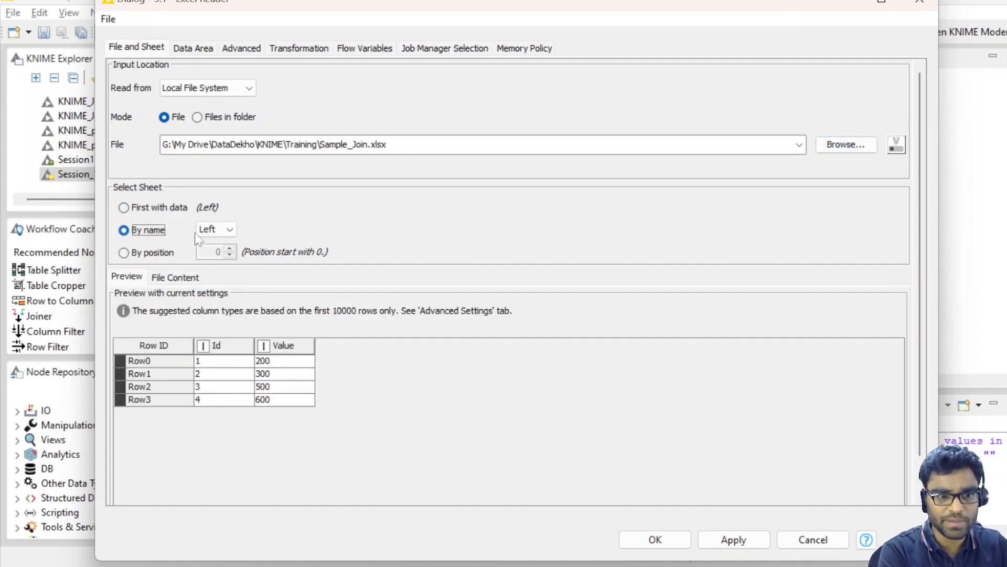
left_click(212, 231)
left_click(214, 231)
left_click(209, 253)
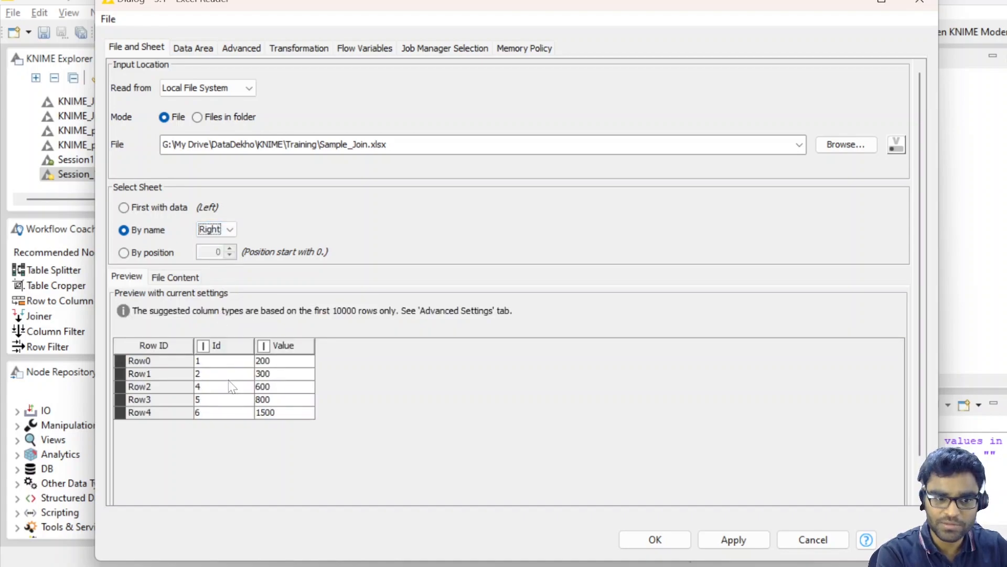
left_click(216, 229)
left_click(220, 241)
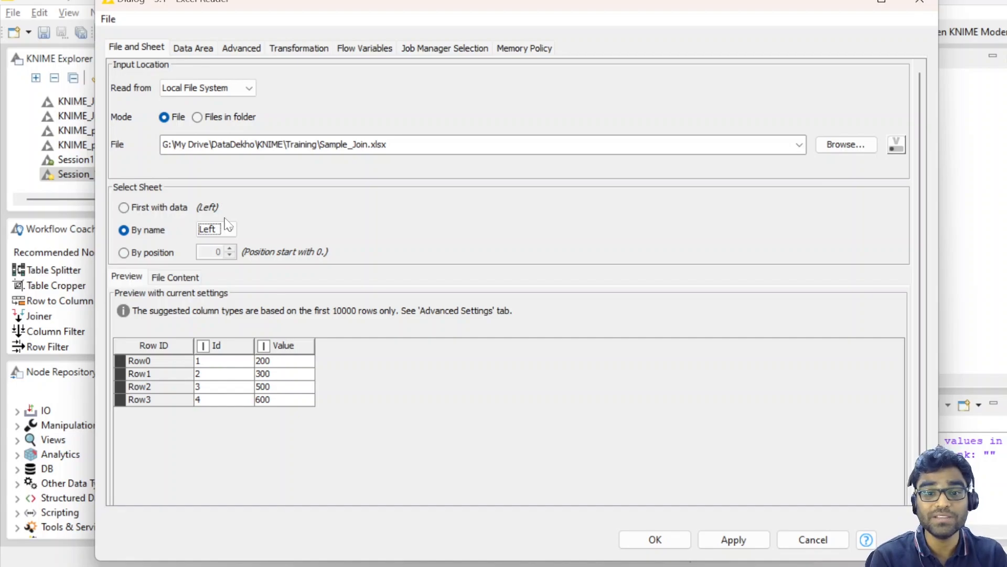
Step: Review the Excel Reader's data area, advanced and transformation settings, including the type options for the Id column
left_click(193, 48)
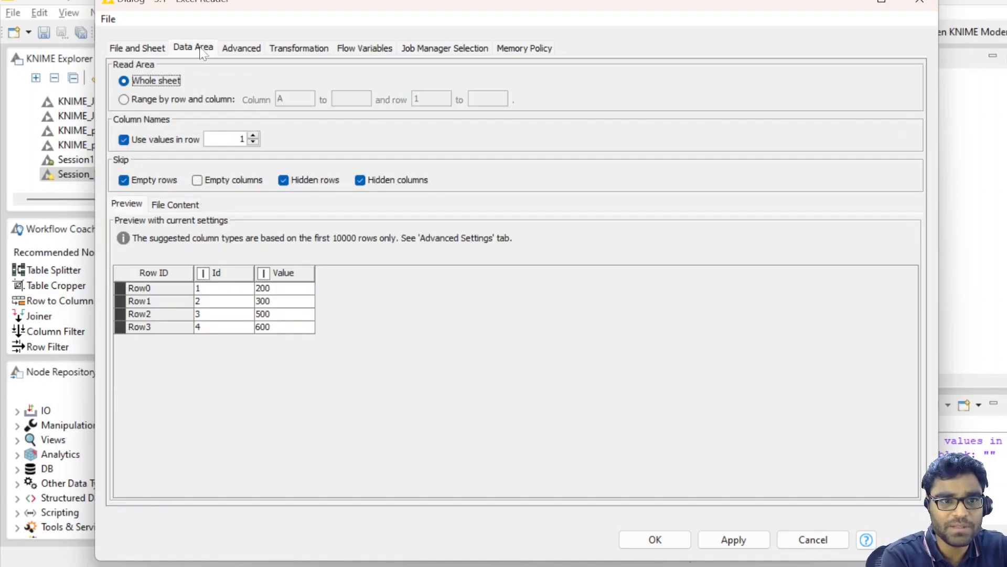
left_click(239, 48)
left_click(295, 48)
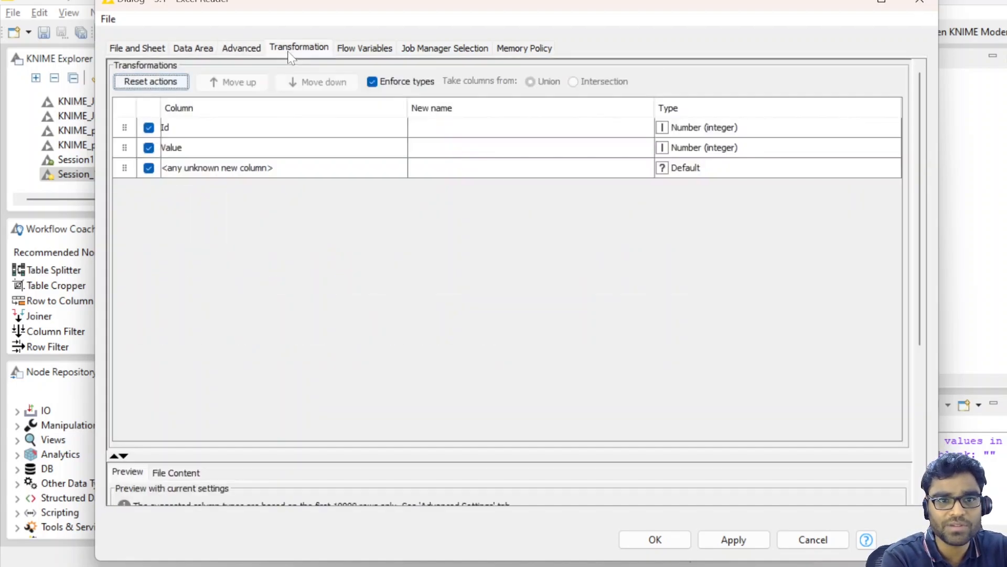
left_click(697, 128)
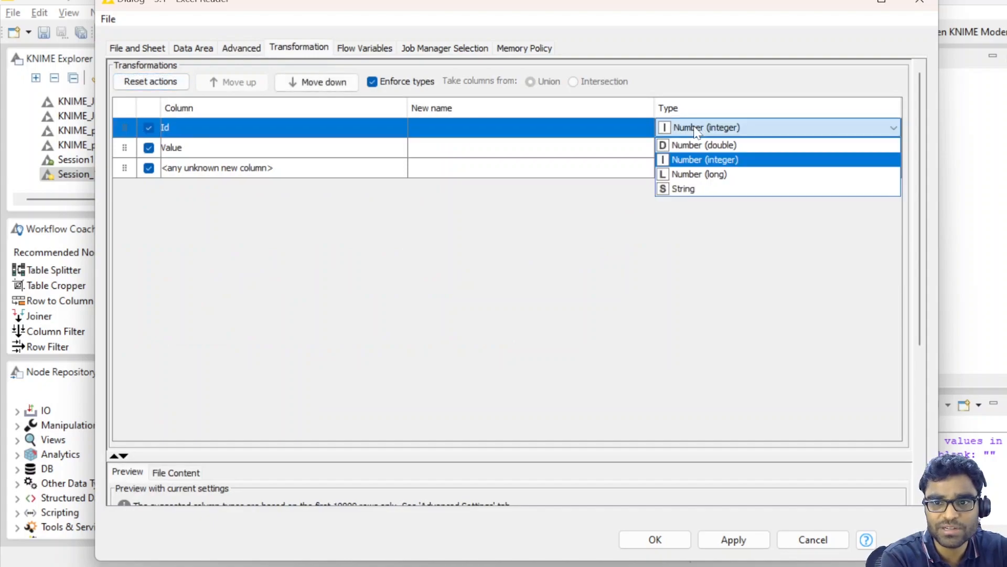
left_click(671, 292)
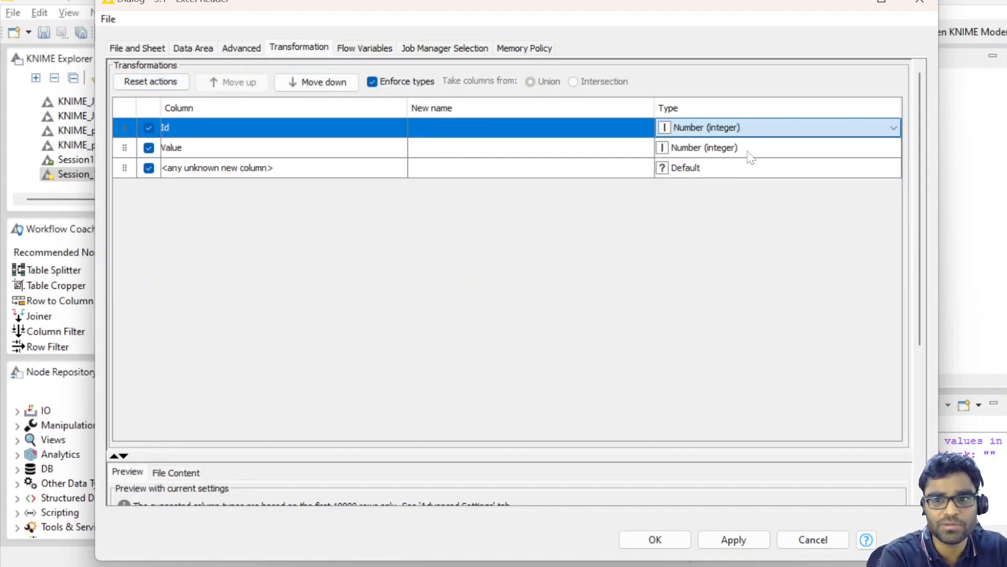
left_click(716, 128)
left_click(693, 234)
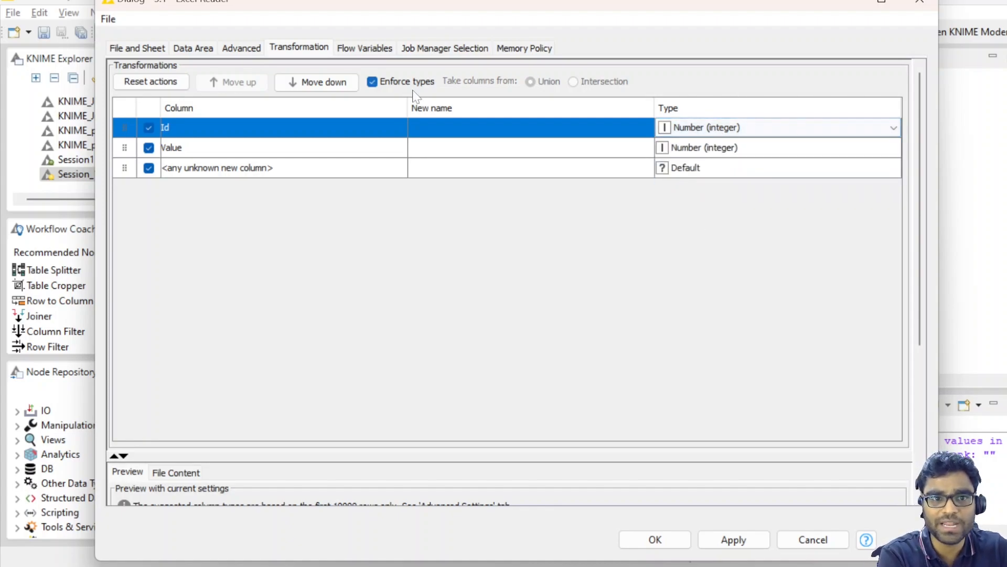
Step: Return to the file and sheet settings, apply the Excel Reader configuration and close it
left_click(150, 49)
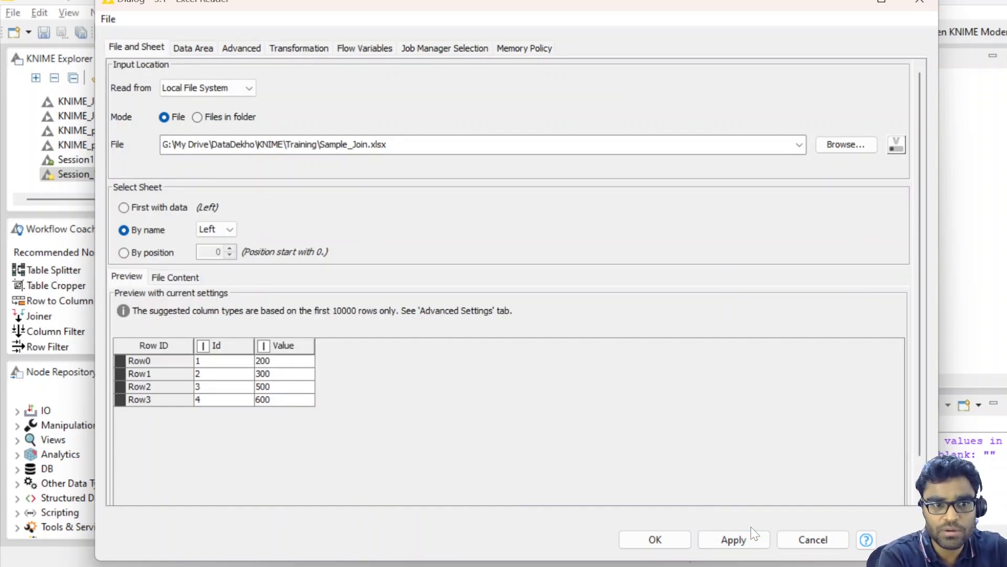
left_click(744, 543)
left_click(662, 541)
Step: Reposition the Excel Reader node slightly higher on the canvas and execute it
left_click_drag(427, 208, 411, 159)
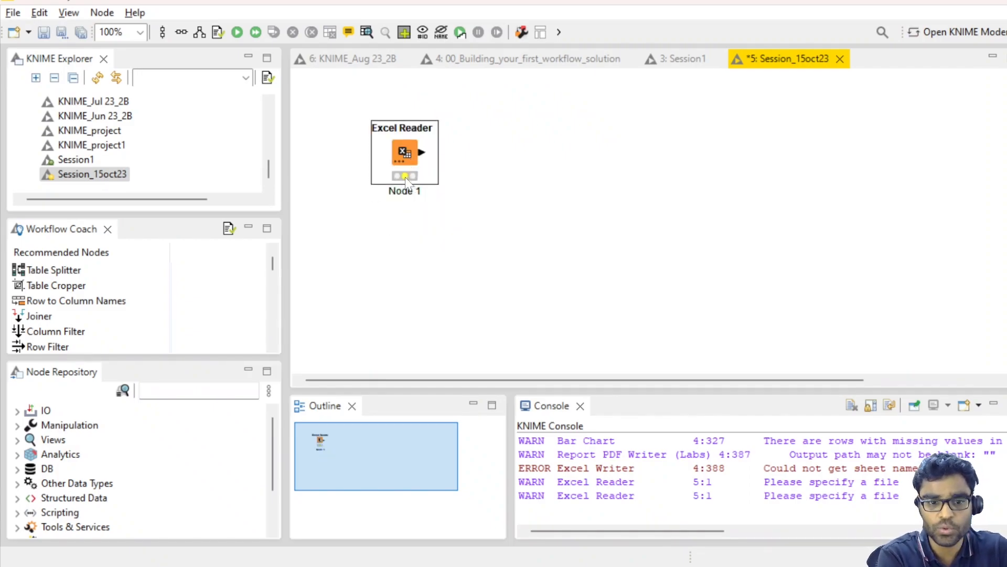
right_click(411, 150)
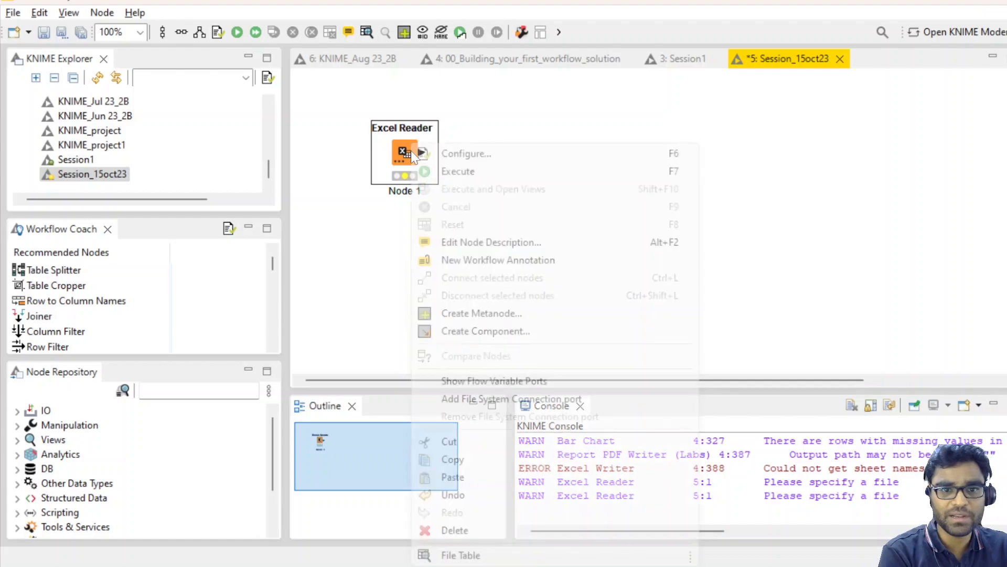
left_click(450, 172)
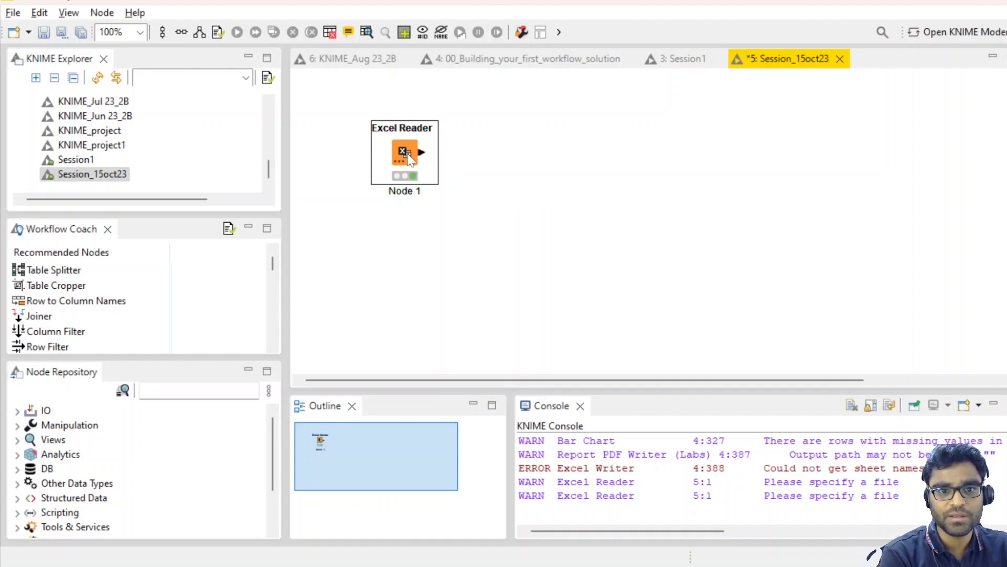
Step: View the executed Excel Reader's file table to check the rows read from the Left sheet, and close it
right_click(409, 153)
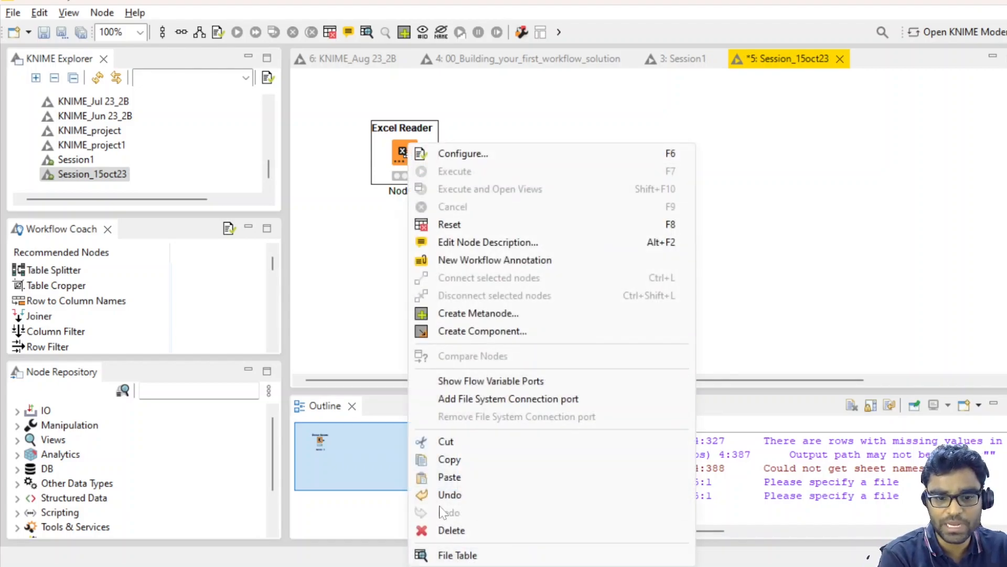
left_click(457, 556)
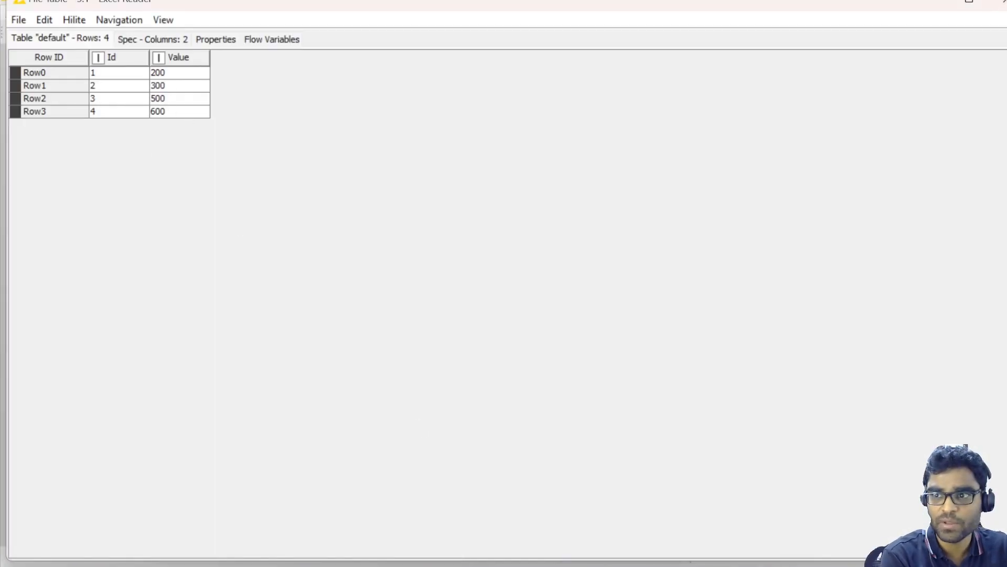
left_click(1003, 2)
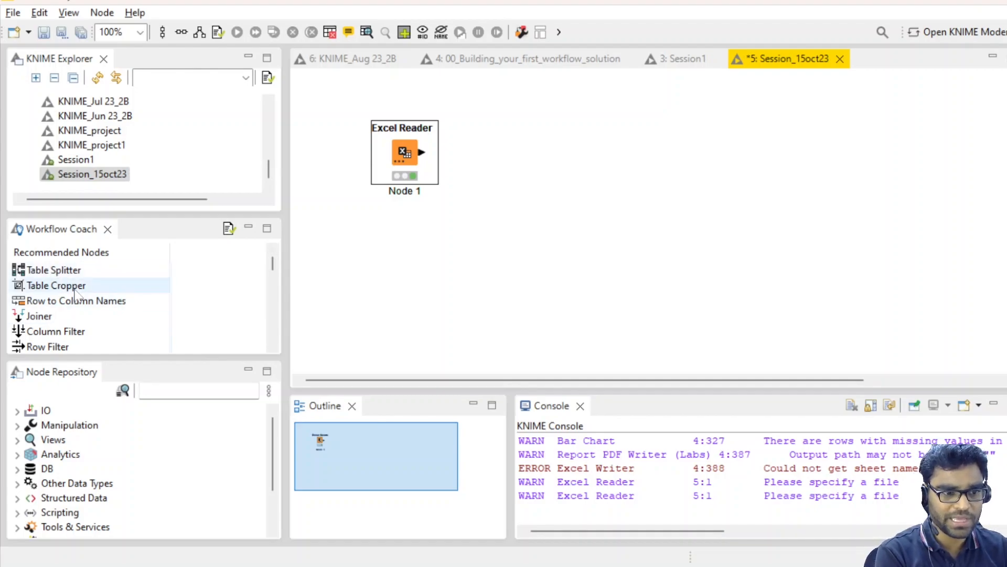
Step: Search the node repository for excel and place a second Excel Reader node below the first one
left_click(158, 390)
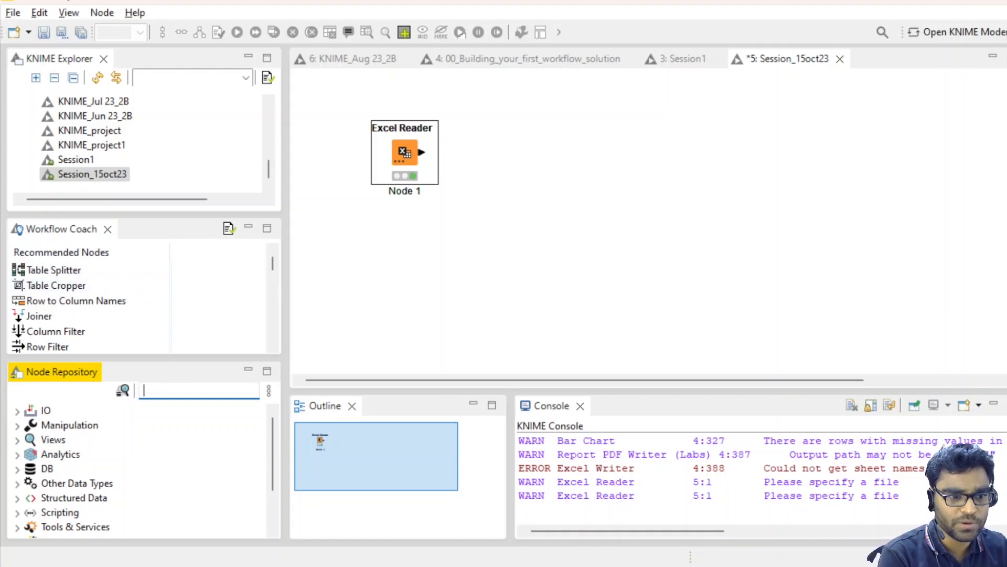
type("e")
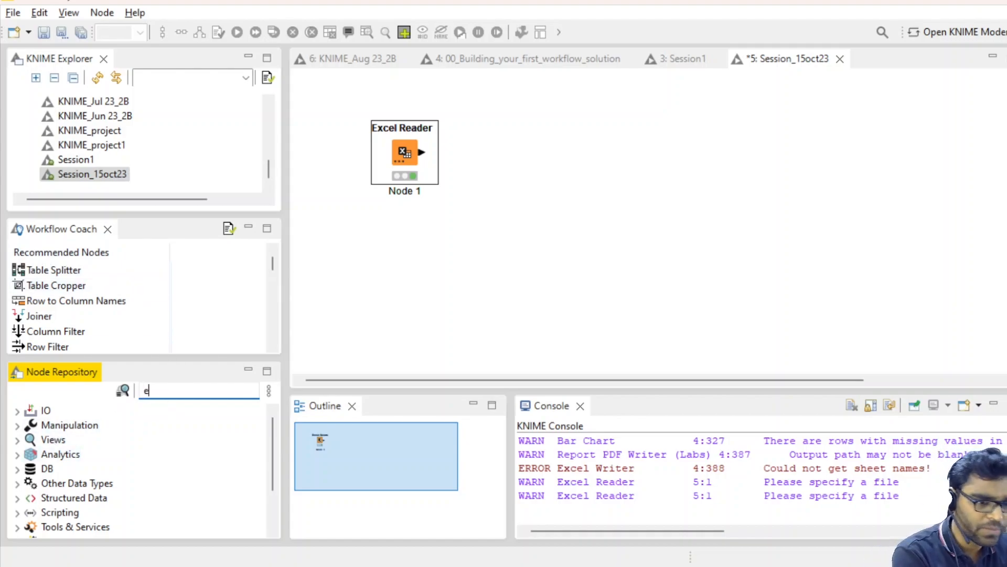
type("xcel")
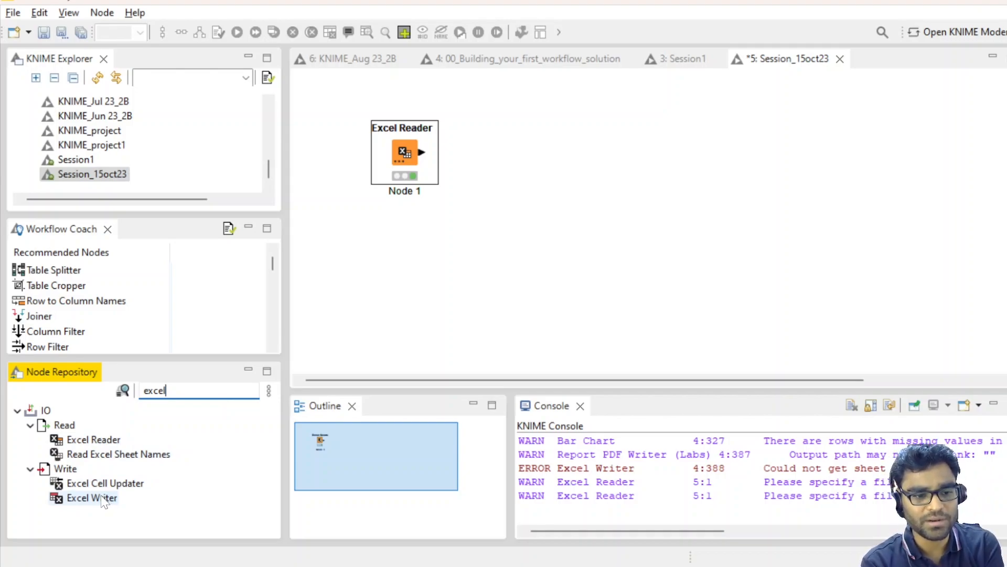
left_click_drag(97, 443, 423, 247)
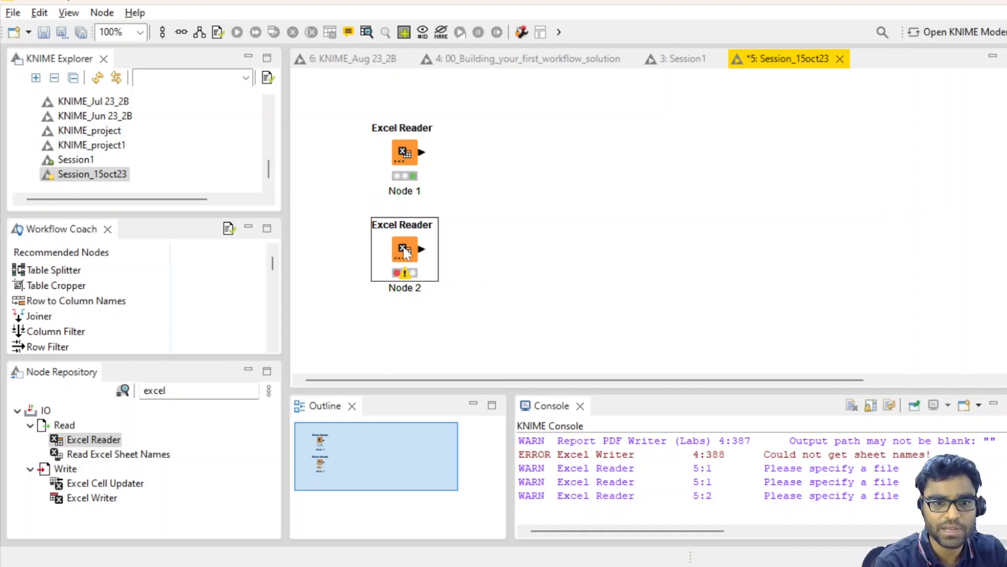
Step: Open the second Excel Reader's configuration and select Sample_Join.xlsx from G:\My Drive\DataDekho\KNIME\Training as its input file
double_click(403, 249)
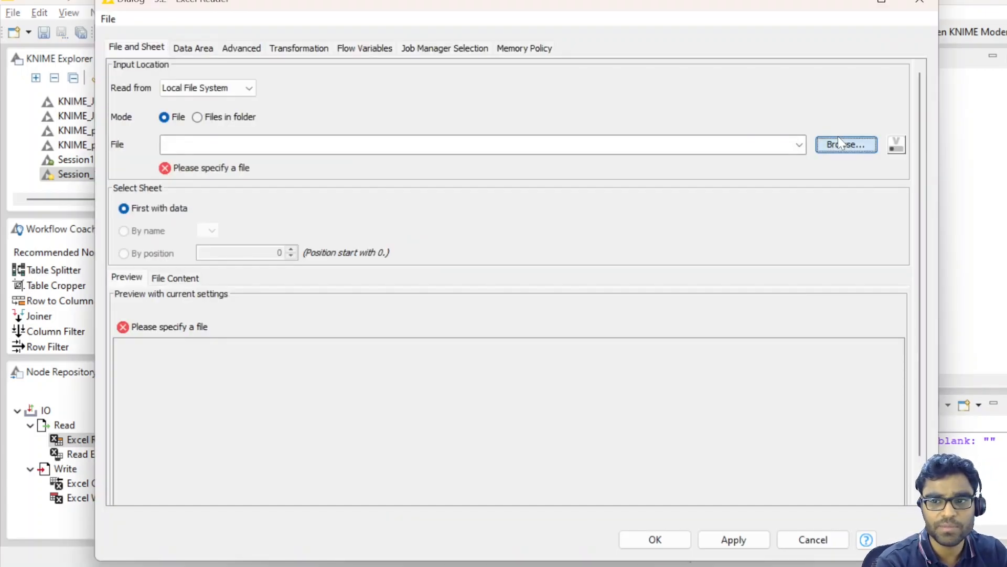
left_click(838, 137)
left_click(326, 243)
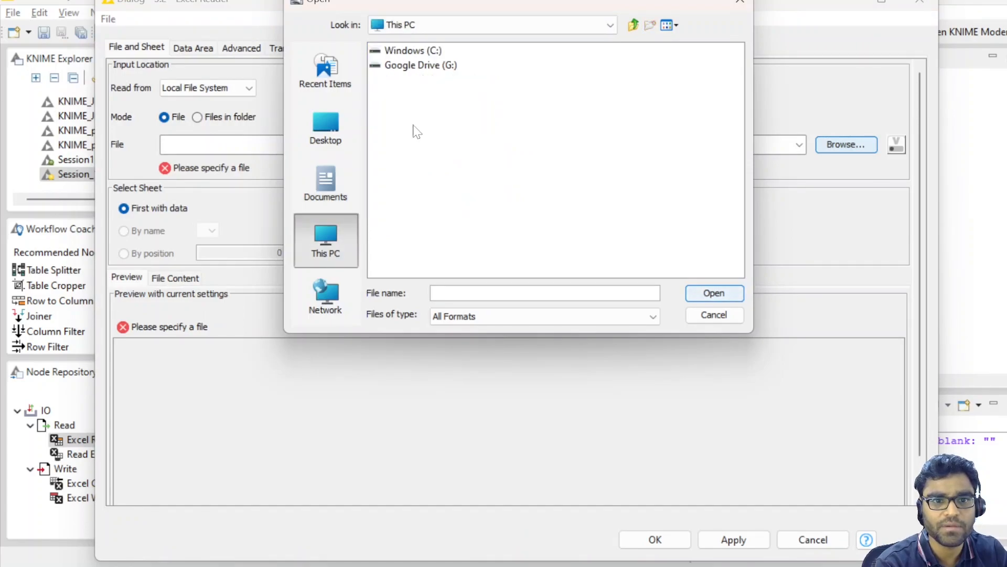
double_click(404, 66)
double_click(409, 51)
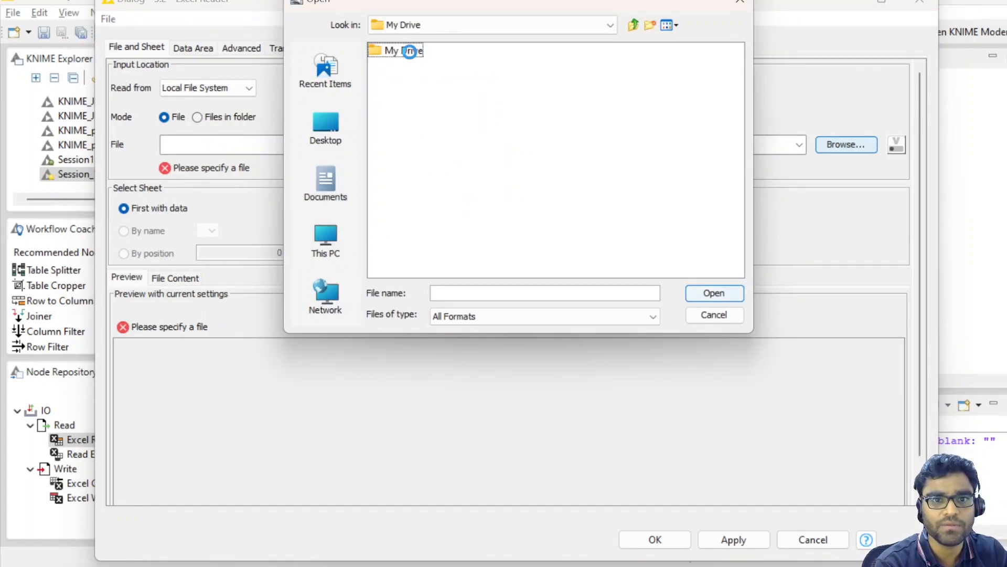
double_click(407, 80)
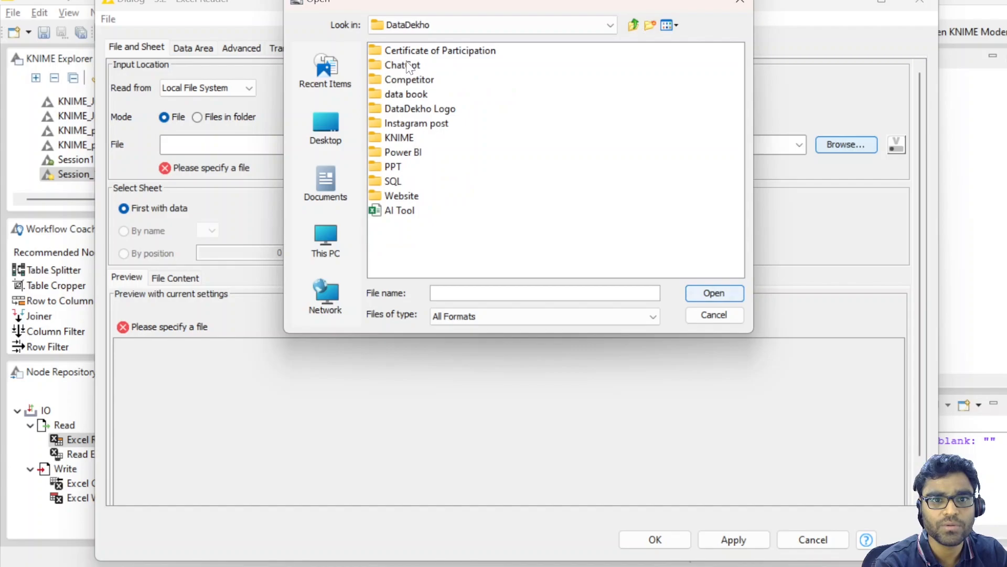
double_click(408, 139)
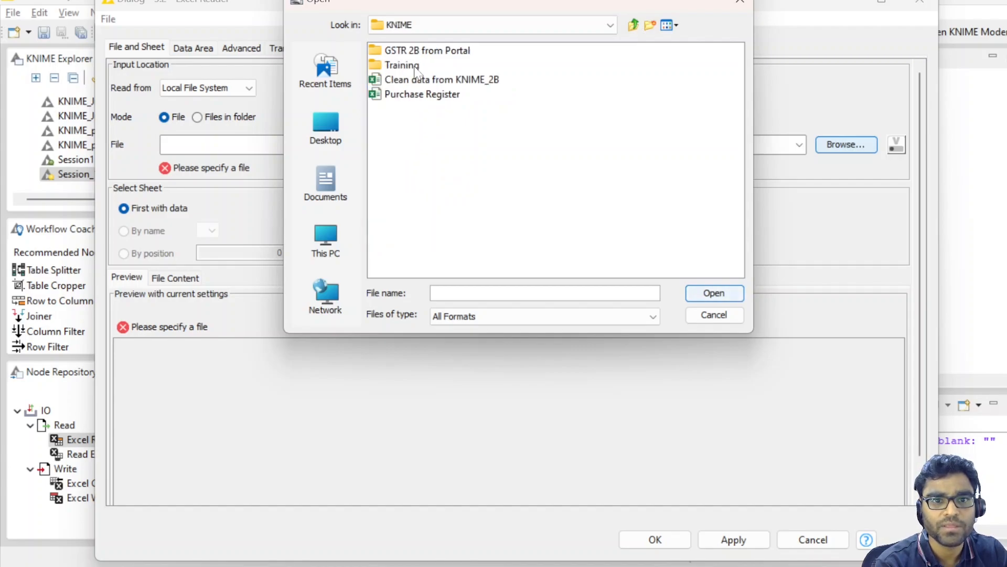
double_click(407, 66)
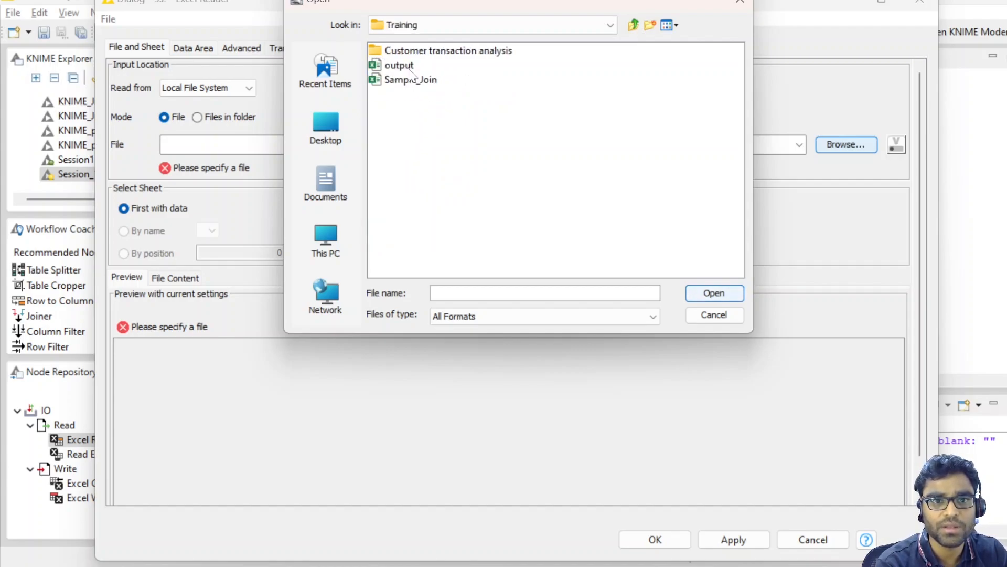
left_click(410, 80)
left_click(714, 293)
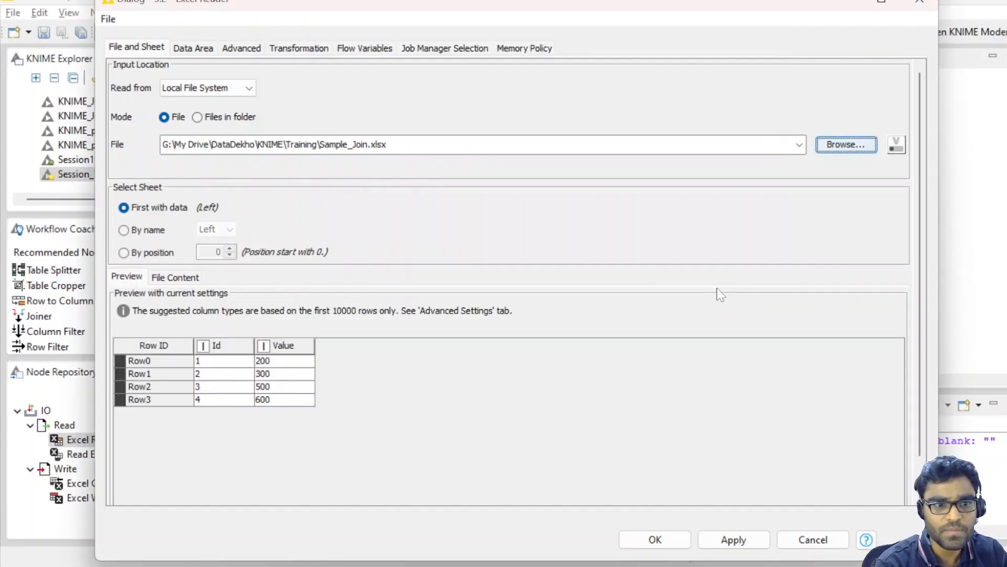
Step: Select the sheet by name as Right, apply the second Excel Reader's configuration and close it
left_click(130, 231)
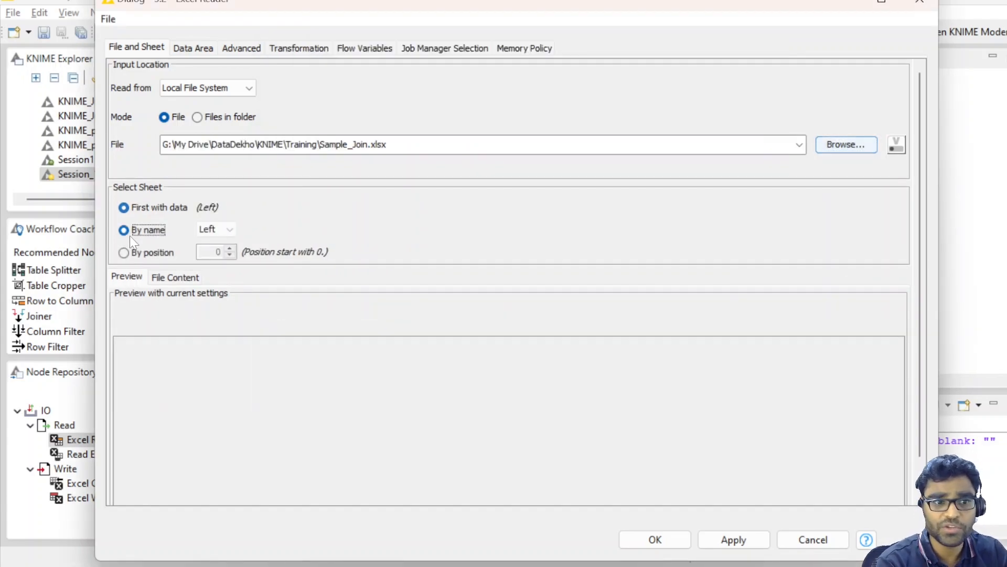
left_click(217, 231)
left_click(220, 255)
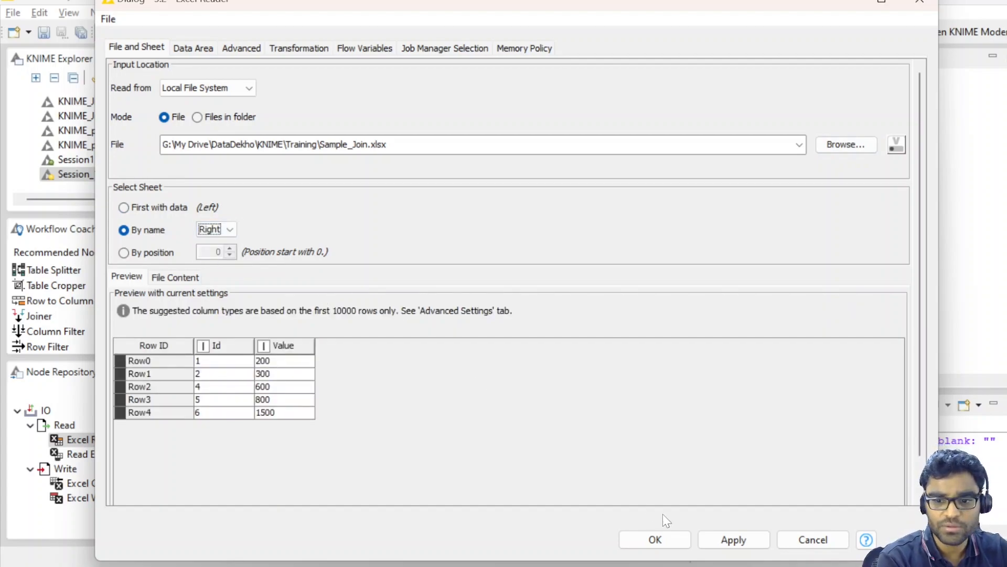
left_click(732, 540)
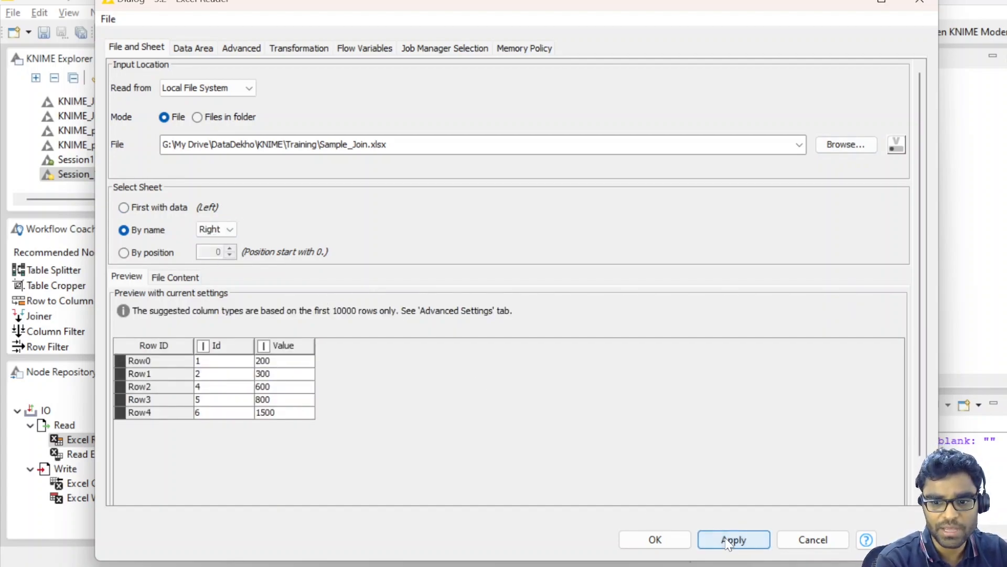
left_click(657, 540)
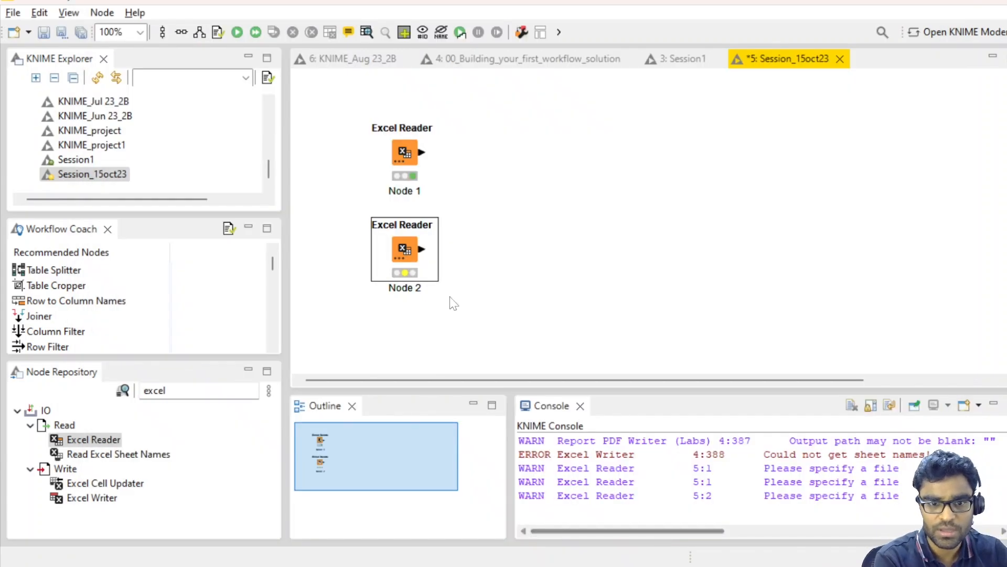
Step: Execute the second Excel Reader node and check the size of its output table
right_click(406, 256)
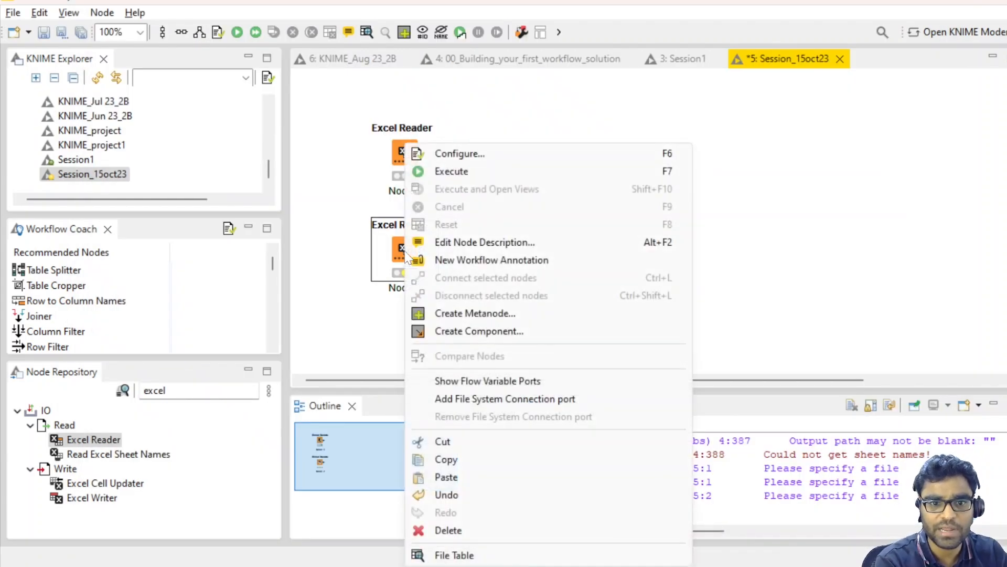
left_click(475, 175)
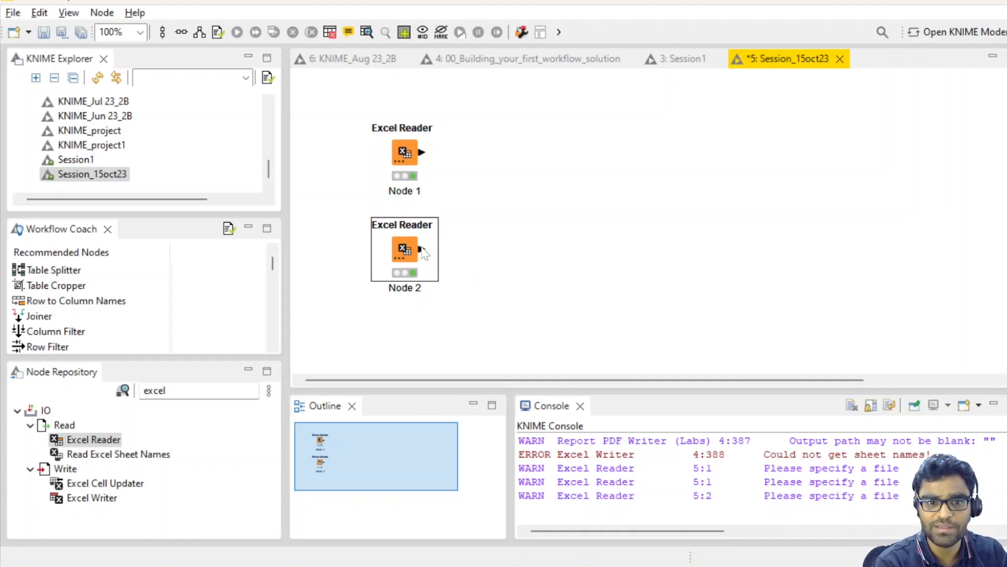
mouse_move(423, 253)
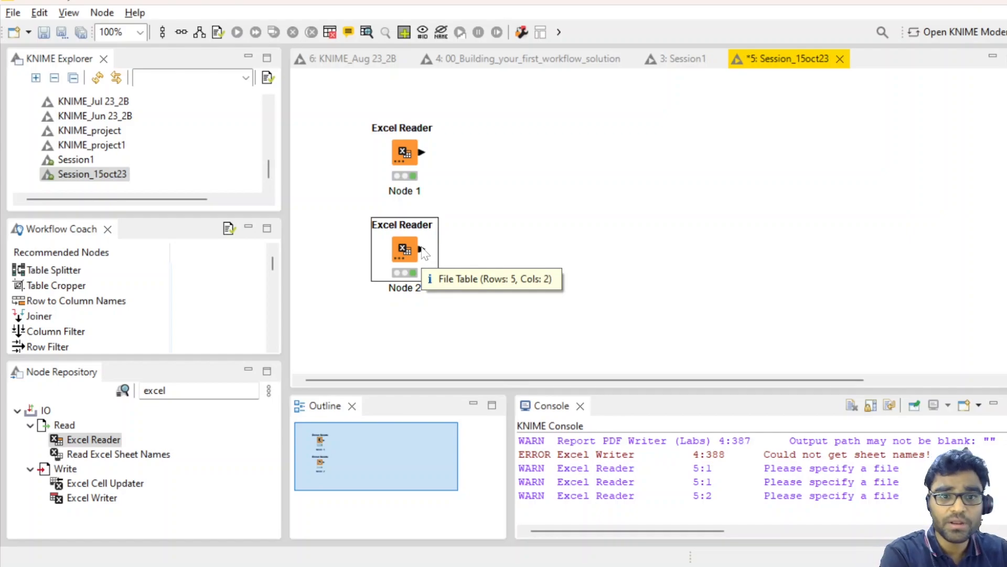
Step: Search the node repository for join and place a Joiner node to the right of the two Excel Readers
left_click(153, 390)
double_click(152, 390)
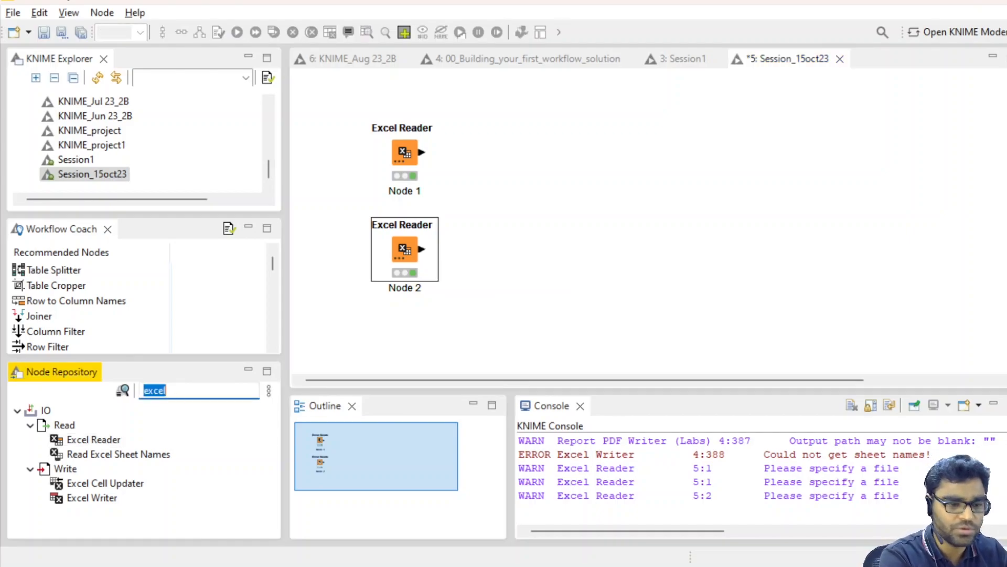
key("BackSpace")
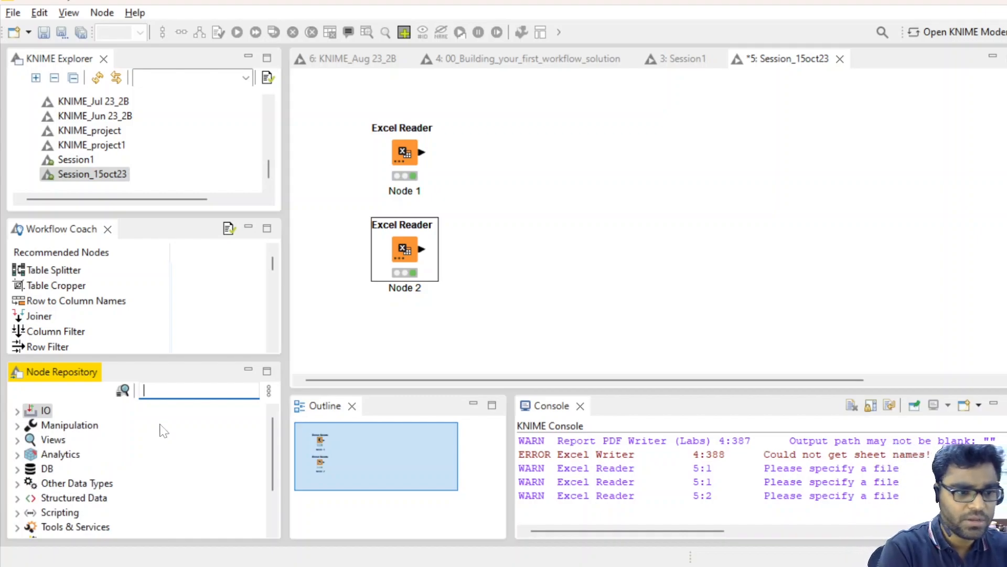
right_click(79, 269)
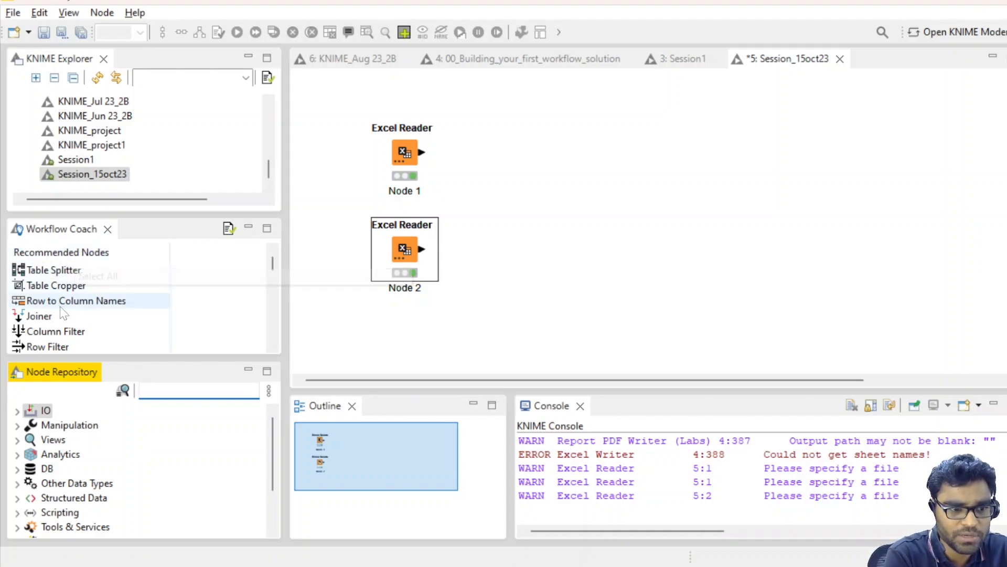
left_click(272, 282)
left_click_drag(270, 276, 278, 249)
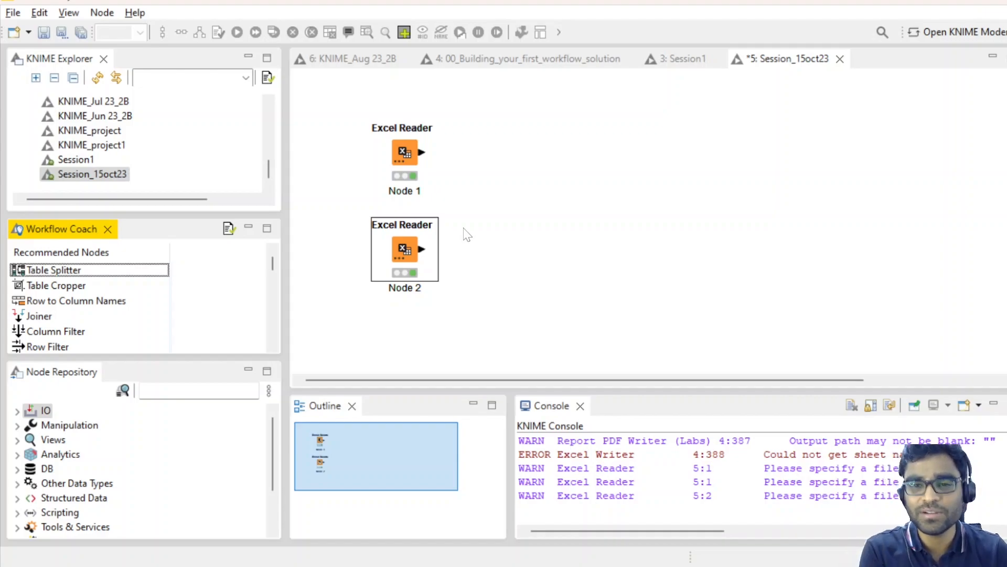
left_click(176, 392)
type("join")
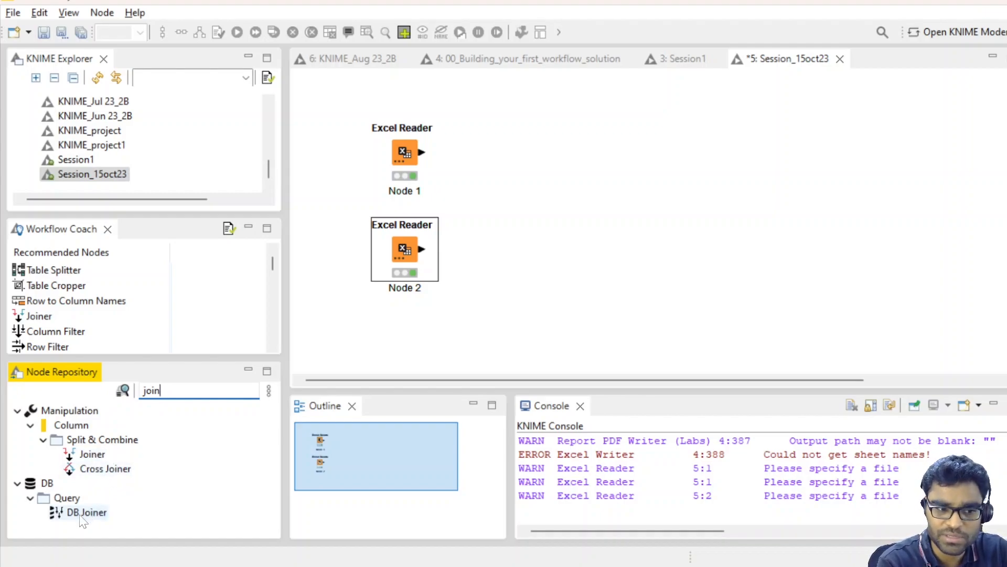
left_click_drag(91, 454, 539, 203)
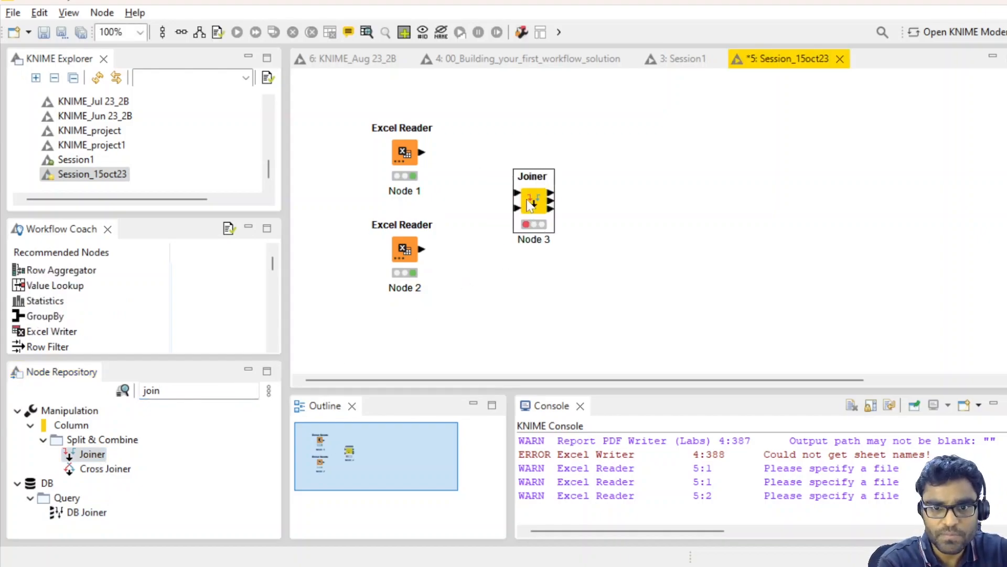
Step: Connect the first Excel Reader to the Joiner's top input and the second Excel Reader to its bottom input
left_click(604, 186)
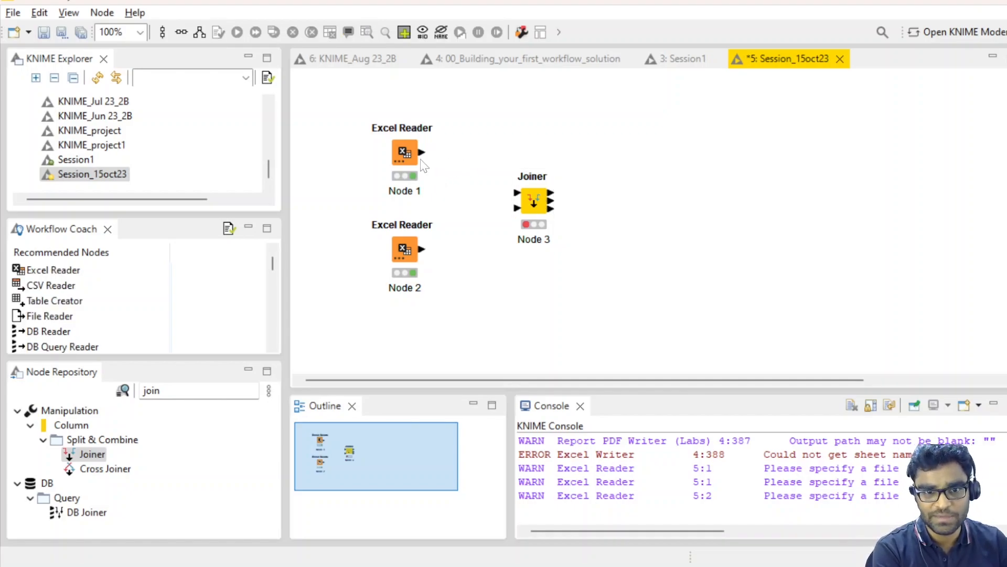
left_click_drag(422, 153, 517, 193)
left_click_drag(422, 248, 517, 208)
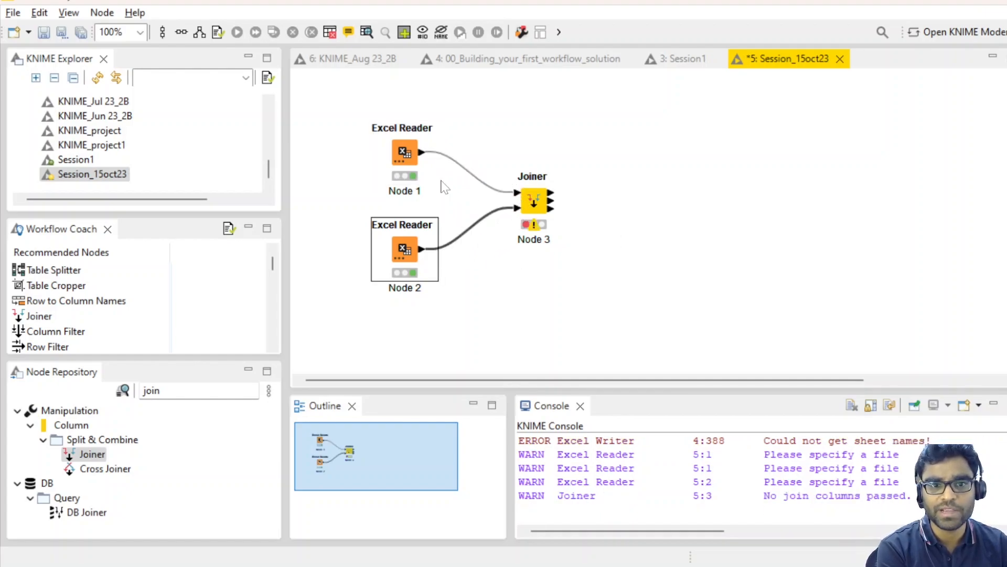
Step: Open the Joiner's configuration and add a matching criterion pairing Id in the left table with Id in the right table
left_click(533, 205)
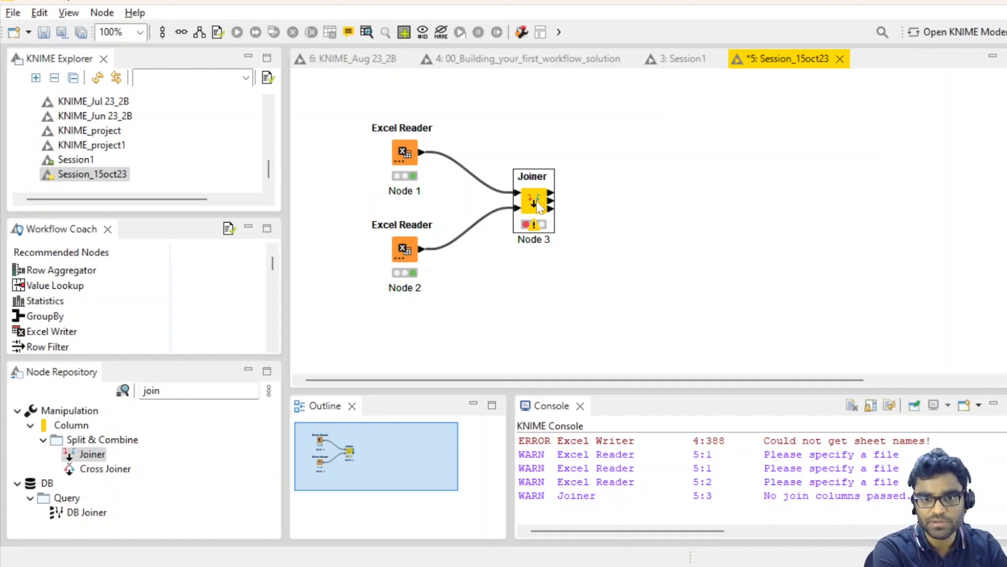
double_click(537, 201)
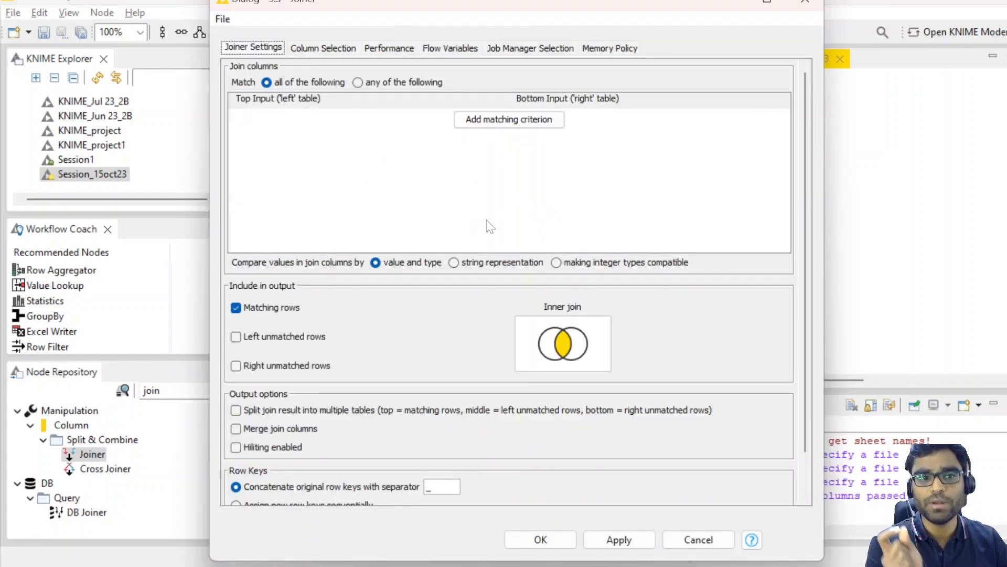
left_click(499, 121)
left_click(350, 121)
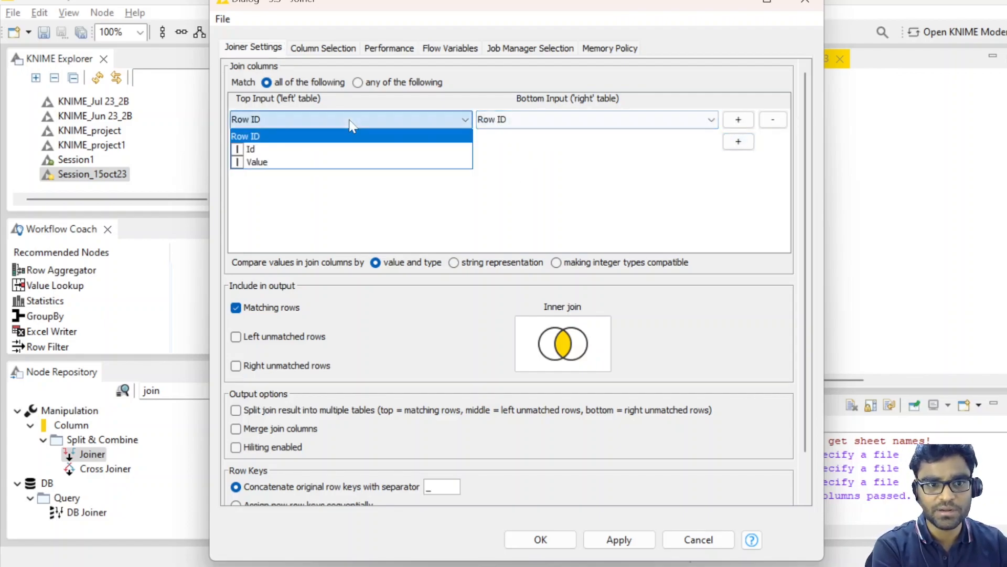
left_click(301, 150)
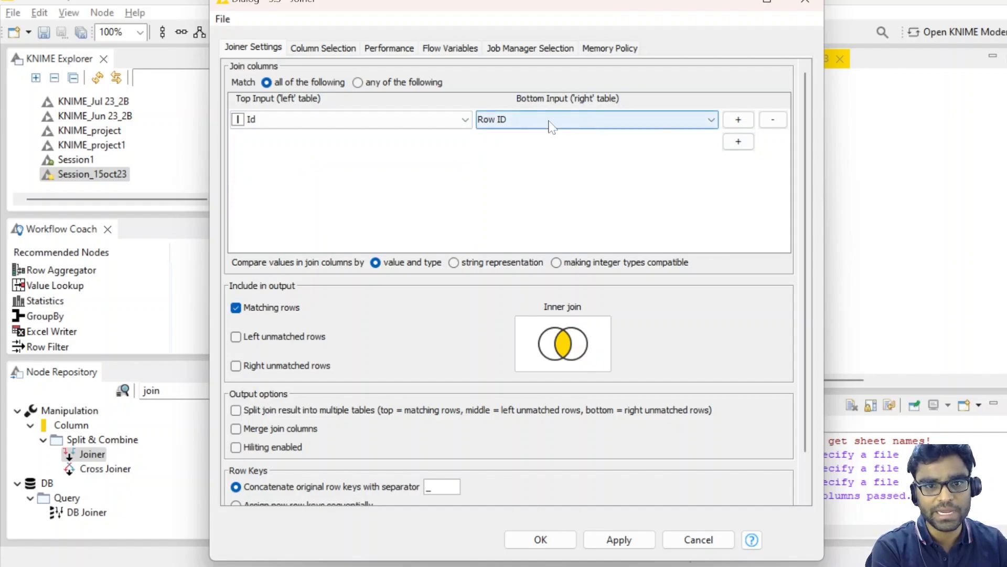
left_click(514, 119)
left_click(512, 149)
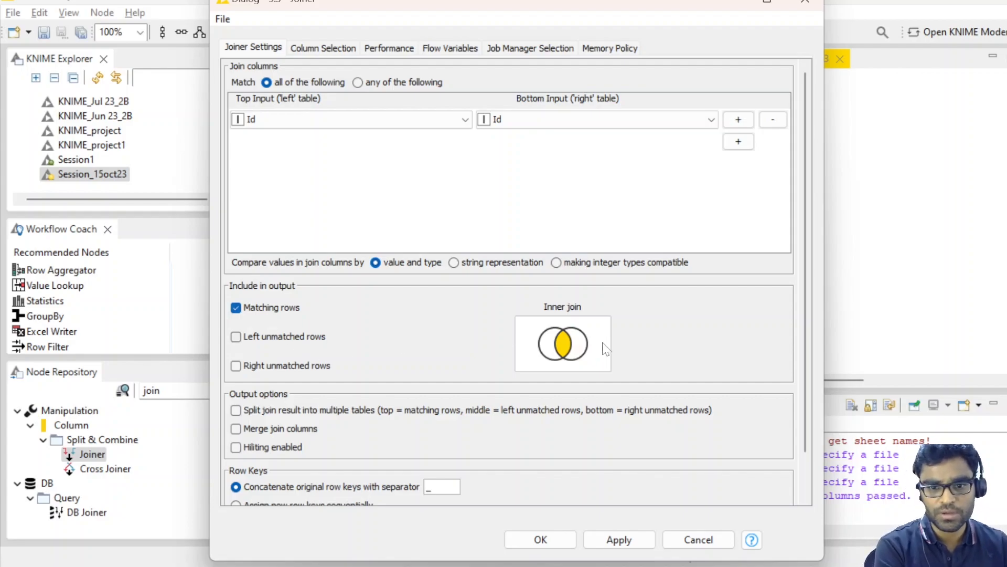
Step: Include left and right unmatched rows for a full outer join and split the join result into multiple tables
left_click(236, 336)
left_click(235, 366)
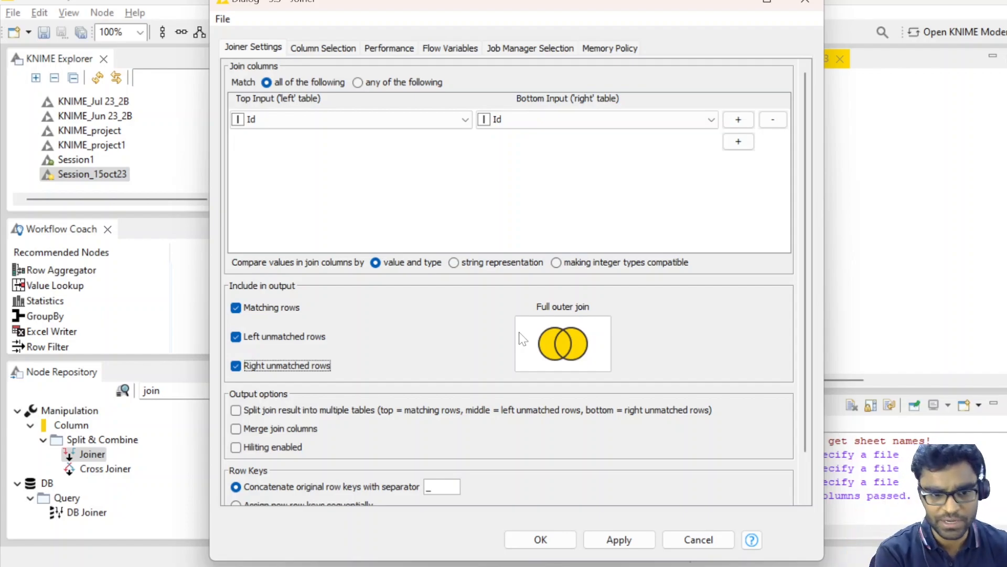
scroll(511, 405, "down", 1)
left_click(236, 401)
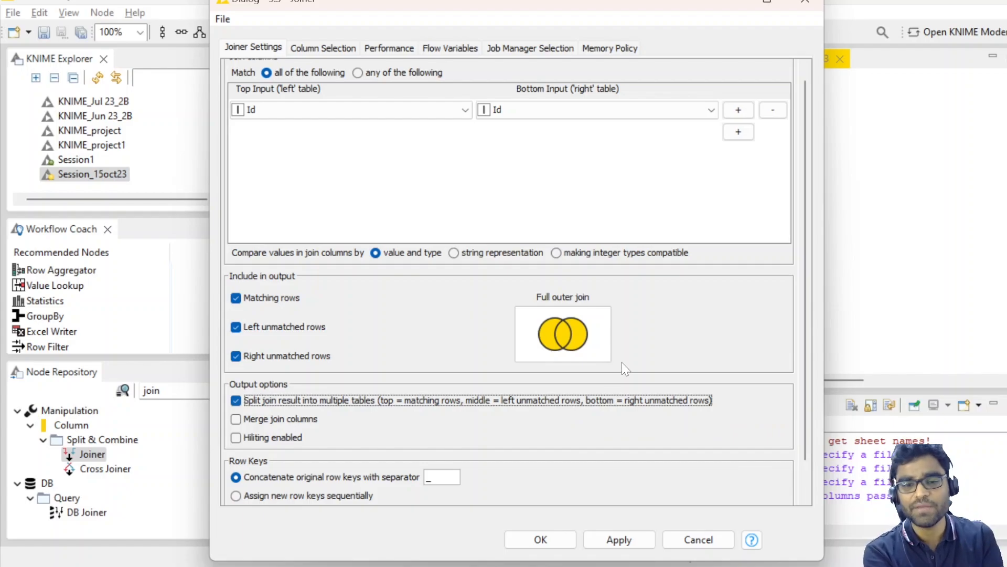
Step: Apply the Joiner's configuration, close it and execute the Joiner node
left_click(622, 541)
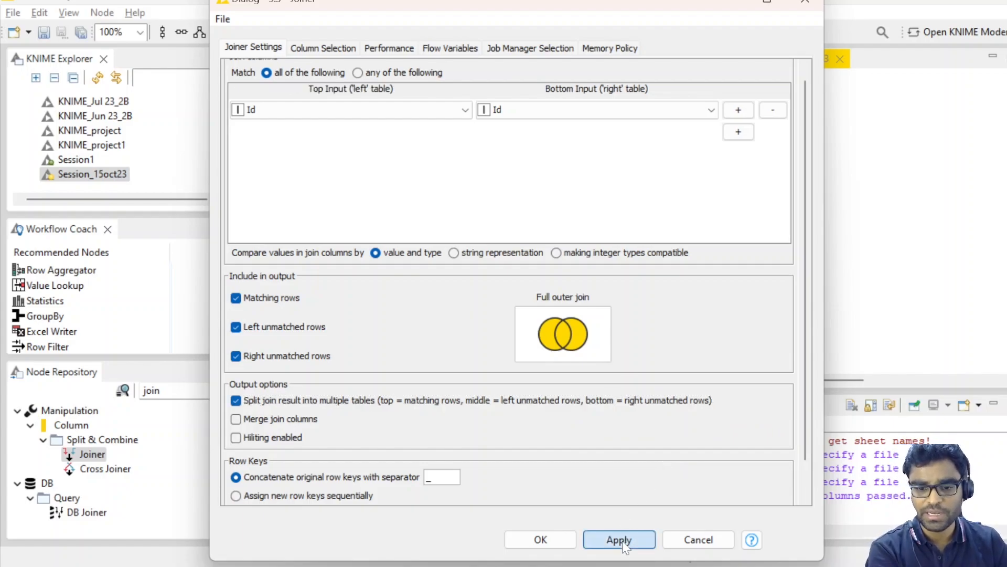
left_click(552, 544)
right_click(536, 199)
left_click(587, 172)
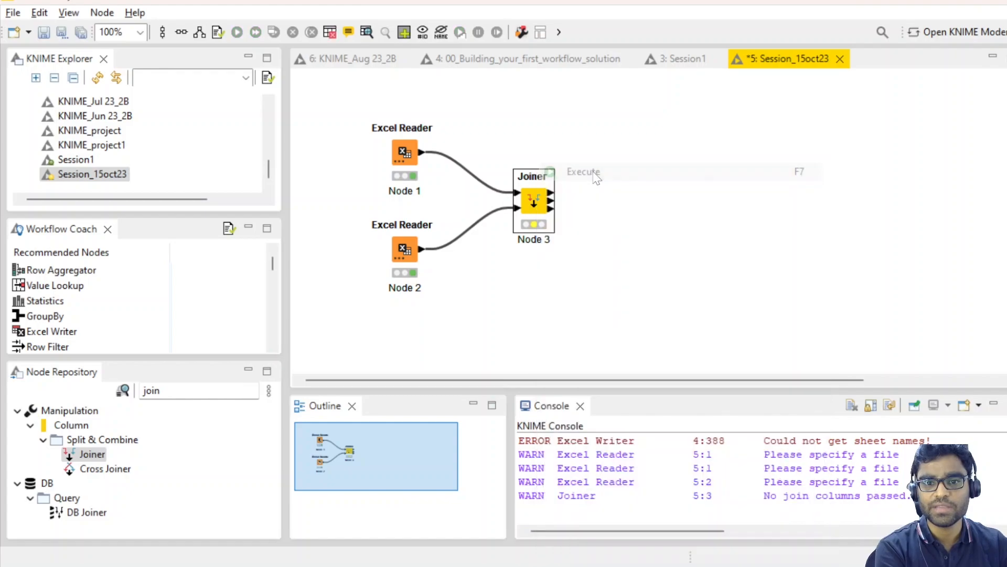
Step: View the Joiner's join result table and close it
right_click(535, 208)
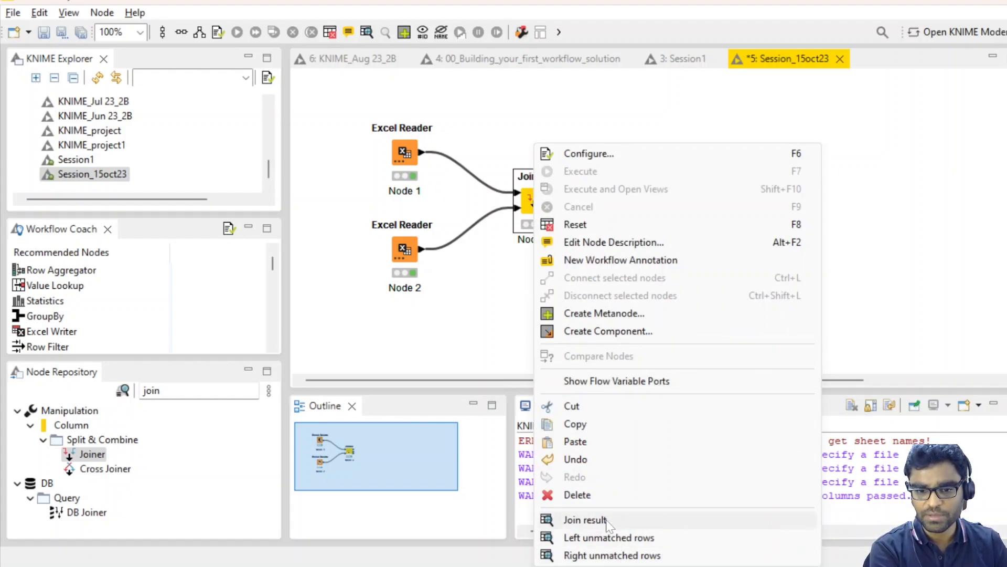
left_click(585, 519)
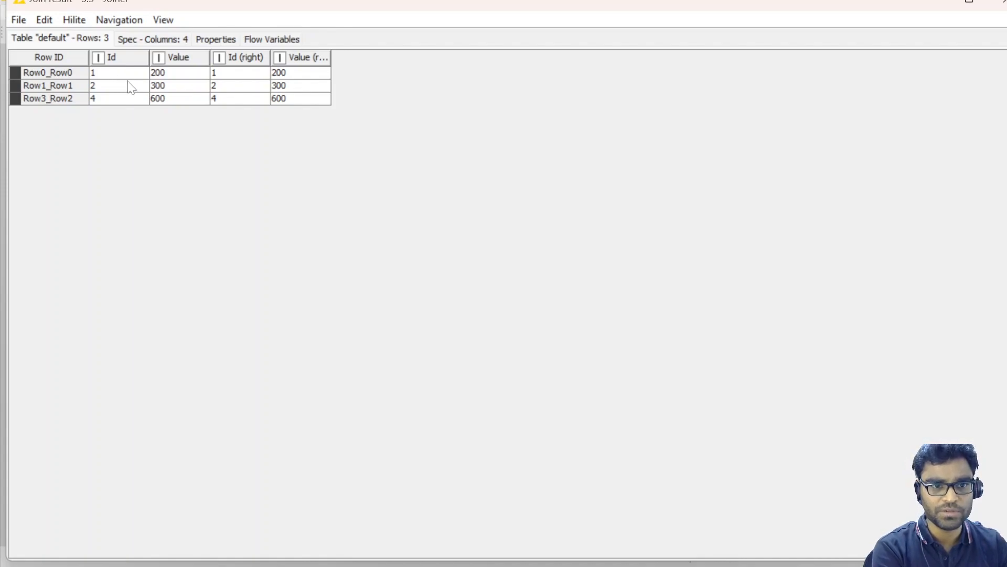
left_click(934, 5)
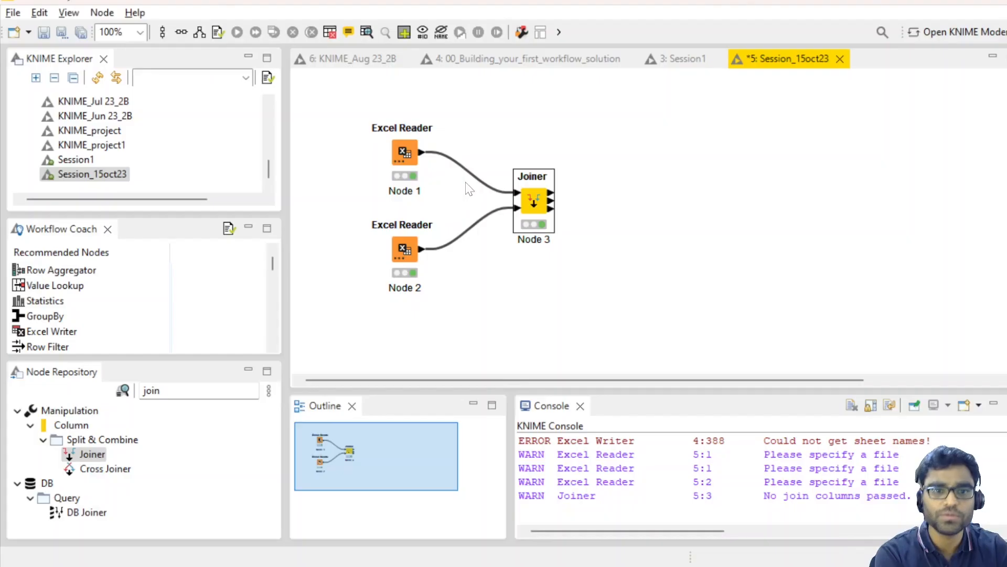
Step: View the file tables of the first and second Excel Readers to compare their Id and Value rows
left_click(405, 151)
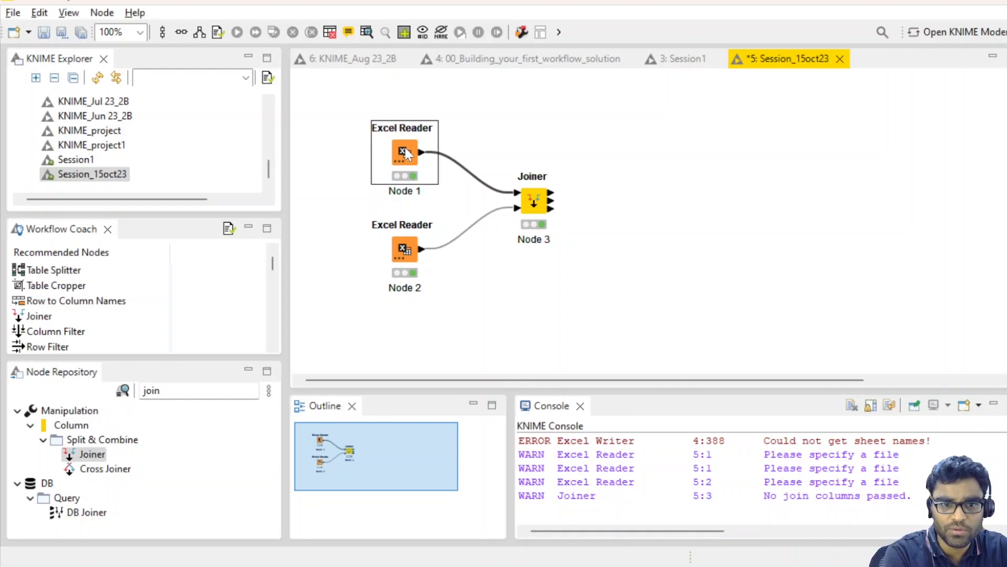
right_click(406, 150)
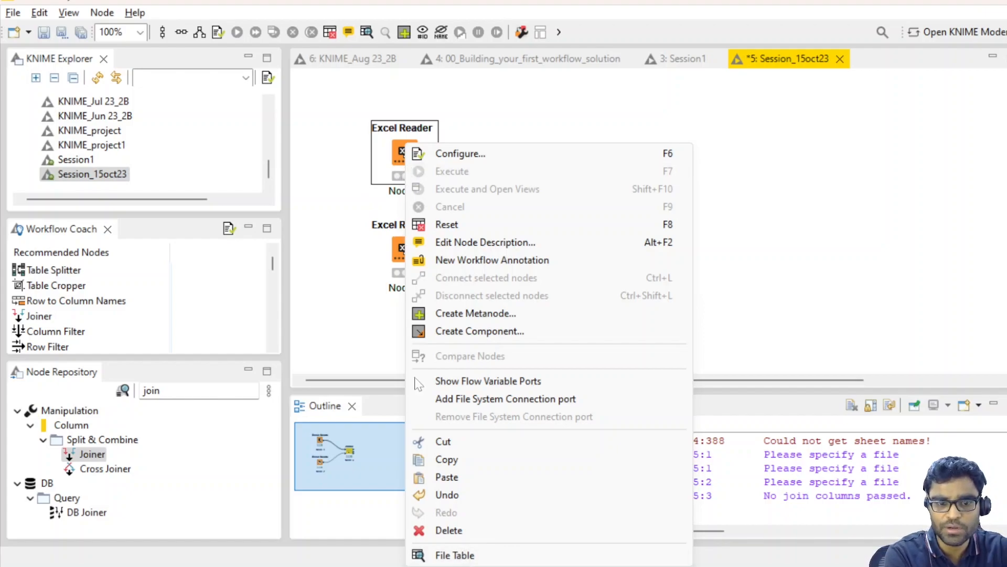
left_click(465, 556)
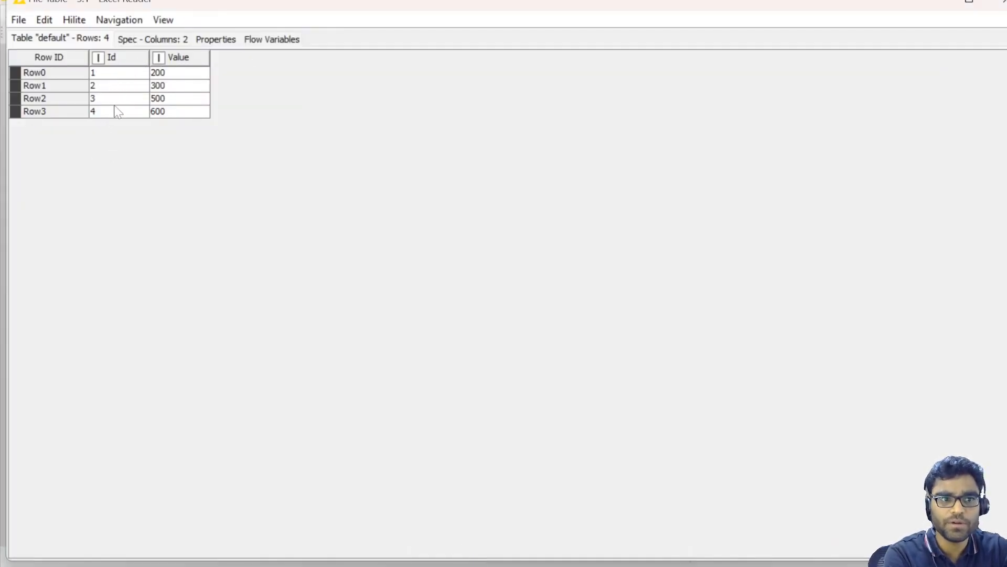
left_click(1002, 2)
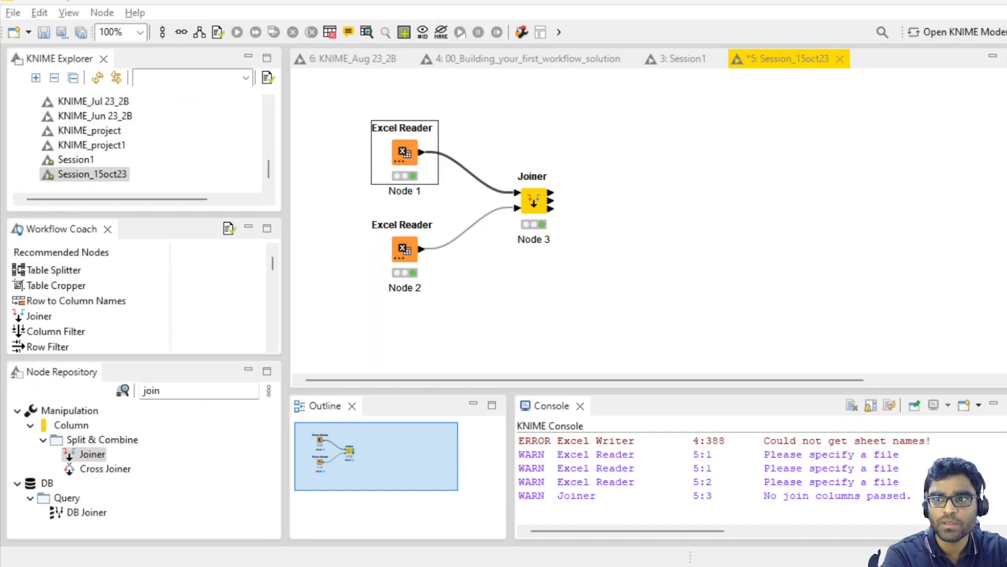
left_click(405, 250)
right_click(405, 249)
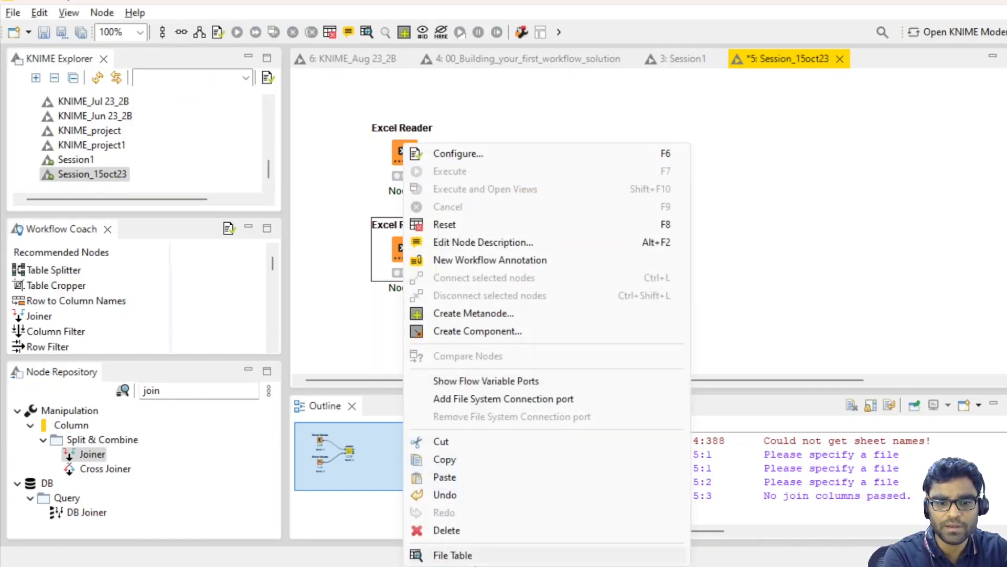
left_click(465, 556)
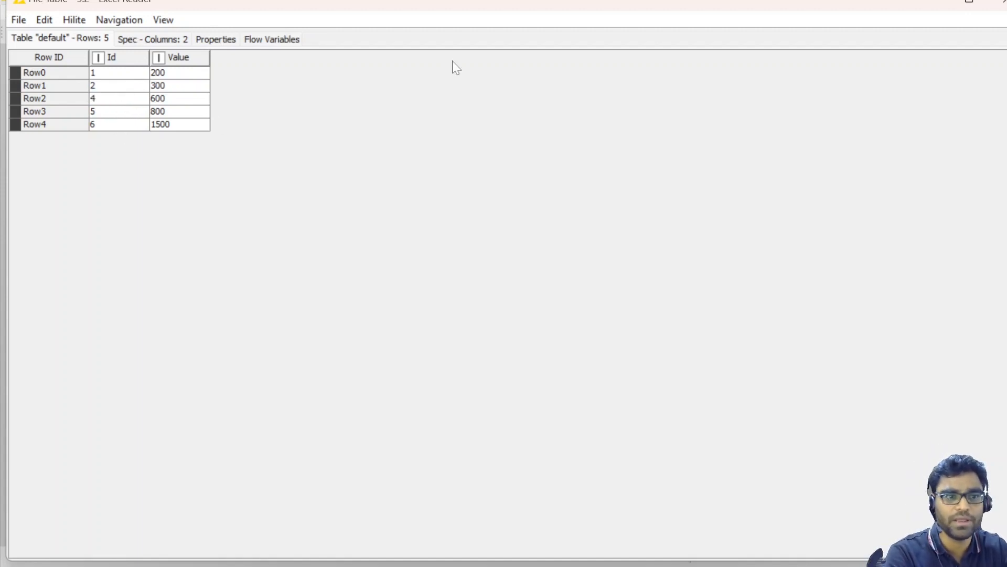
left_click(1001, 2)
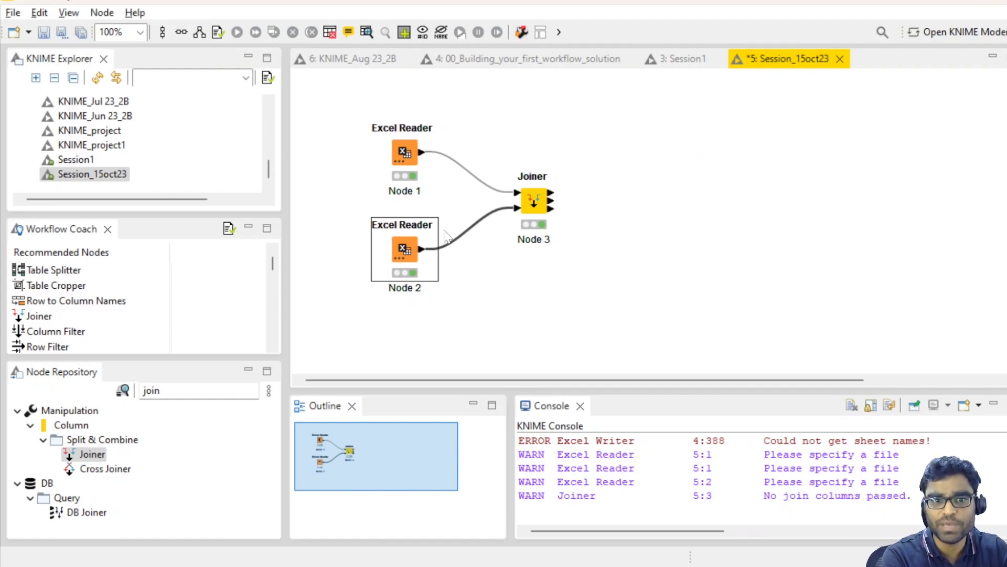
Step: Open the Joiner's configuration, check the column choices available for the left table, and close it without changes
left_click(536, 206)
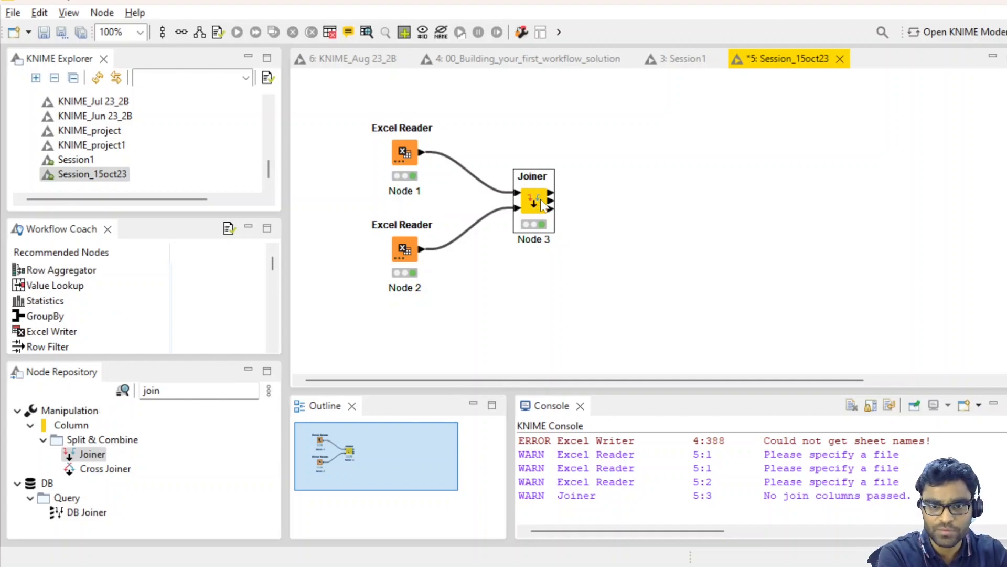
double_click(534, 205)
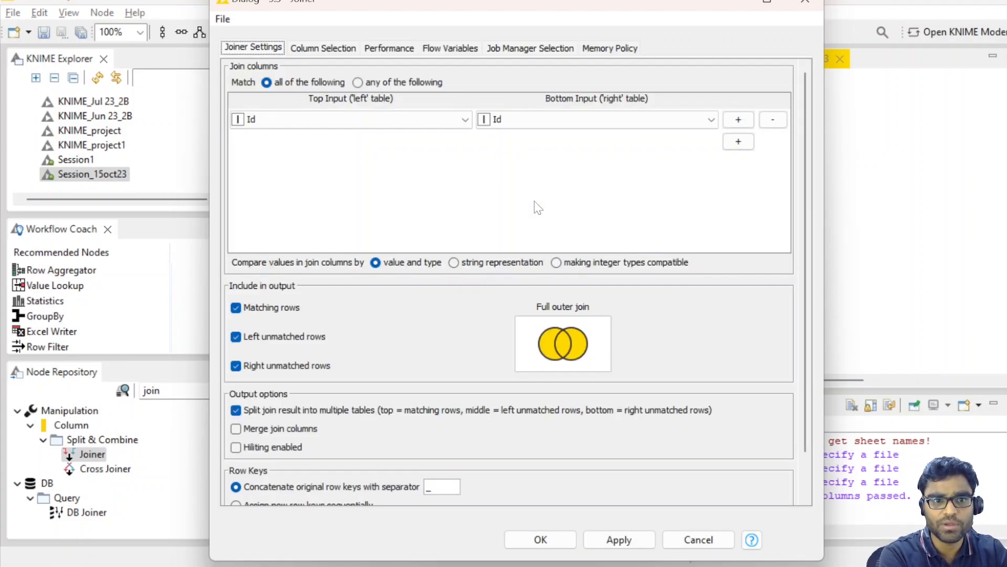
left_click(397, 124)
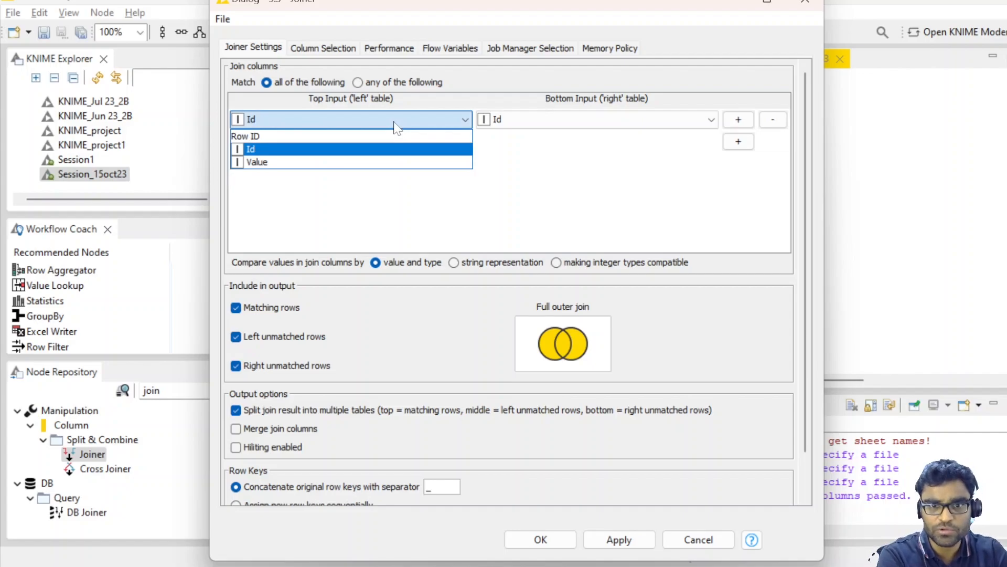
left_click(395, 123)
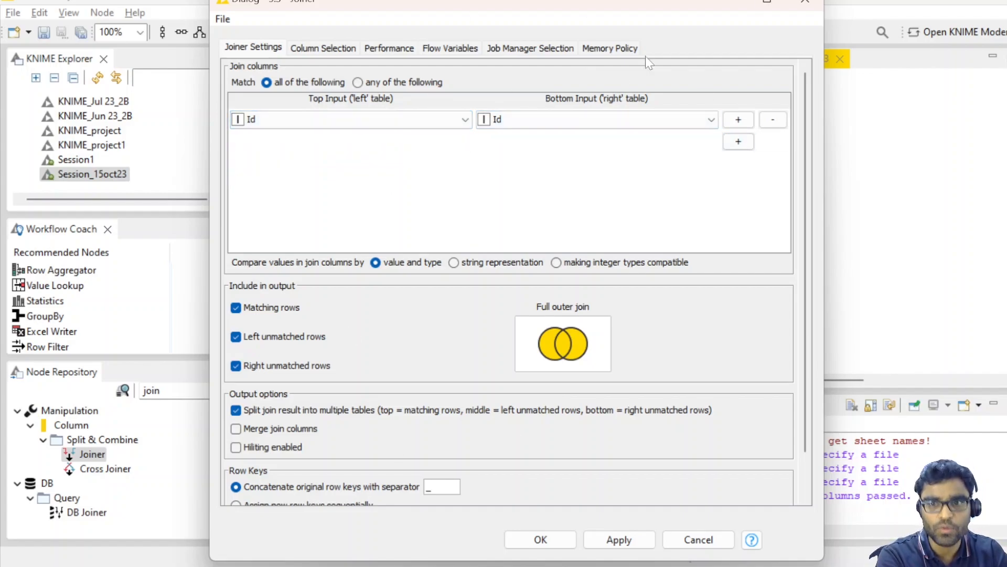
left_click(811, 3)
Step: Reset the Joiner and confirm its configuration with Id selected as the join column for both the left and right tables
right_click(538, 208)
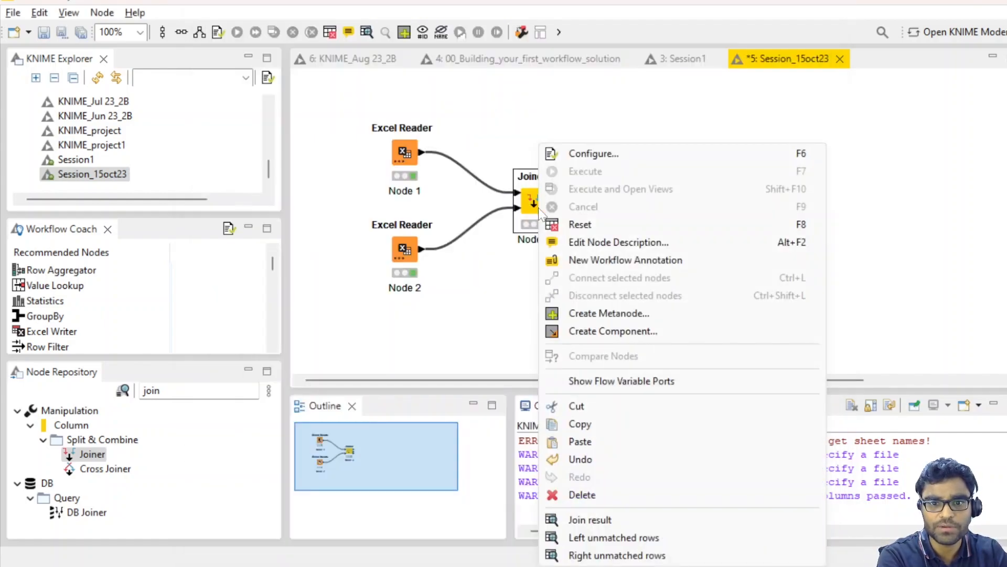
left_click(604, 222)
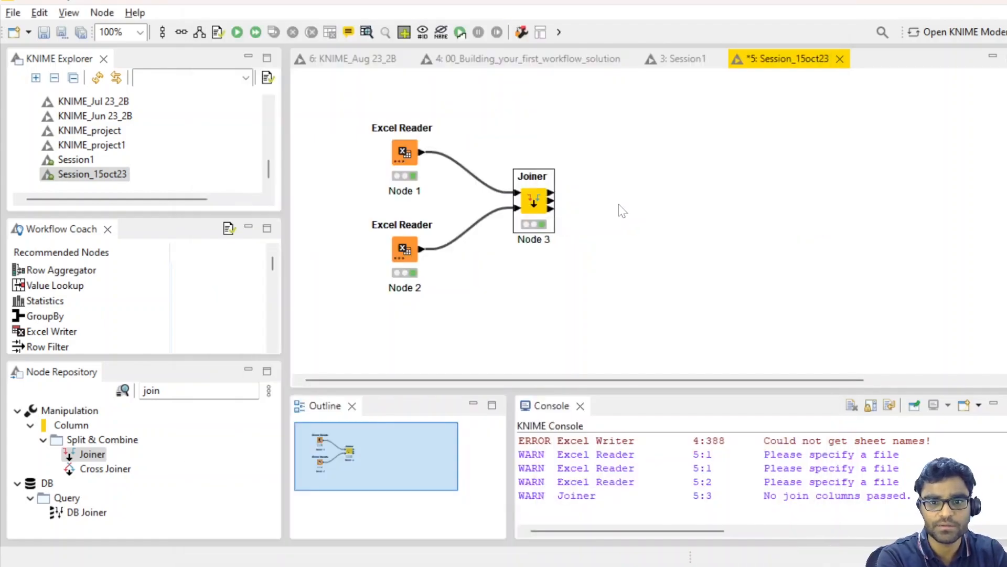
double_click(534, 207)
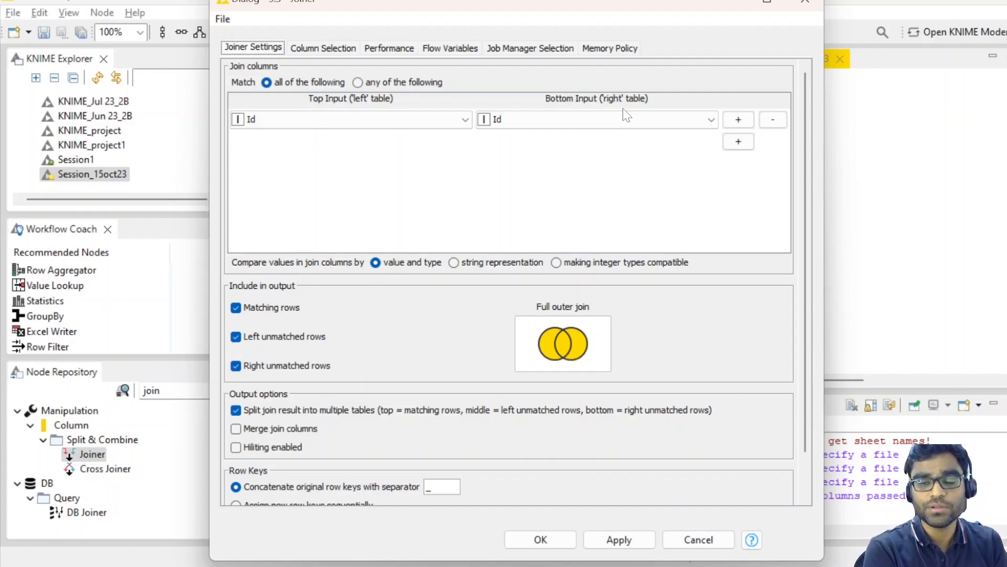
left_click(391, 121)
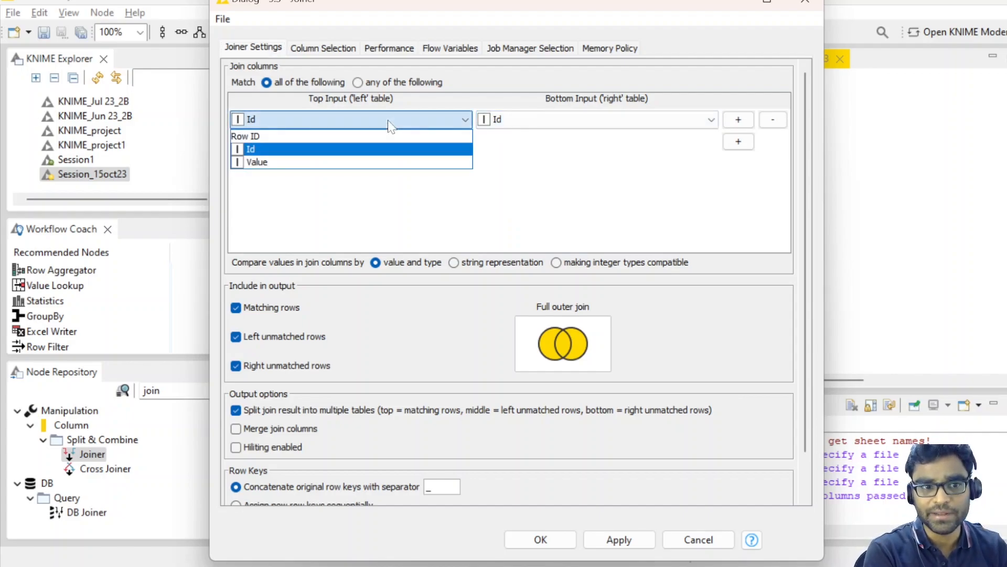
left_click(301, 157)
left_click(630, 121)
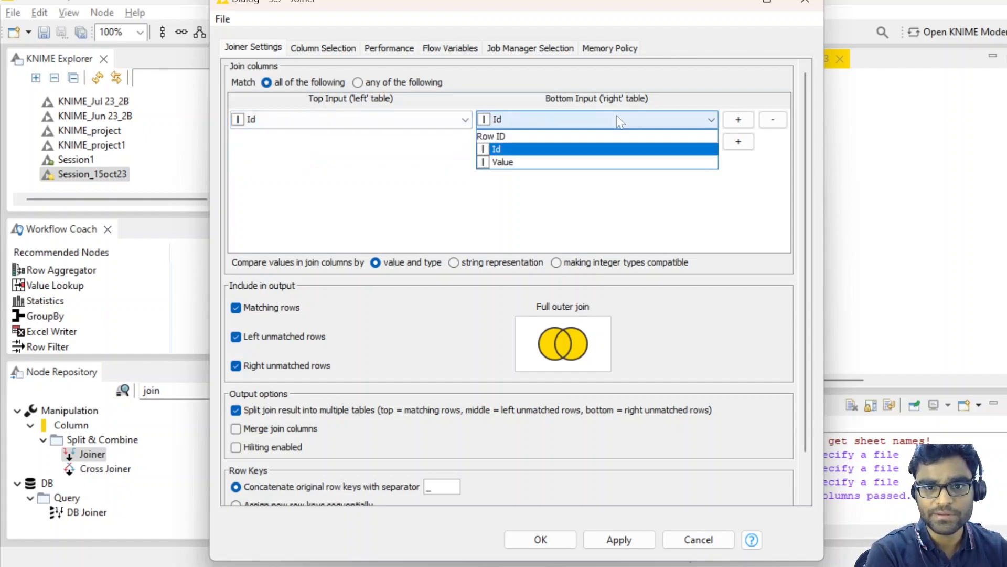
left_click(534, 153)
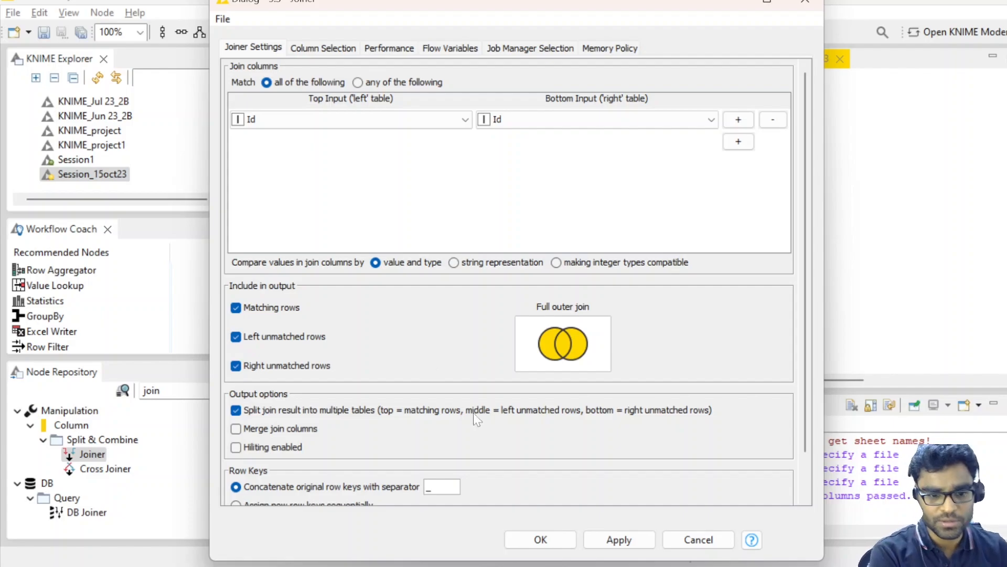
scroll(429, 362, "down", 2)
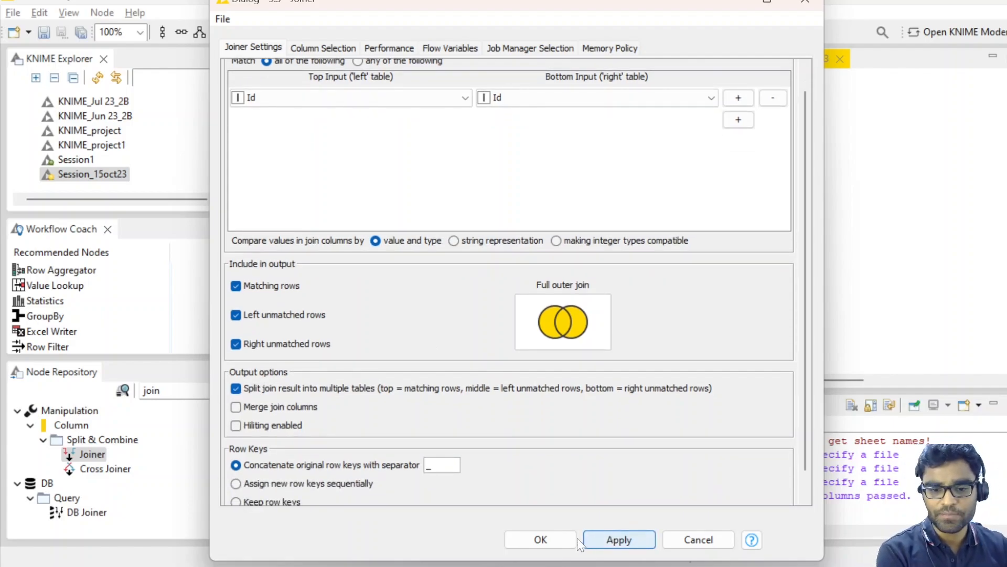
left_click(559, 540)
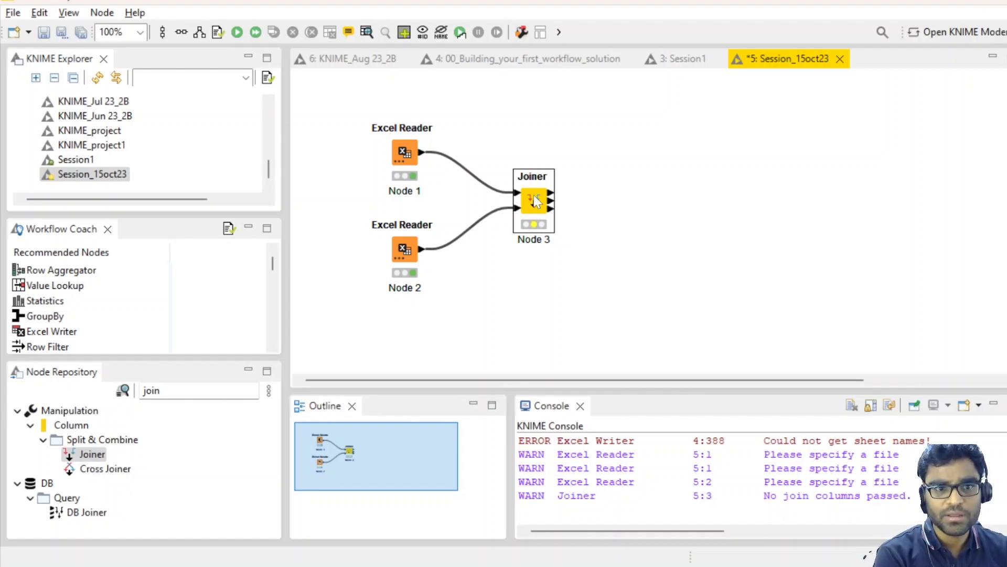
Step: Execute the Joiner node and view its join result table
left_click(237, 34)
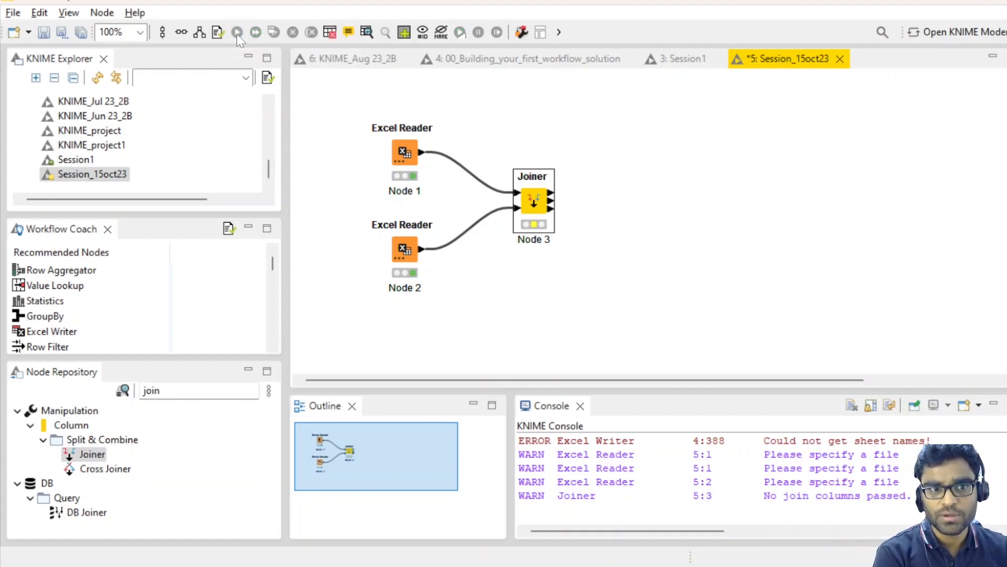
right_click(530, 202)
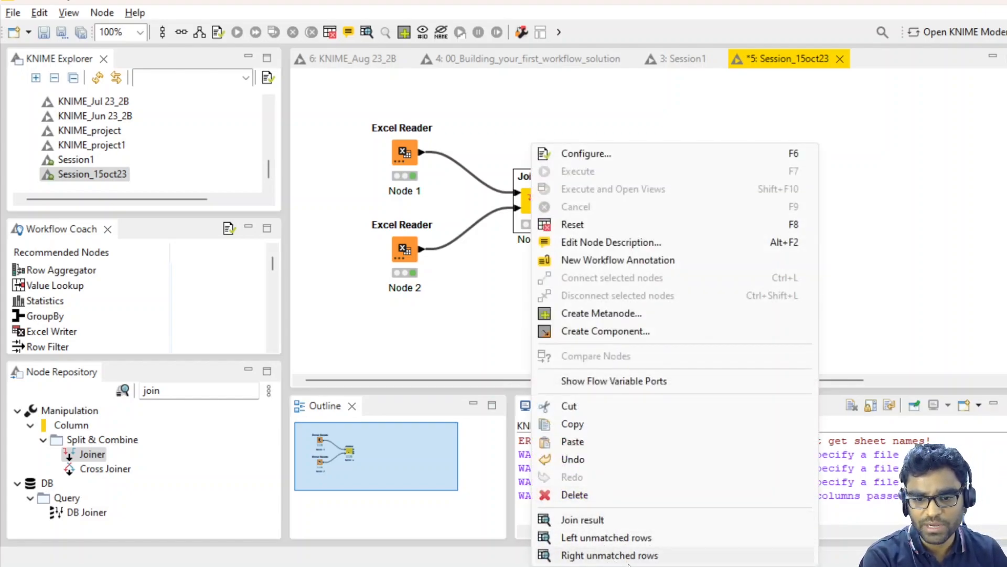
left_click(582, 520)
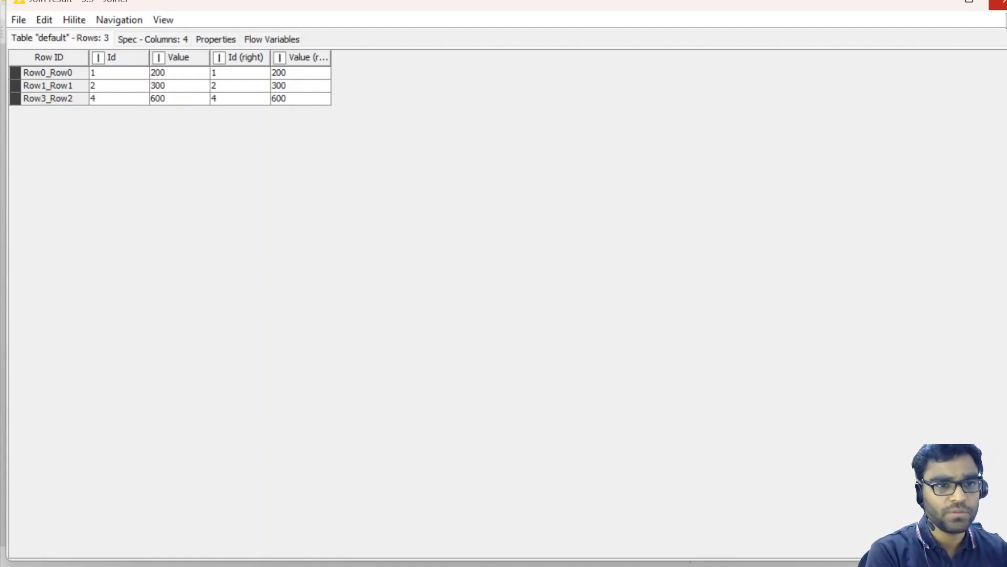
left_click(998, 3)
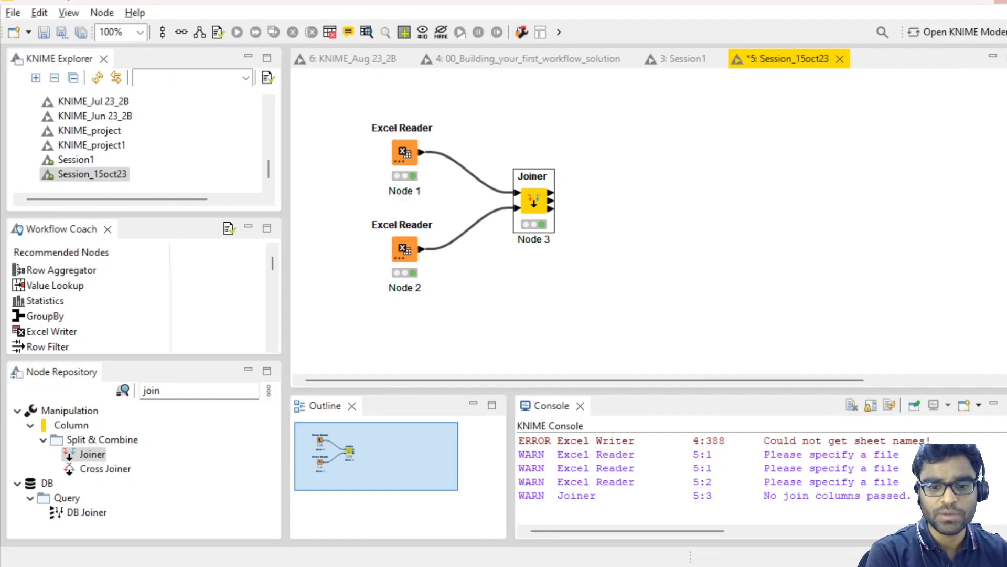
Step: View the Joiner's left unmatched rows table and its right unmatched rows table
right_click(533, 209)
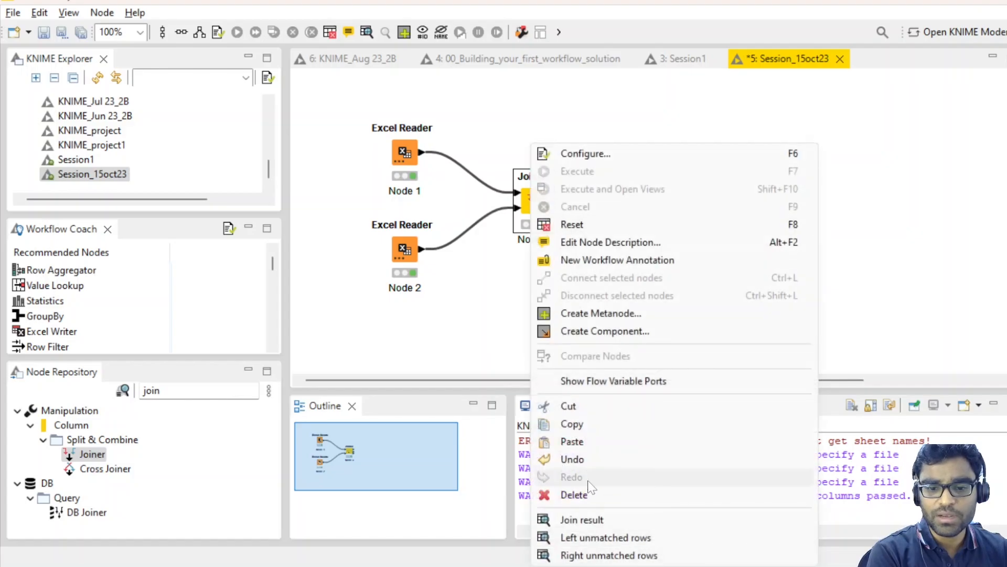
left_click(588, 535)
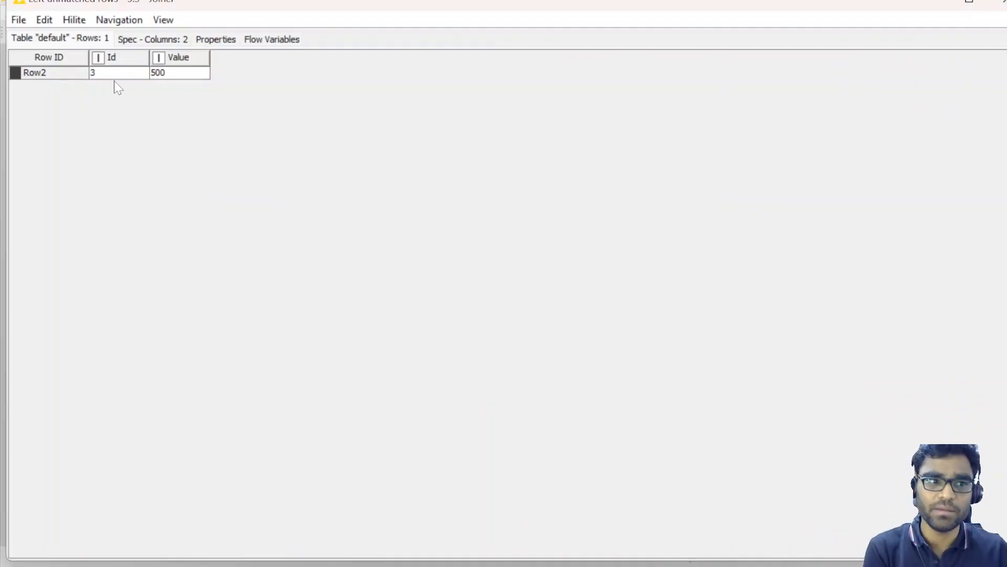
left_click(998, 3)
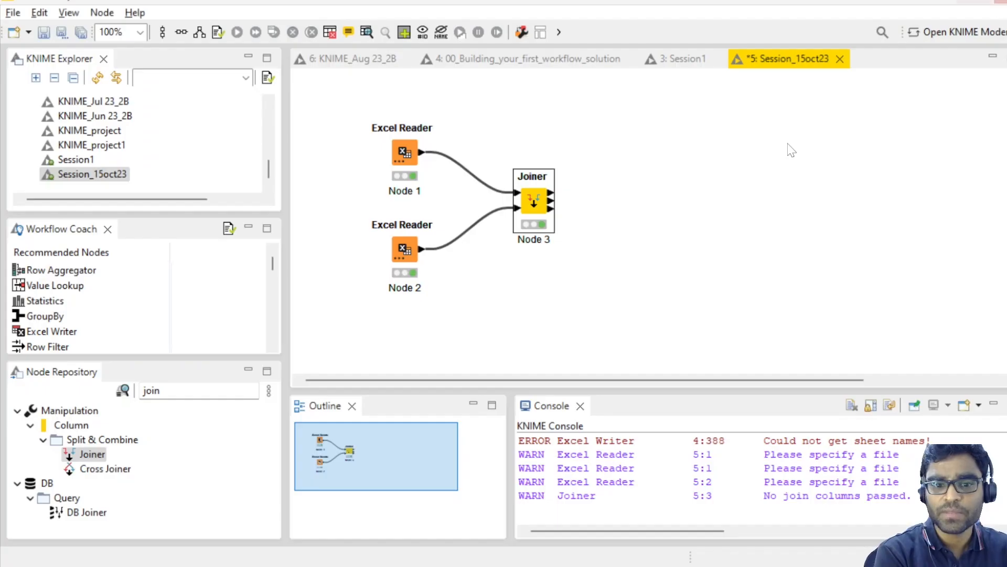
right_click(532, 213)
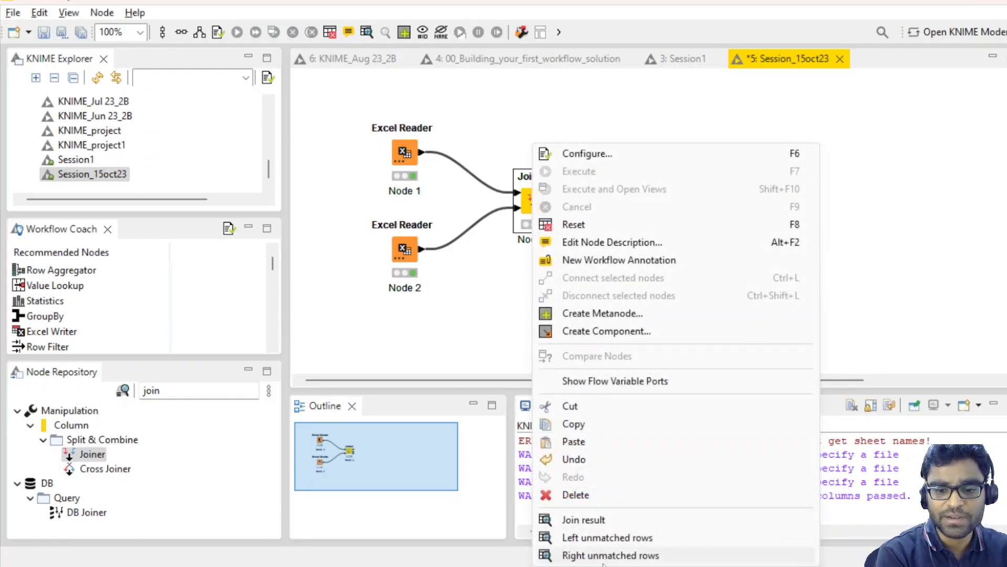
left_click(609, 554)
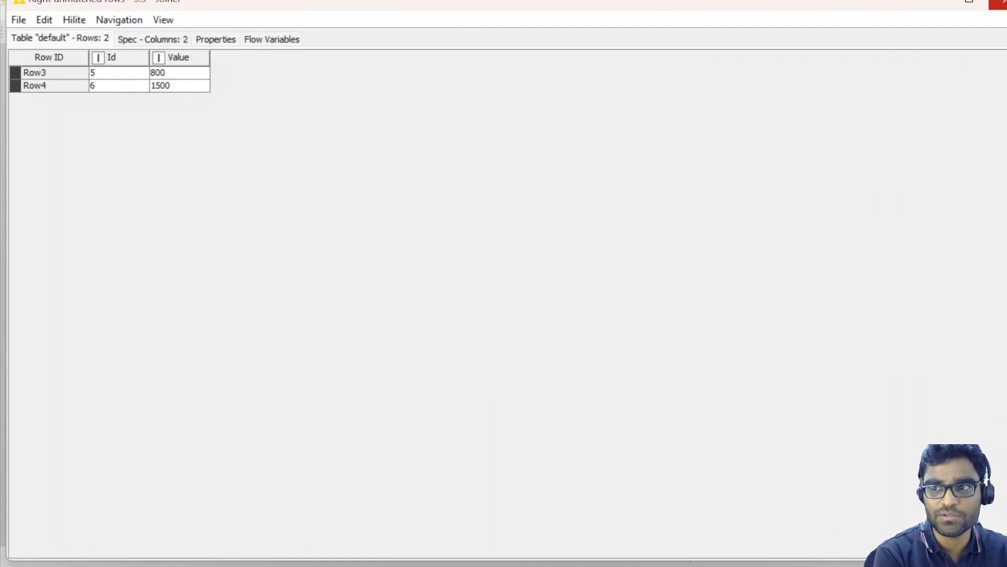
left_click(998, 3)
right_click(536, 208)
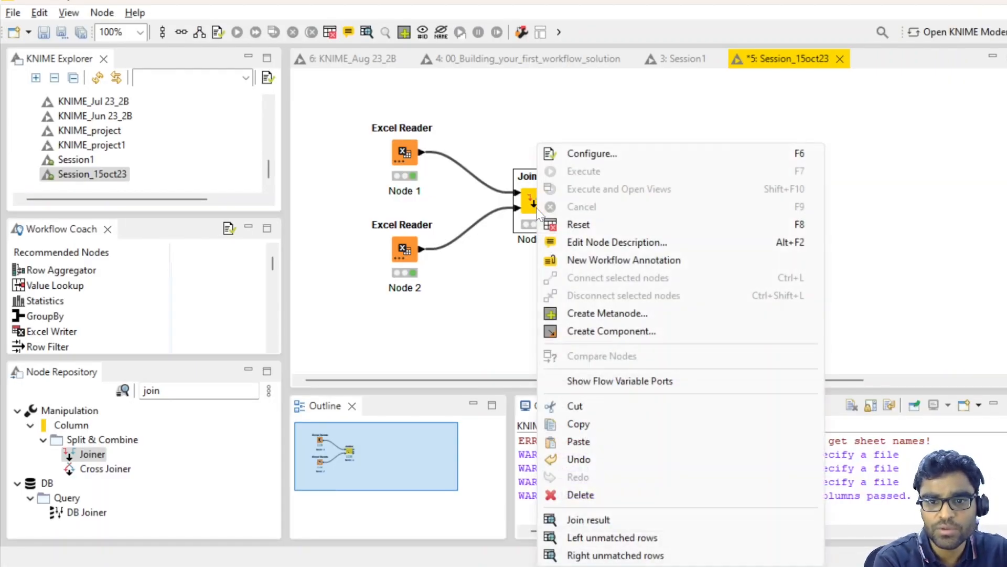
left_click(512, 139)
left_click(537, 210)
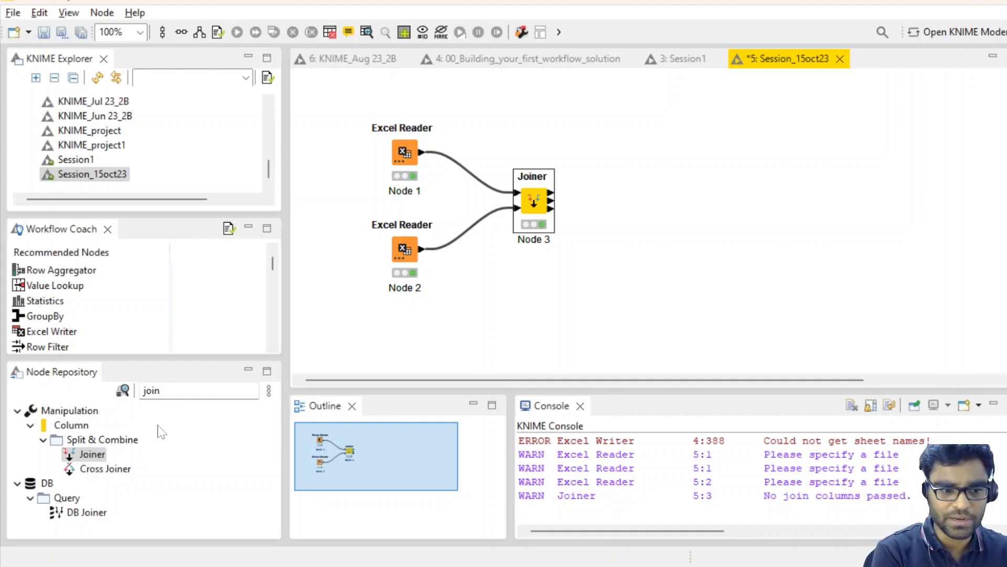
Step: Search the node repository for "exce" and add an Excel Writer node to the workflow, to the right of the Joiner
left_click(159, 390)
key("ctrl+a")
key("BackSpace")
type("exce")
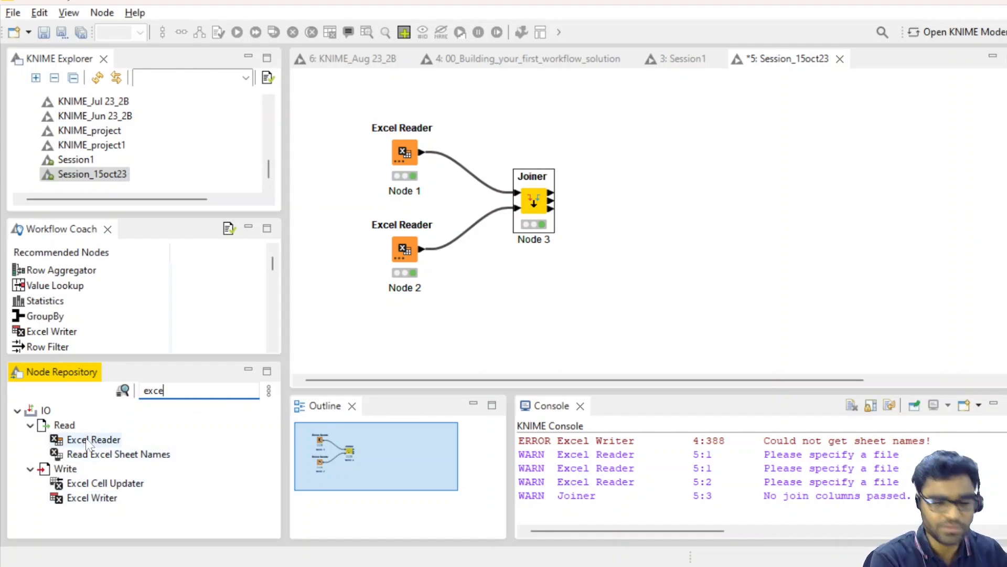
left_click(102, 501)
left_click_drag(103, 505, 651, 210)
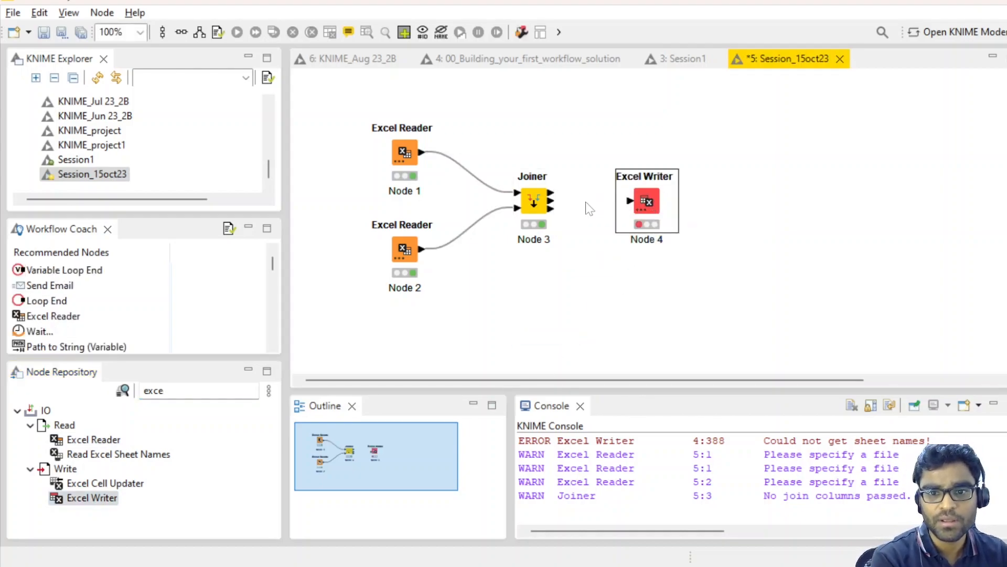
Step: Connect the Joiner's join result output to the Excel Writer and set its output file to G:\My Drive\Session_output.xlsx
left_click_drag(551, 194, 637, 201)
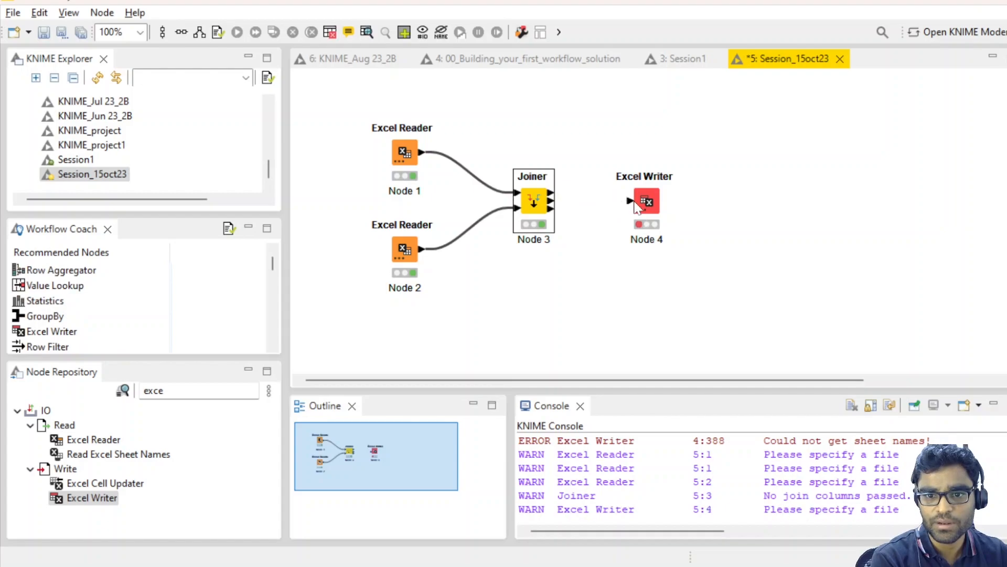
double_click(647, 203)
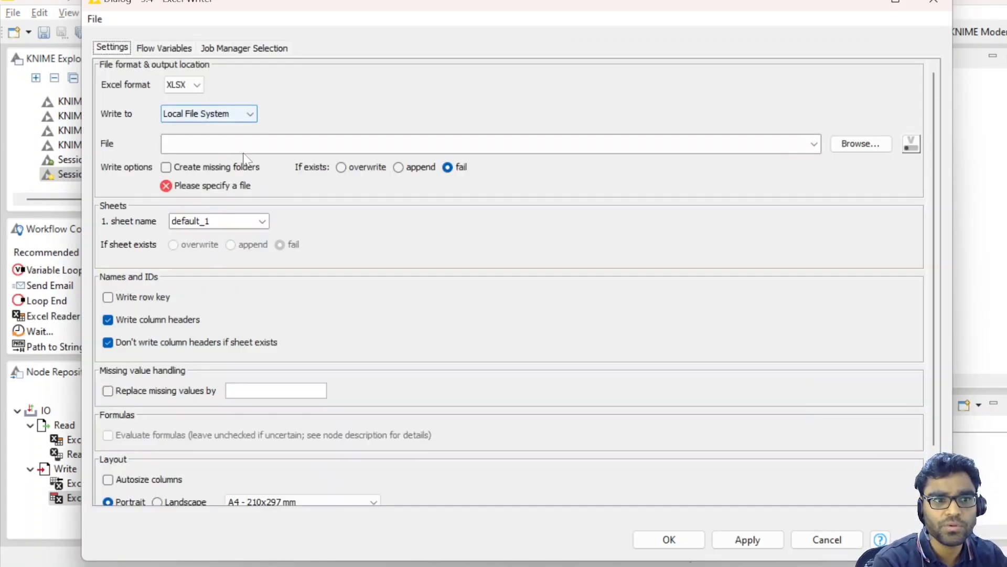
left_click(871, 145)
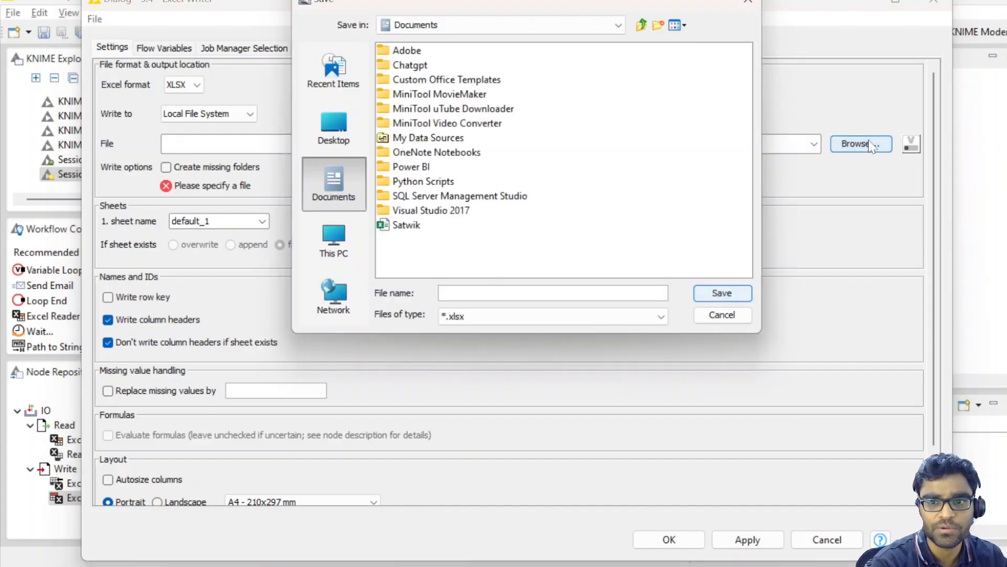
left_click(348, 237)
double_click(424, 65)
double_click(417, 51)
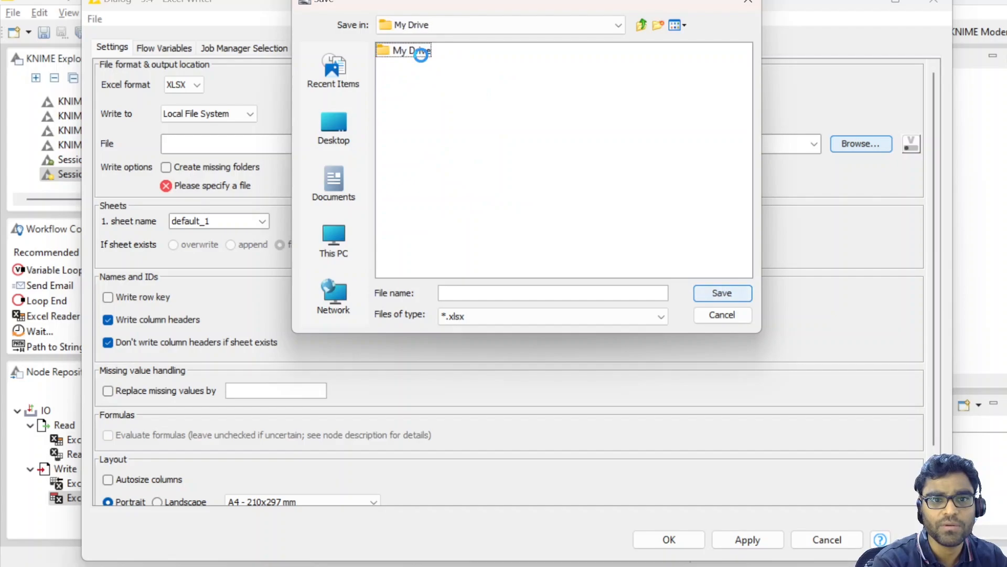
double_click(414, 80)
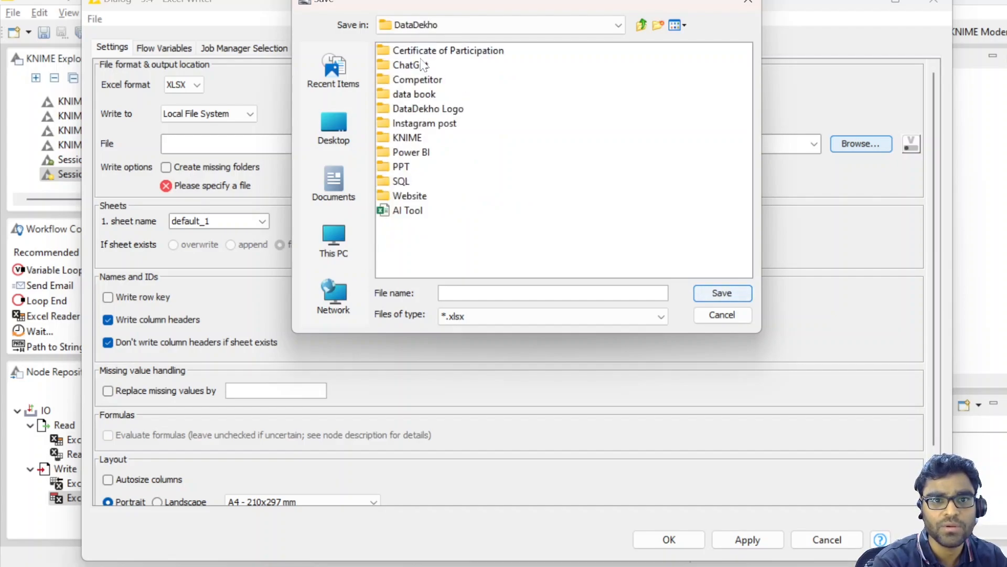
left_click(641, 26)
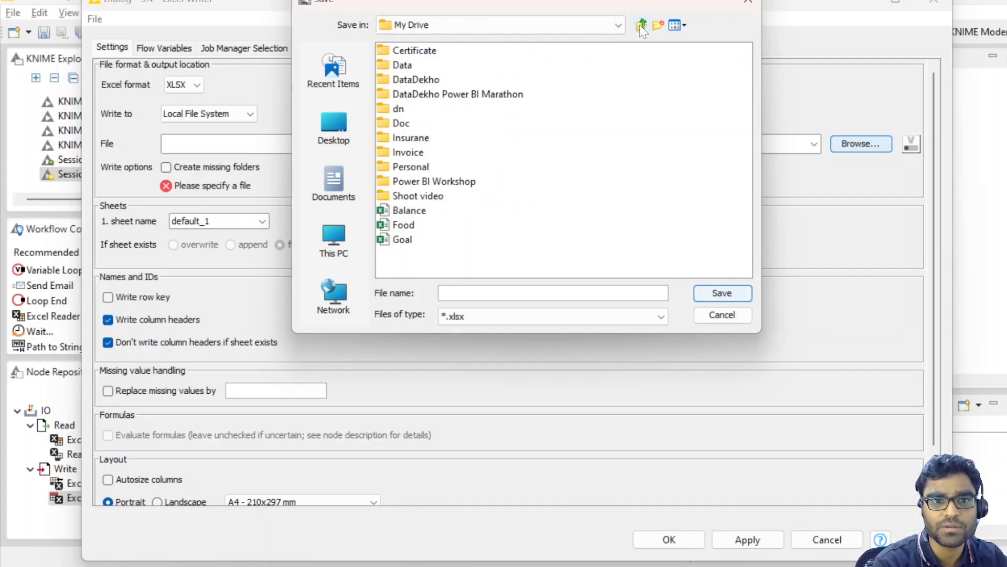
left_click(640, 24)
double_click(417, 51)
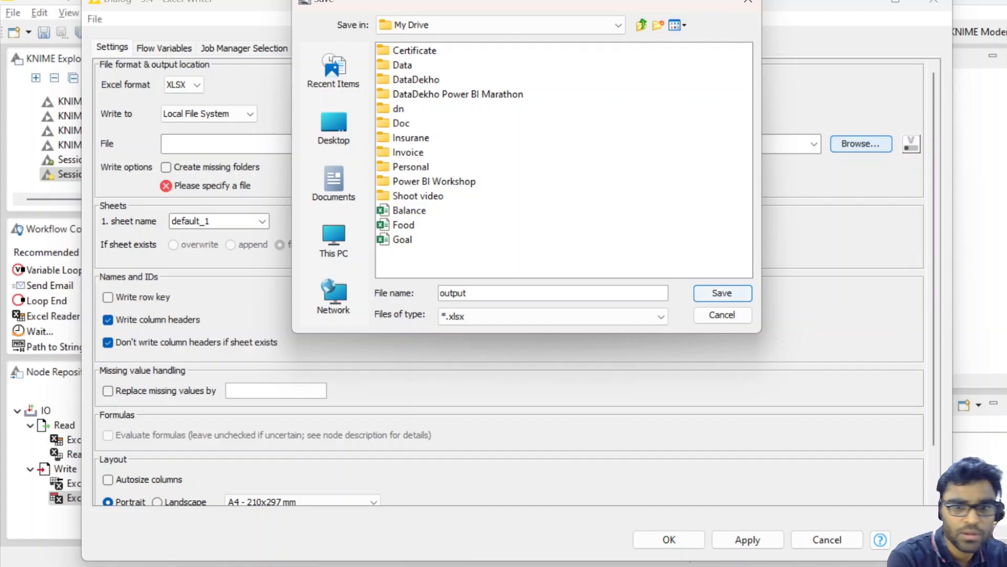
type("Session_")
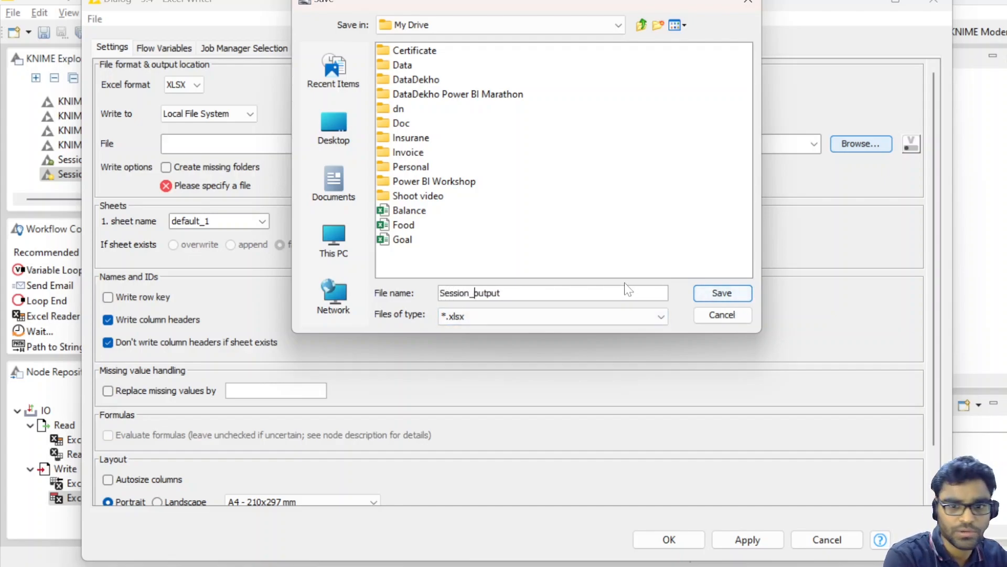
left_click(723, 292)
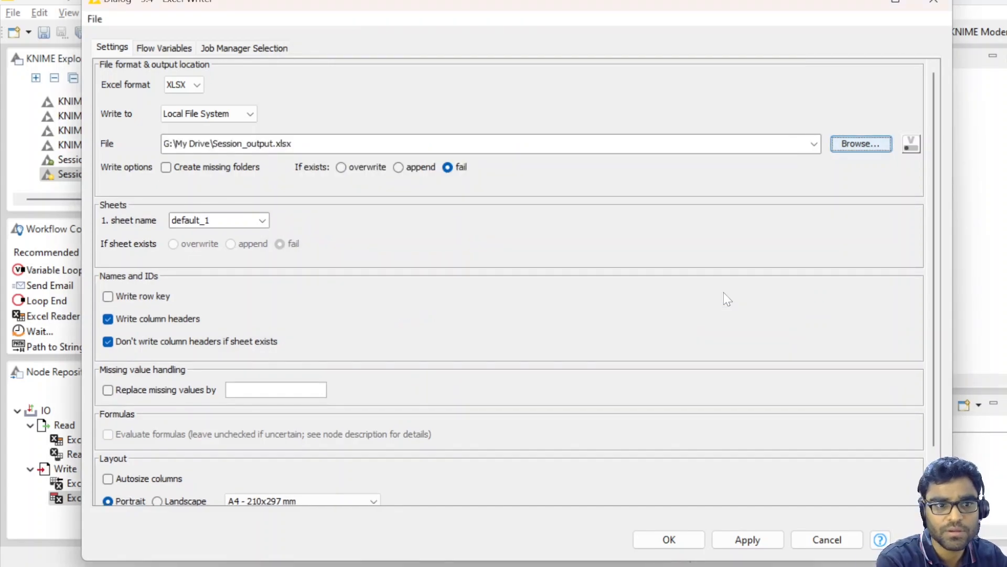
Step: Apply the Excel Writer's settings and execute the node
left_click(745, 540)
left_click(669, 540)
right_click(645, 203)
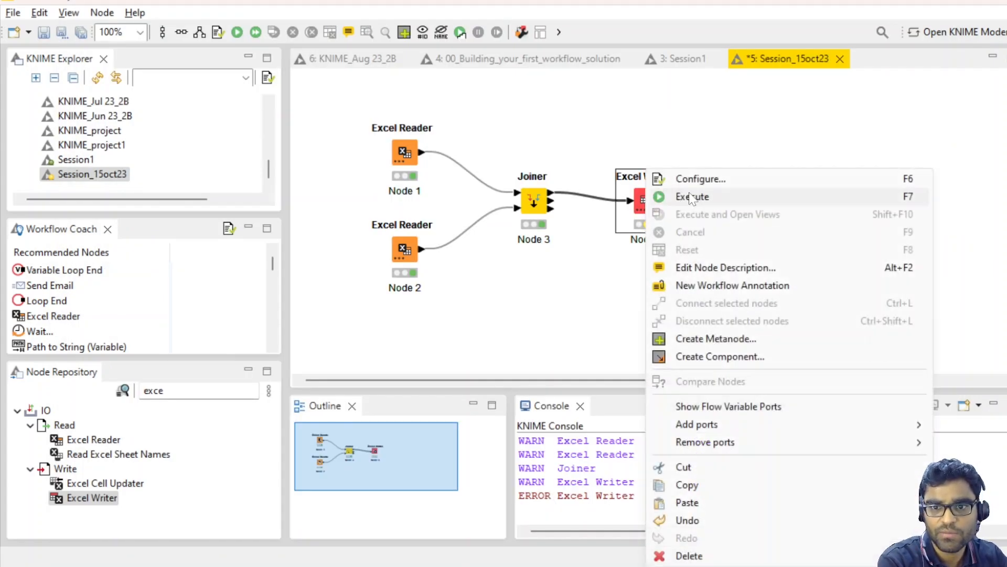
left_click(686, 198)
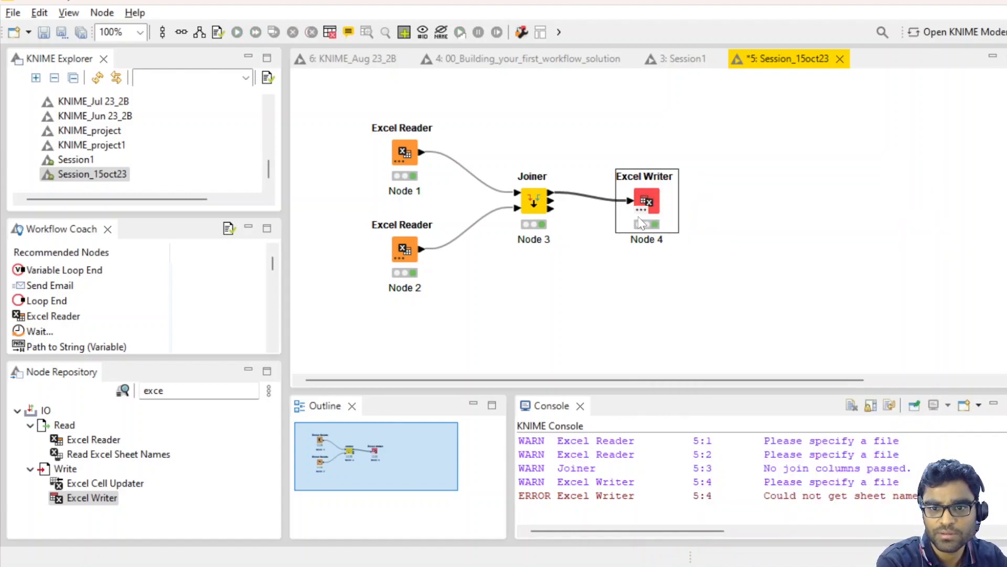
Step: Switch to Excel to view the written Session_output workbook, and return to the KNIME workflow
right_click(643, 199)
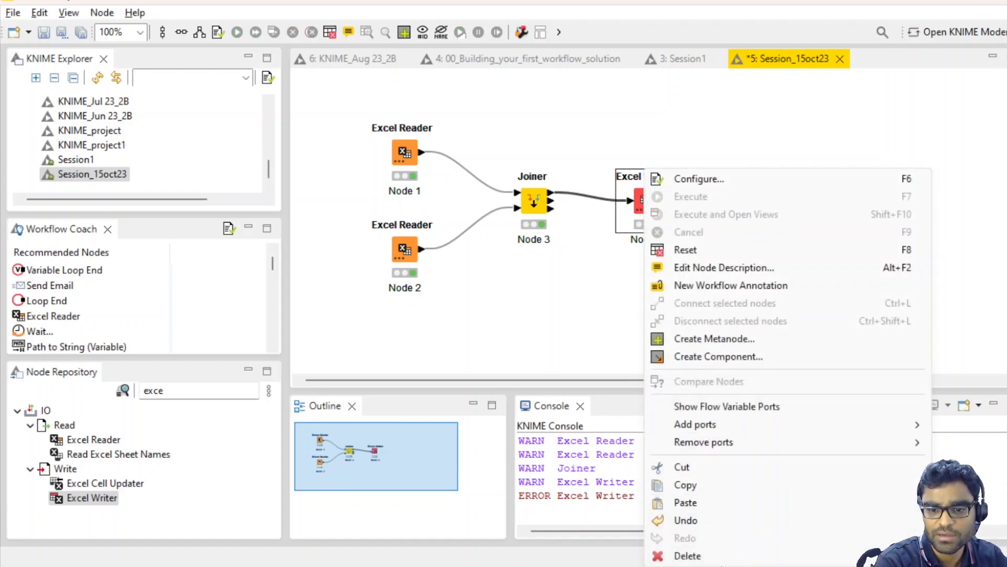
left_click(581, 342)
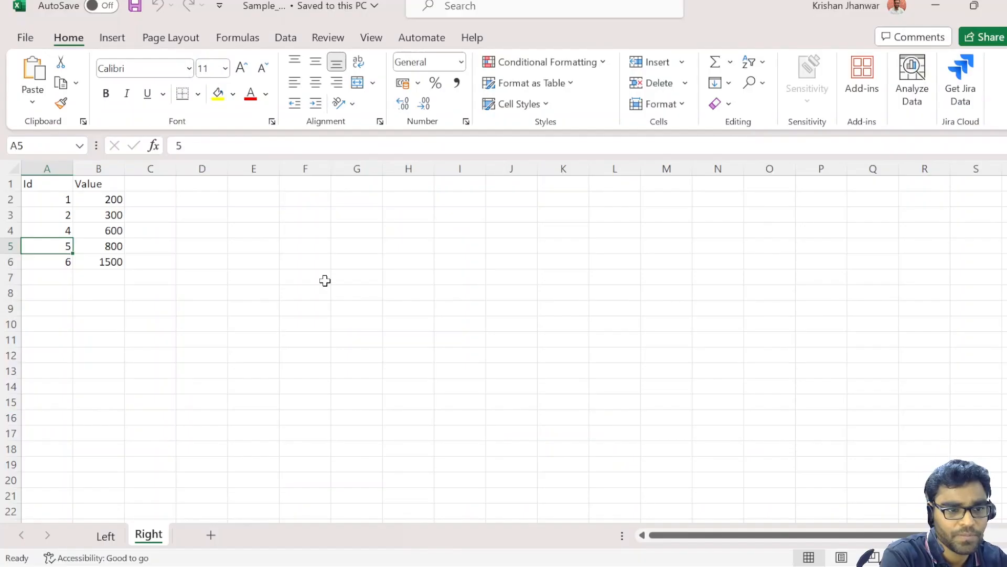
left_click(322, 279)
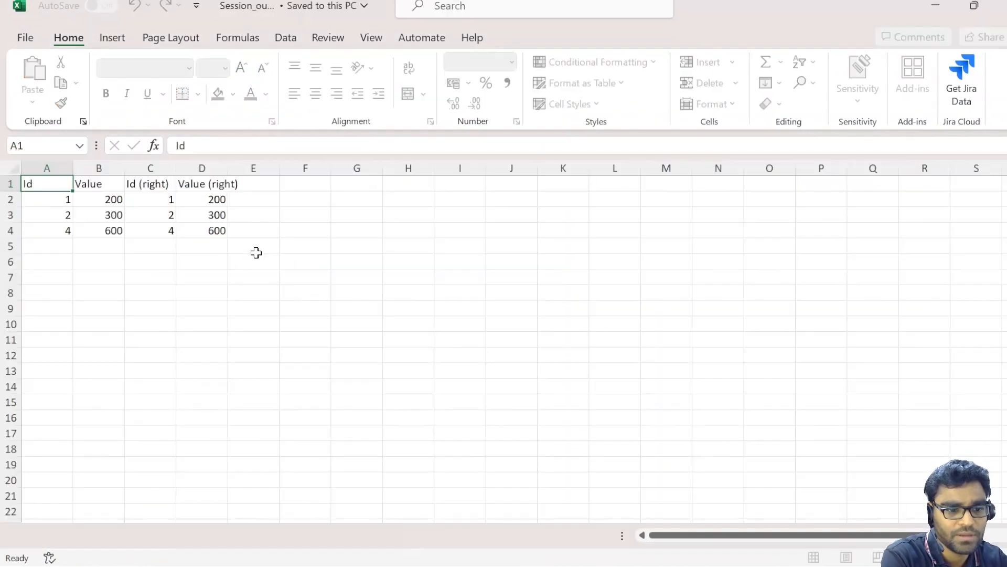
key("alt+Tab")
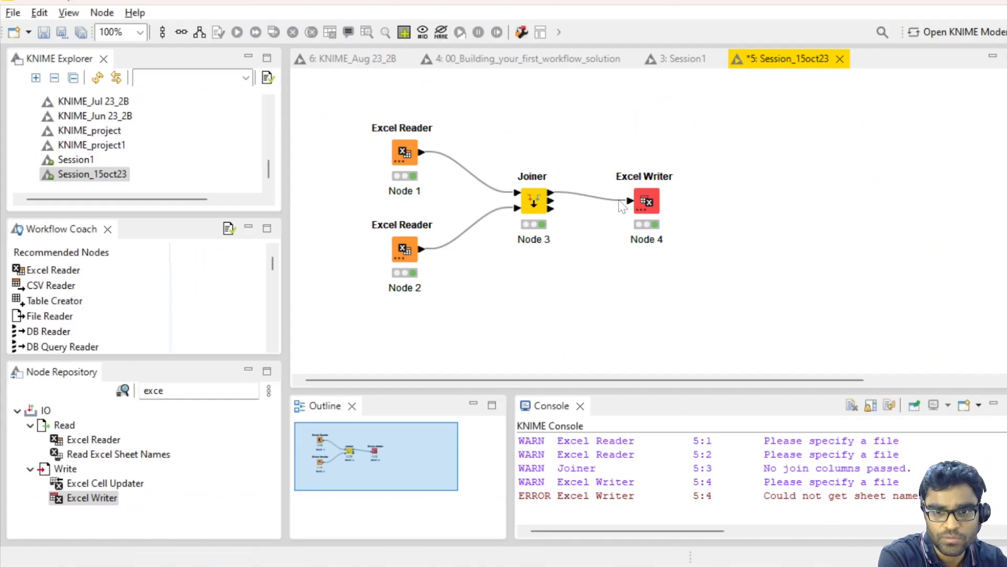
Step: Move the Excel Writer above and to the right of the Joiner, and add a copy of it below
left_click_drag(551, 201, 666, 137)
left_click(665, 297)
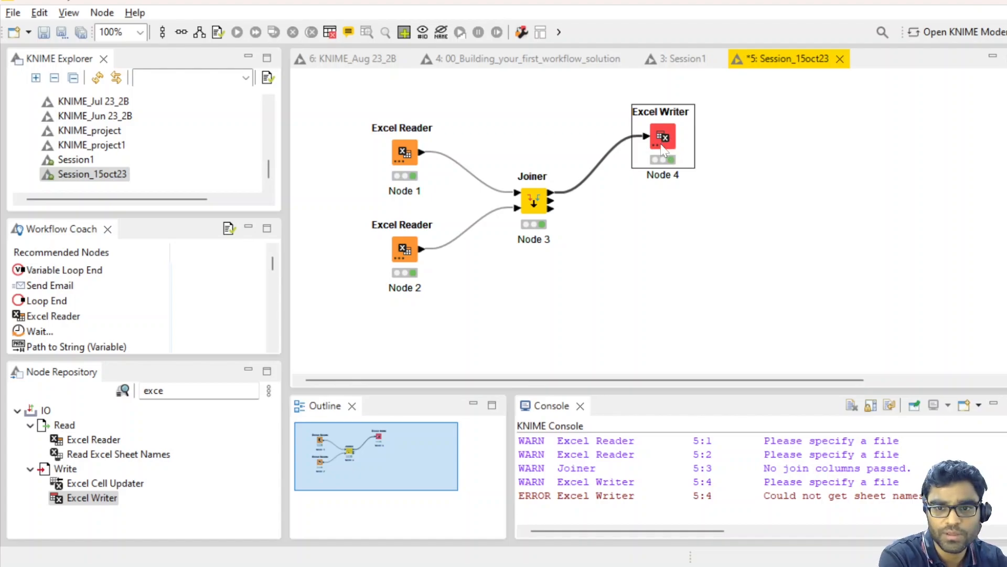
key("ctrl+c")
key("ctrl+v")
left_click(661, 144)
left_click(753, 236)
left_click_drag(760, 236, 673, 234)
left_click(563, 144)
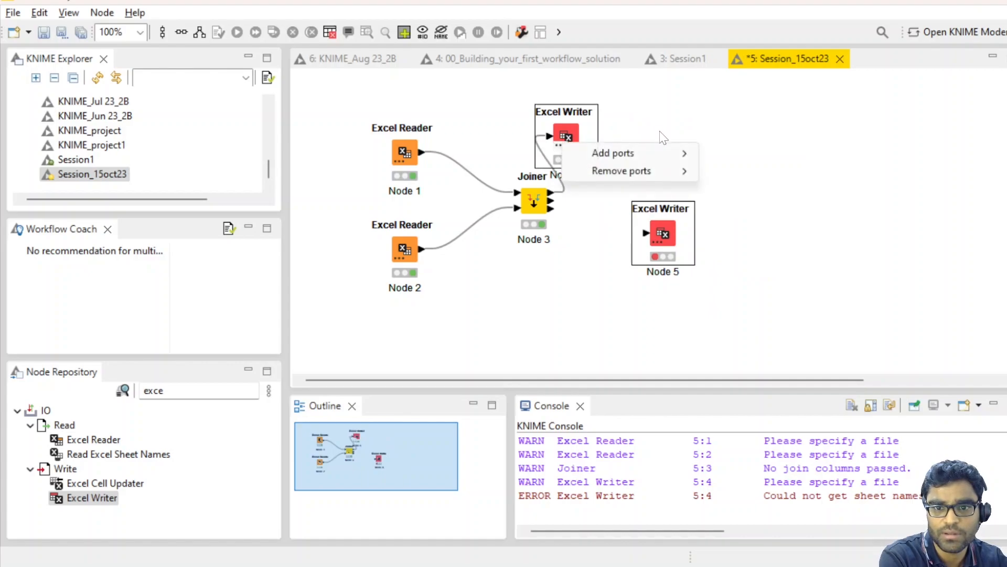
left_click_drag(581, 137, 694, 138)
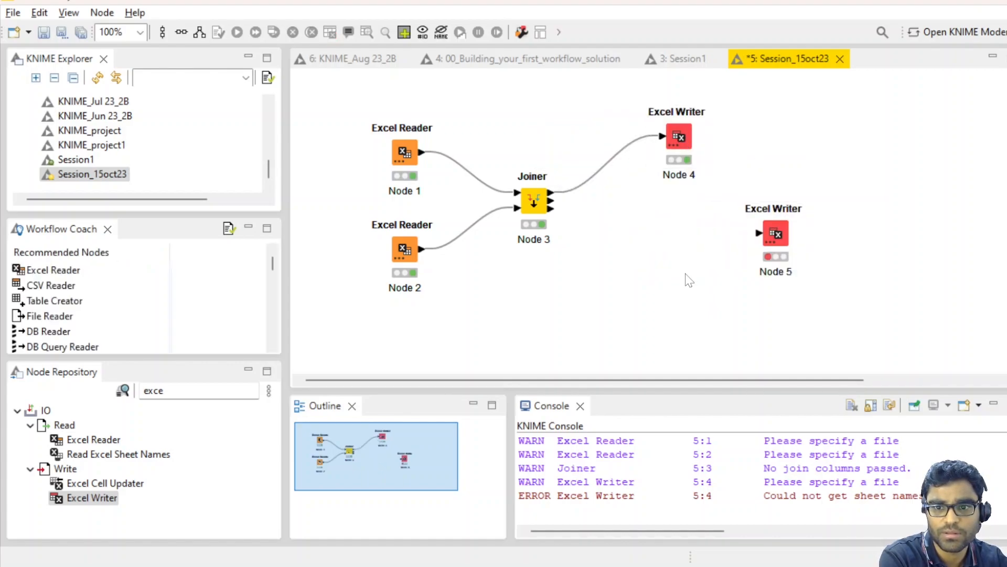
Step: Place the copied Excel Writer to the lower right of the Joiner and connect the Joiner's left unmatched rows output to it
left_click_drag(771, 231, 657, 247)
left_click_drag(551, 200, 651, 251)
left_click_drag(555, 200, 654, 249)
left_click(660, 256)
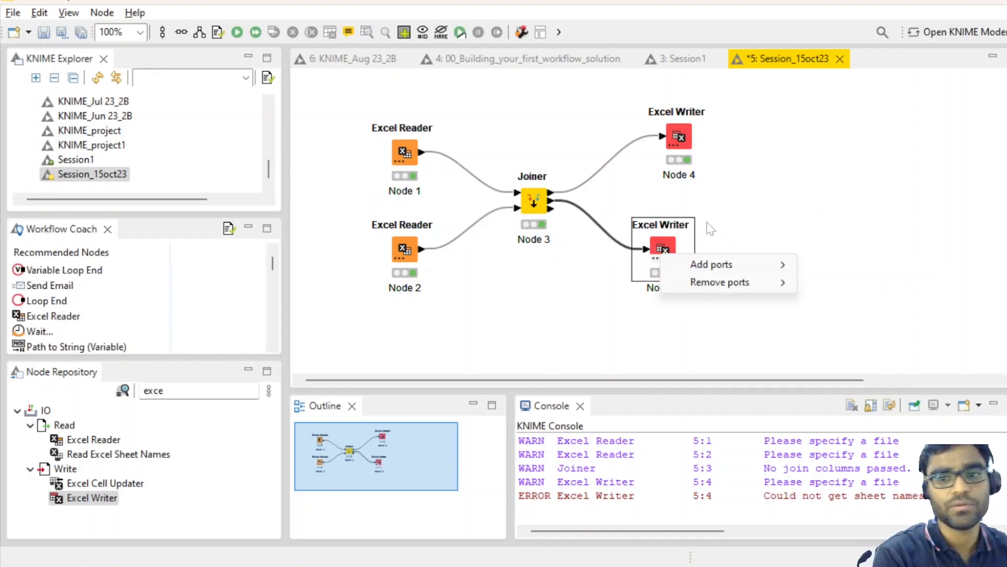
left_click(727, 213)
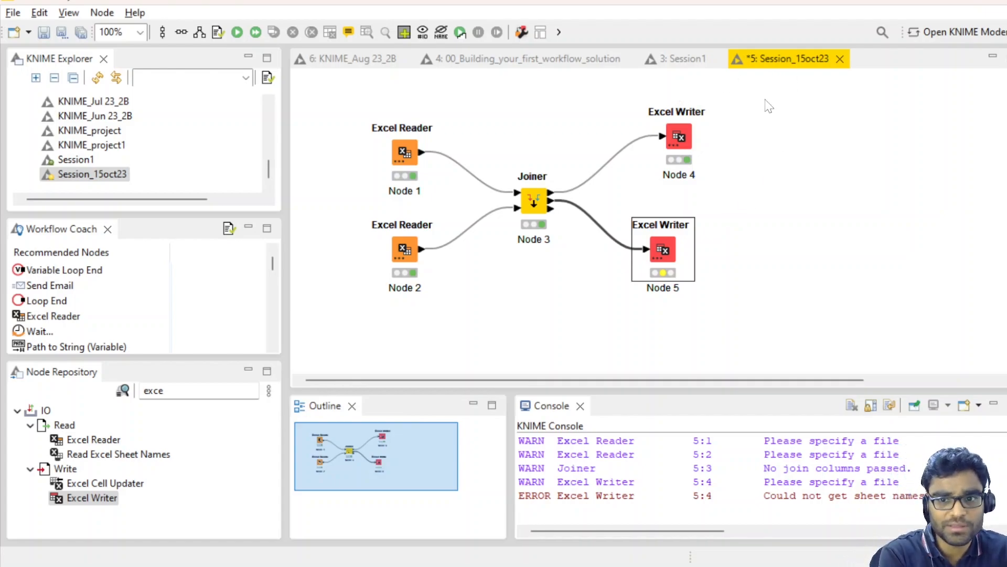
Step: Switch to the 00_Building_your_first_workflow_solution workflow and view the CSV Reader's file table
left_click(556, 63)
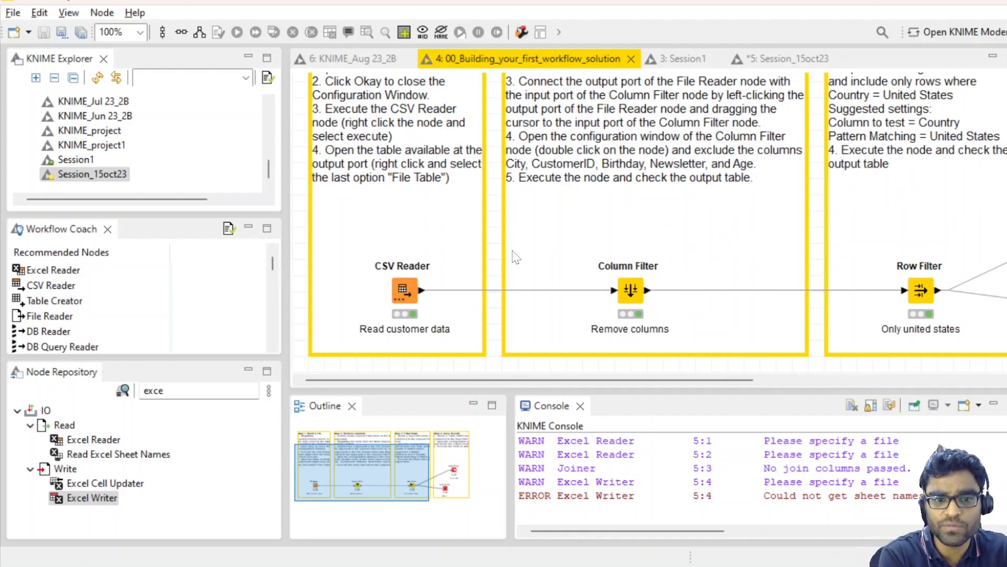
scroll(697, 270, "right", 6)
scroll(696, 271, "left", 6)
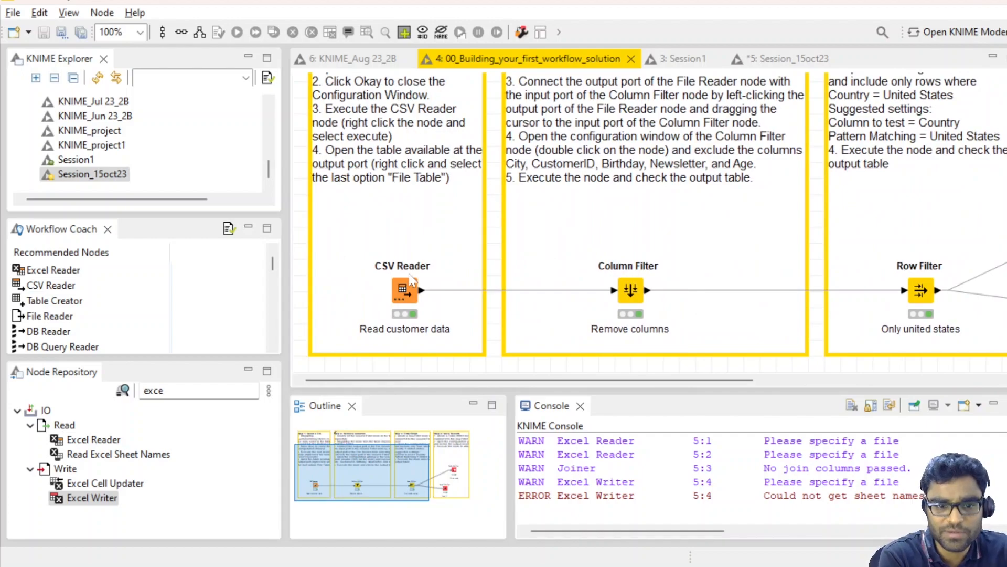
right_click(401, 286)
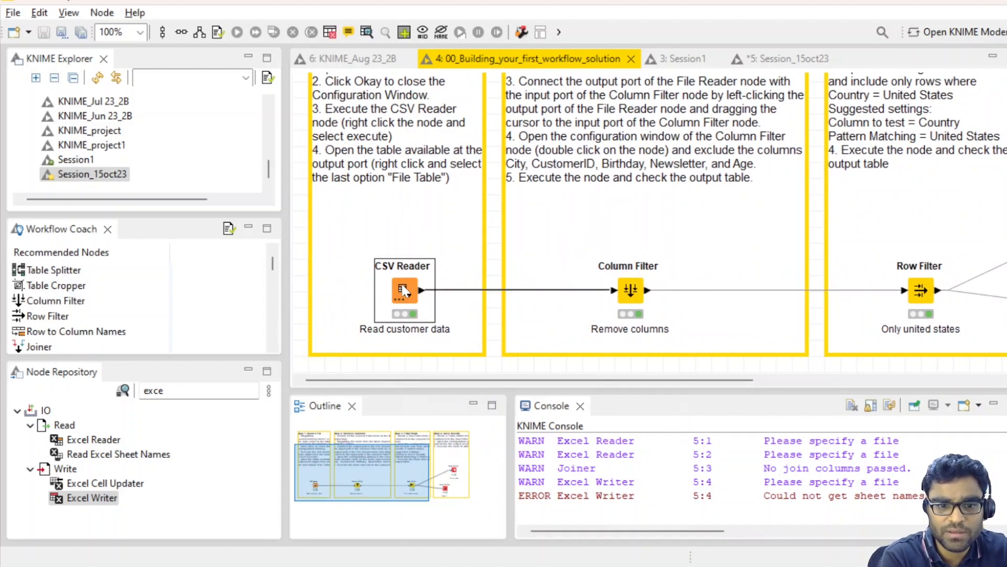
left_click(448, 555)
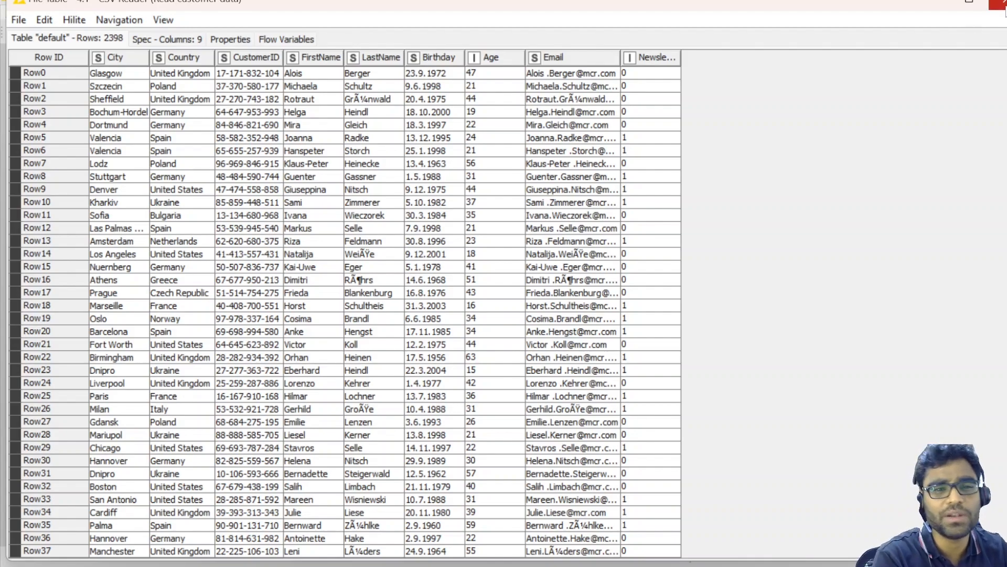
left_click(999, 6)
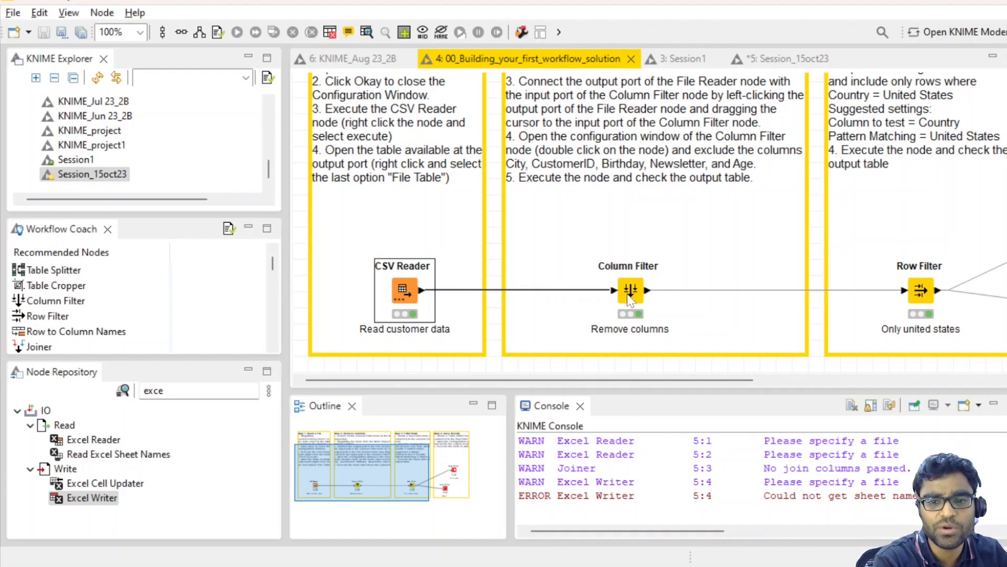
Step: Examine the CSV Reader's file table again, comparing its rows with the column specifications and value domains
right_click(404, 285)
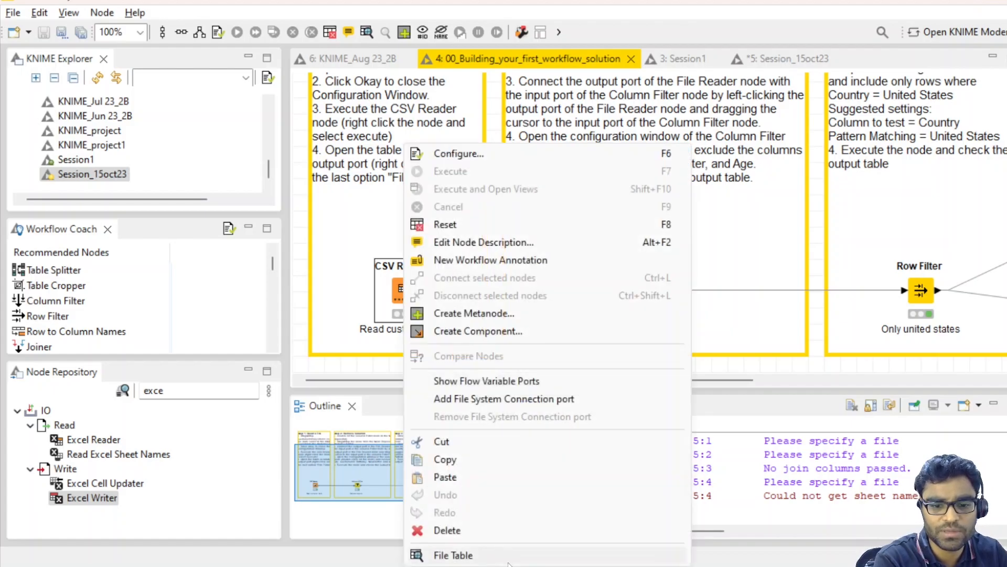
left_click(441, 553)
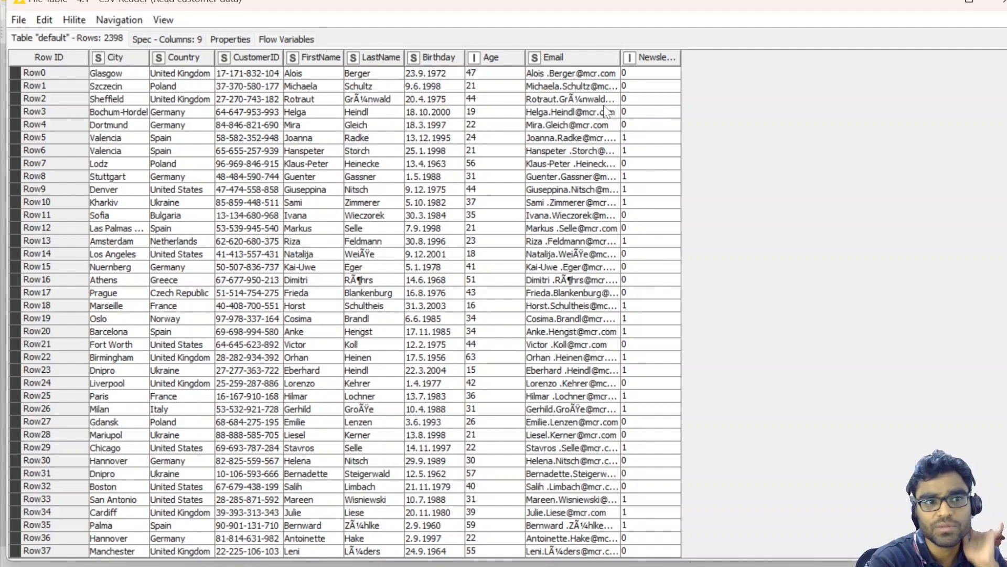
left_click(166, 42)
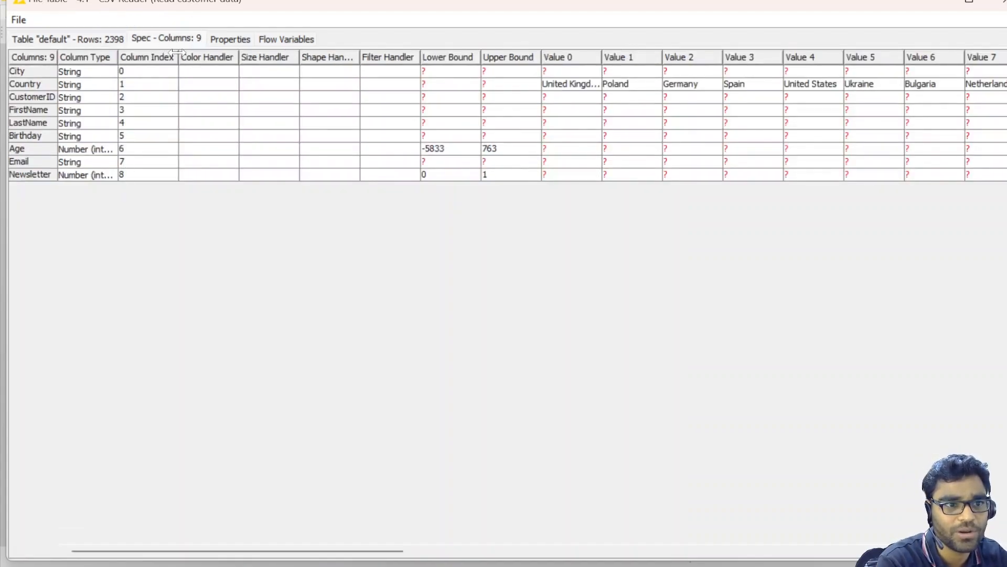
left_click(106, 43)
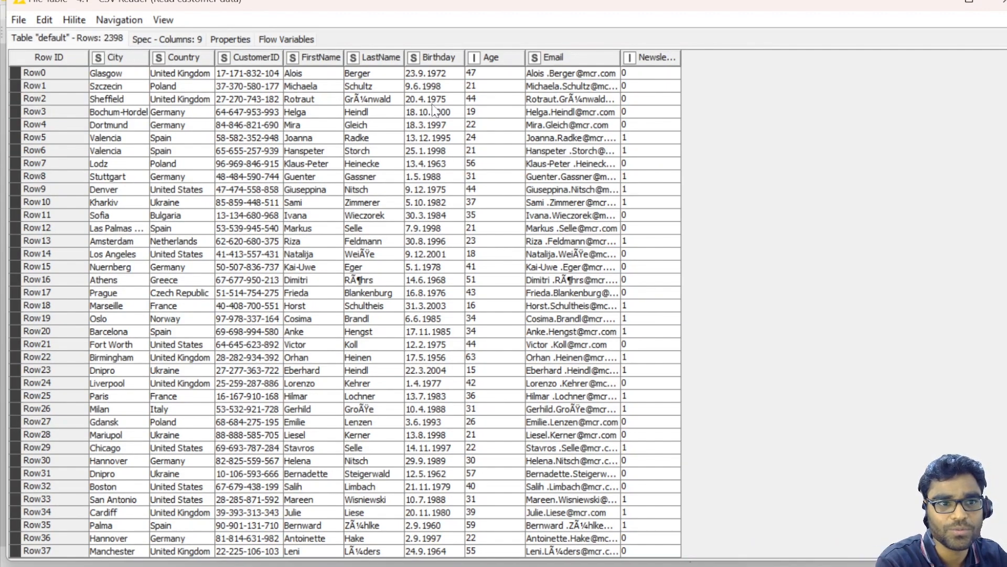
left_click(161, 42)
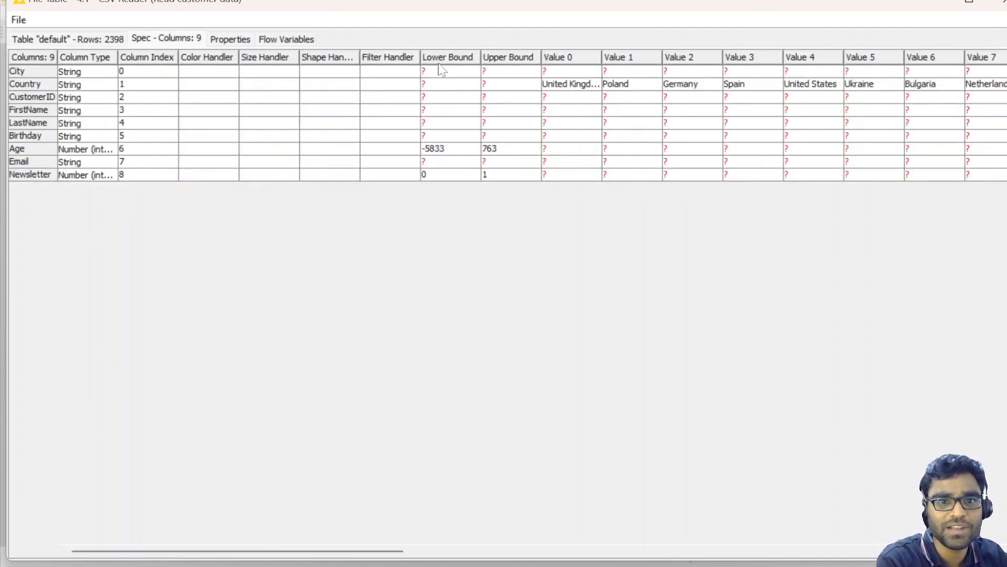
scroll(636, 157, "right", 10)
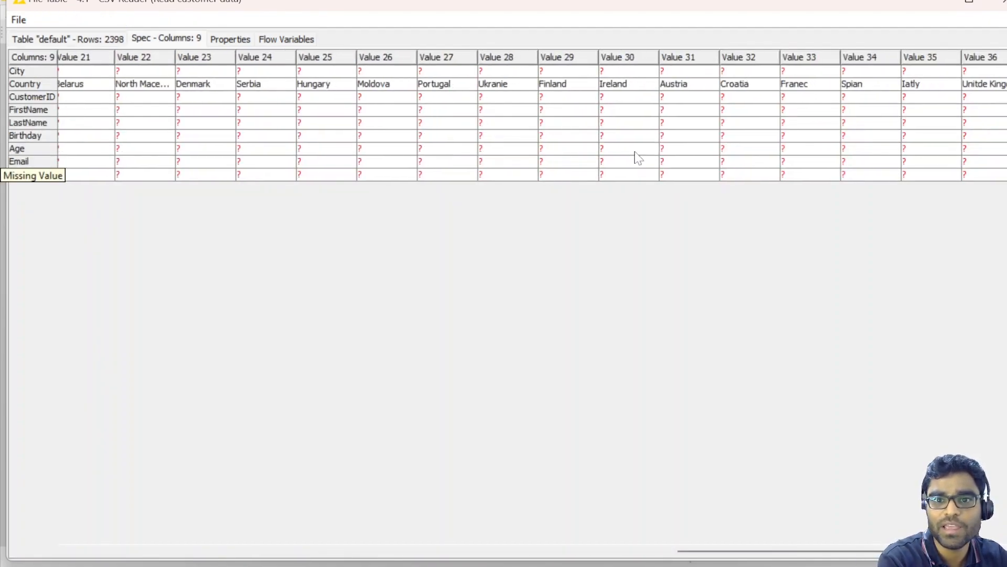
scroll(639, 157, "left", 10)
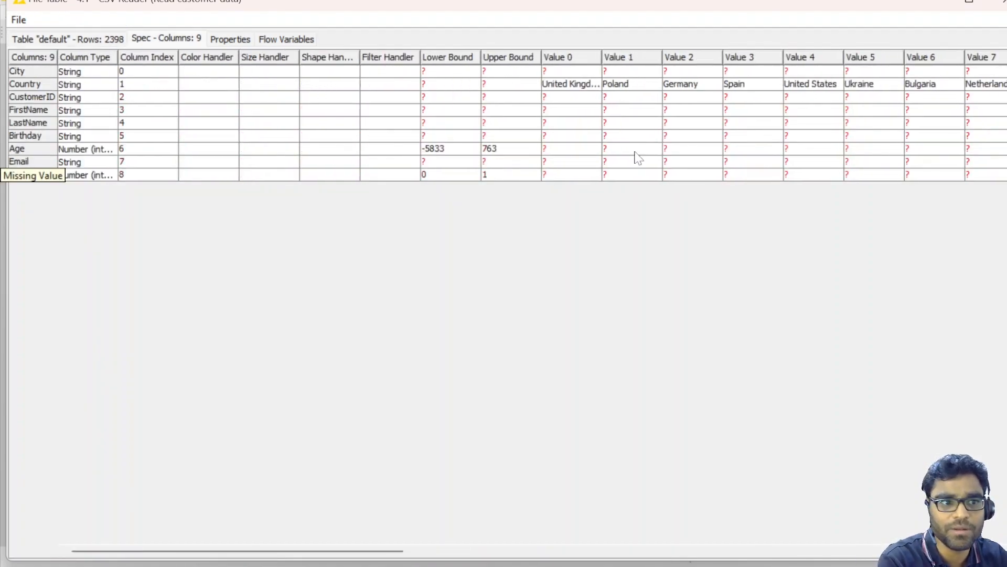
left_click(83, 42)
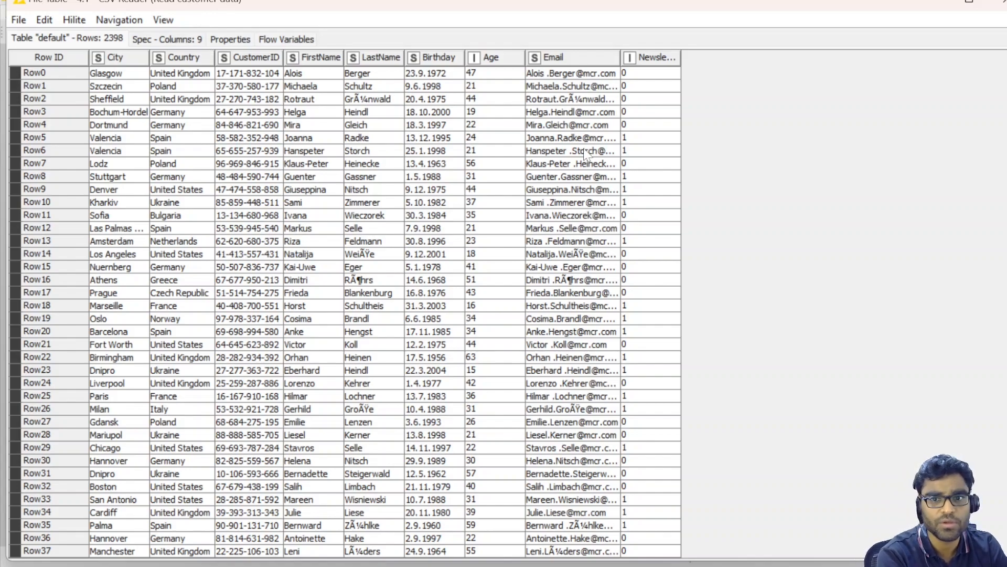
left_click(1000, 2)
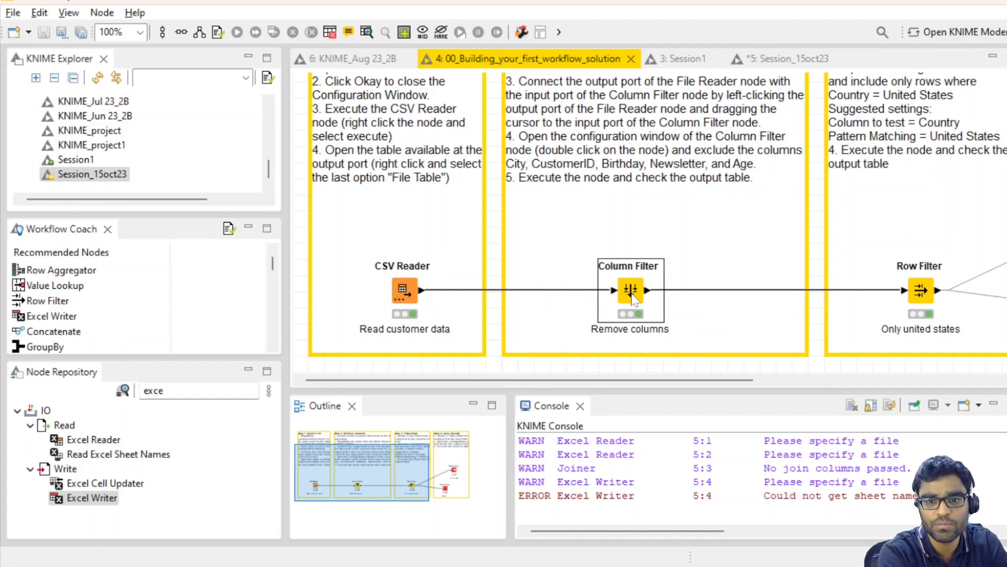
Step: Apply the Column Filter's configuration that excludes City, CustomerID, Birthday and Newsletter, and execute the node
right_click(632, 296)
left_click(707, 175)
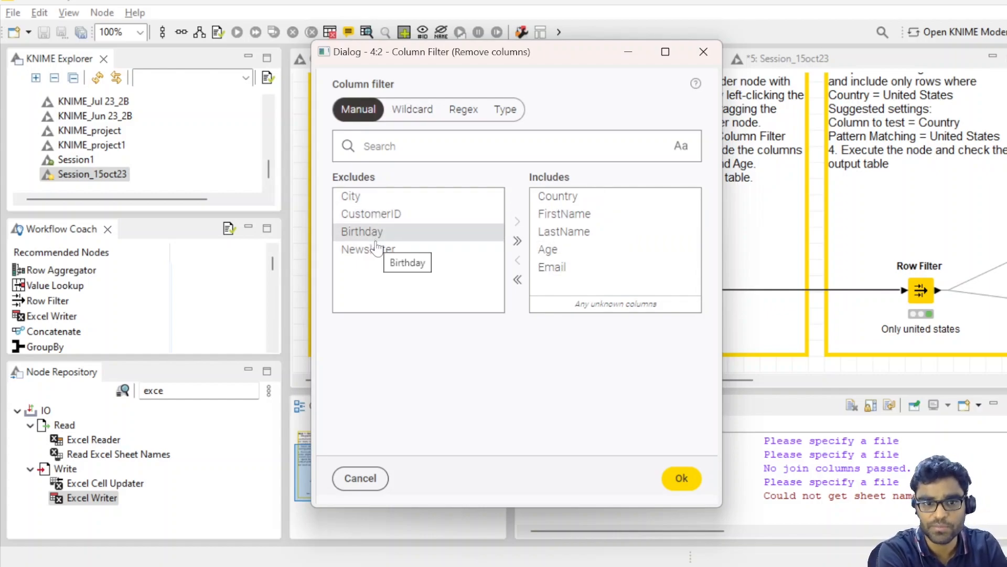
left_click(677, 478)
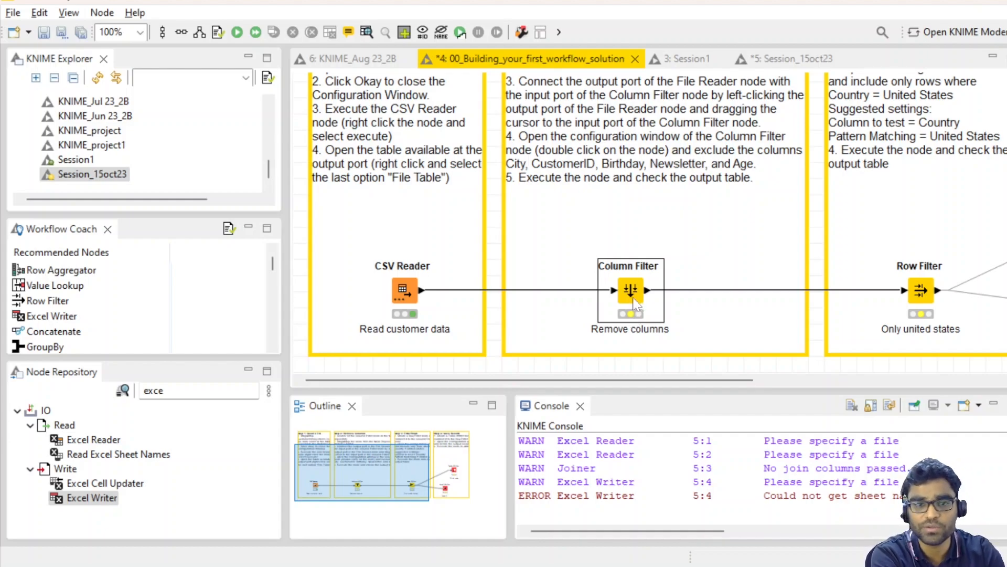
left_click(232, 31)
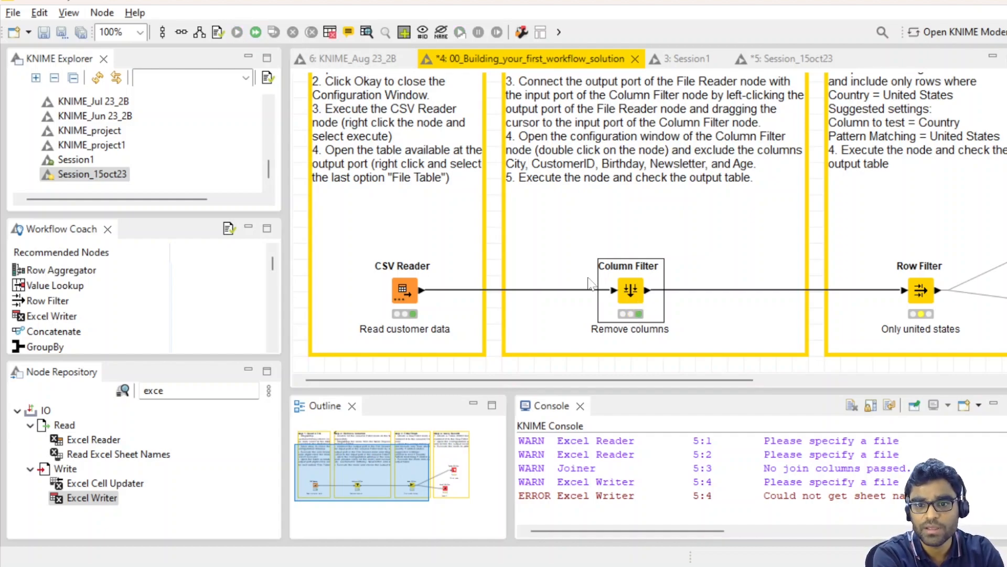
Step: View the Column Filter's filtered output table and check which columns and rows it passes on
right_click(630, 290)
left_click(699, 554)
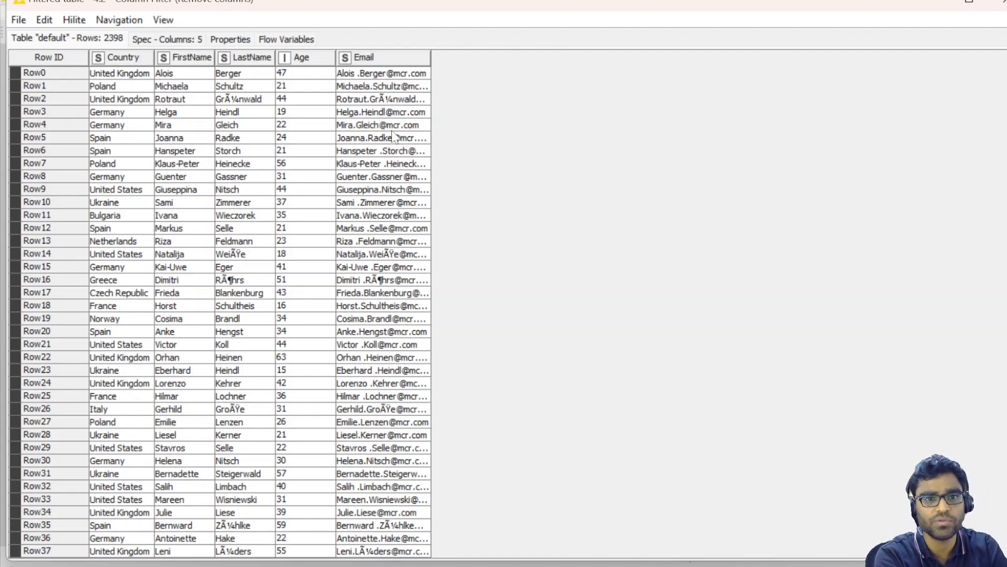
left_click(998, 4)
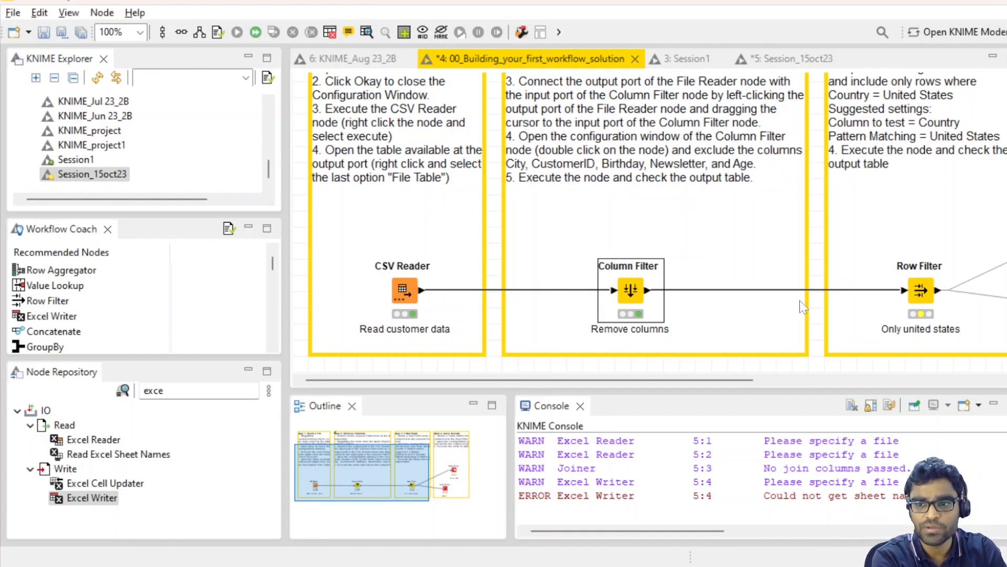
scroll(798, 299, "right", 4)
left_click(784, 296)
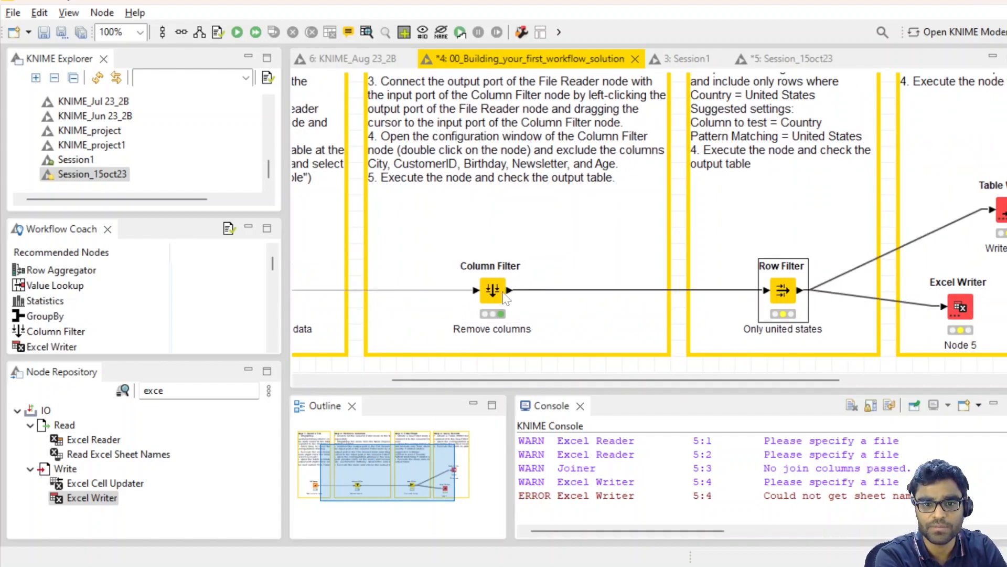
left_click(498, 297)
right_click(499, 296)
left_click(555, 558)
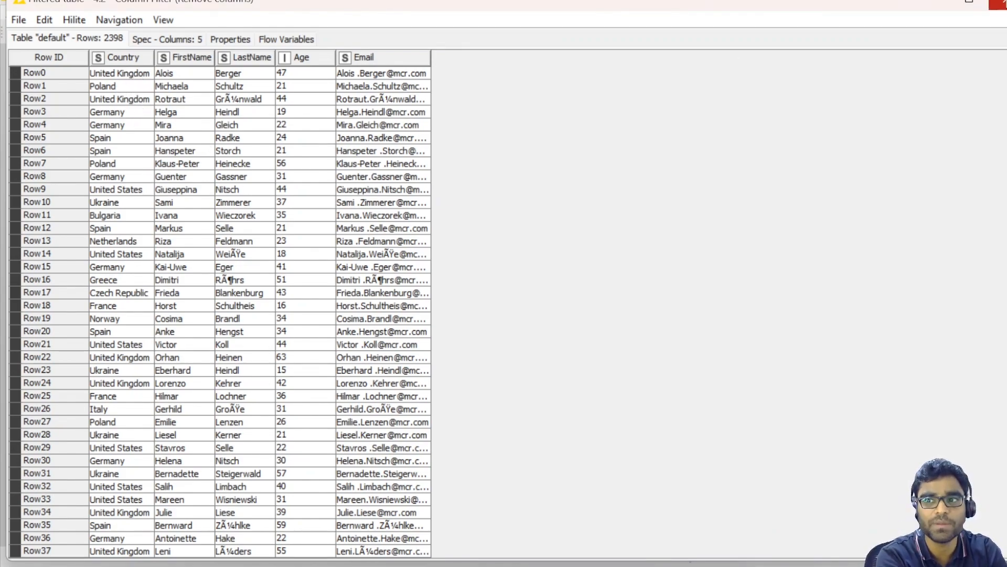
left_click(998, 4)
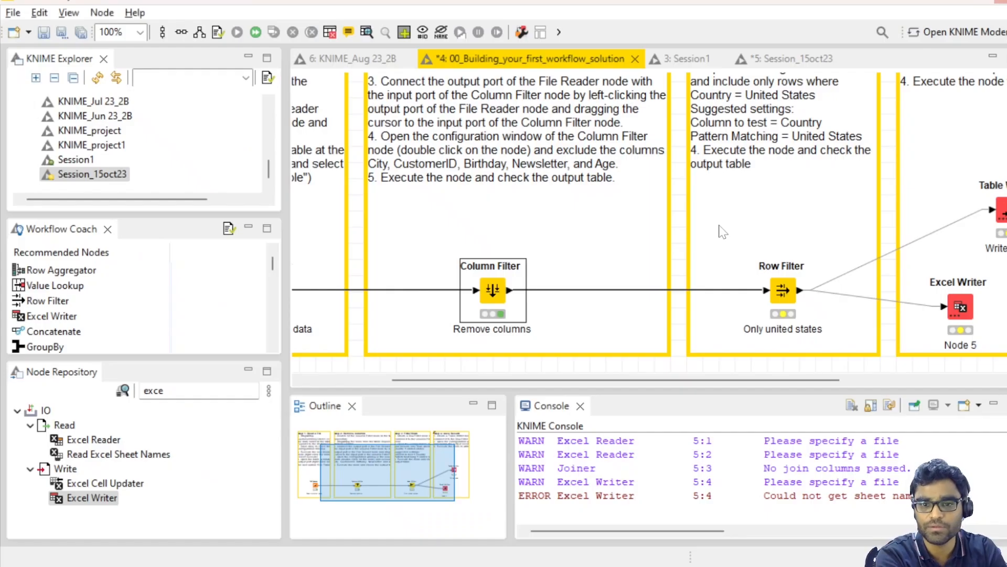
Step: Apply the Row Filter's configuration that includes rows whose Country matches United States, and execute the node
right_click(782, 289)
left_click(795, 189)
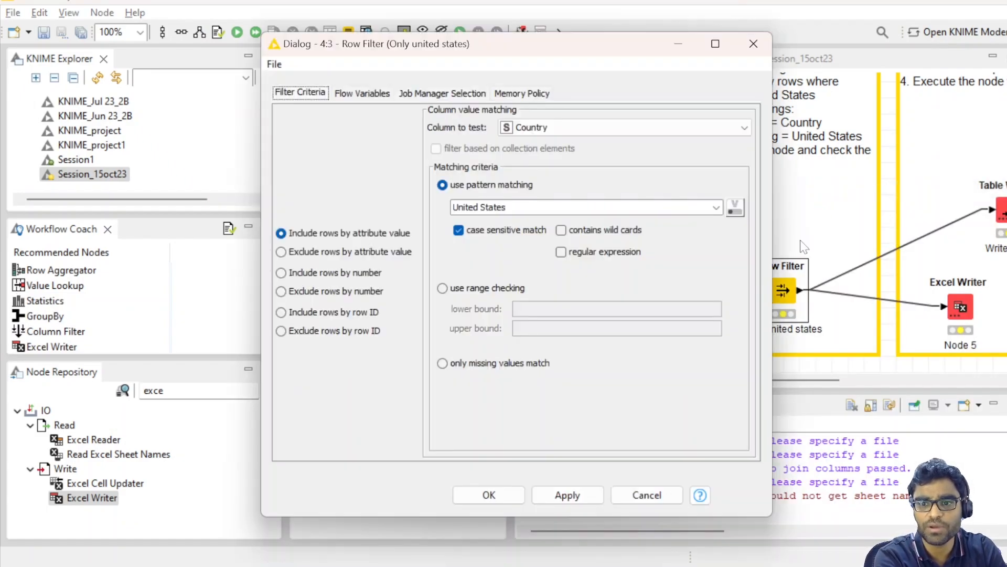
left_click(561, 124)
left_click(560, 124)
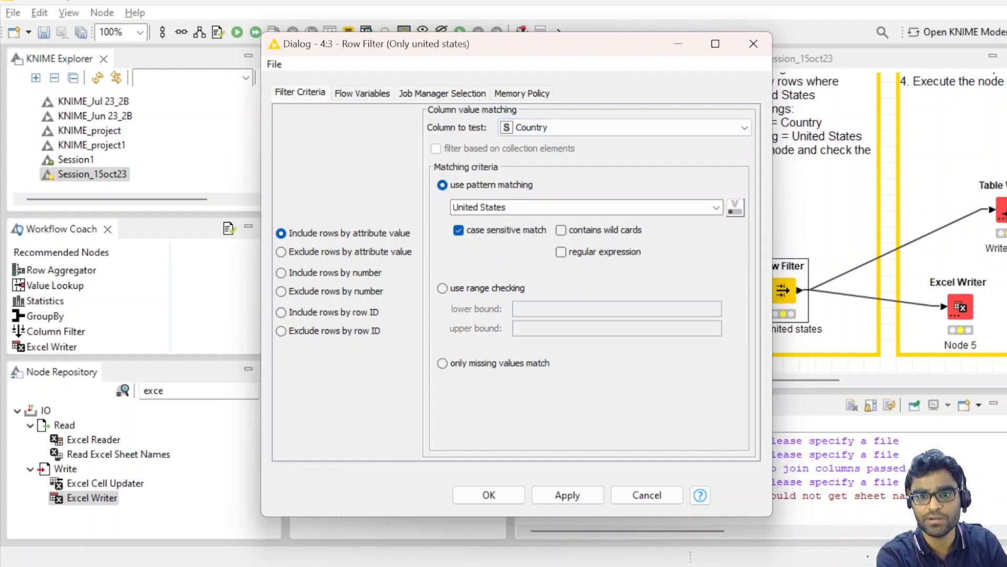
left_click(489, 495)
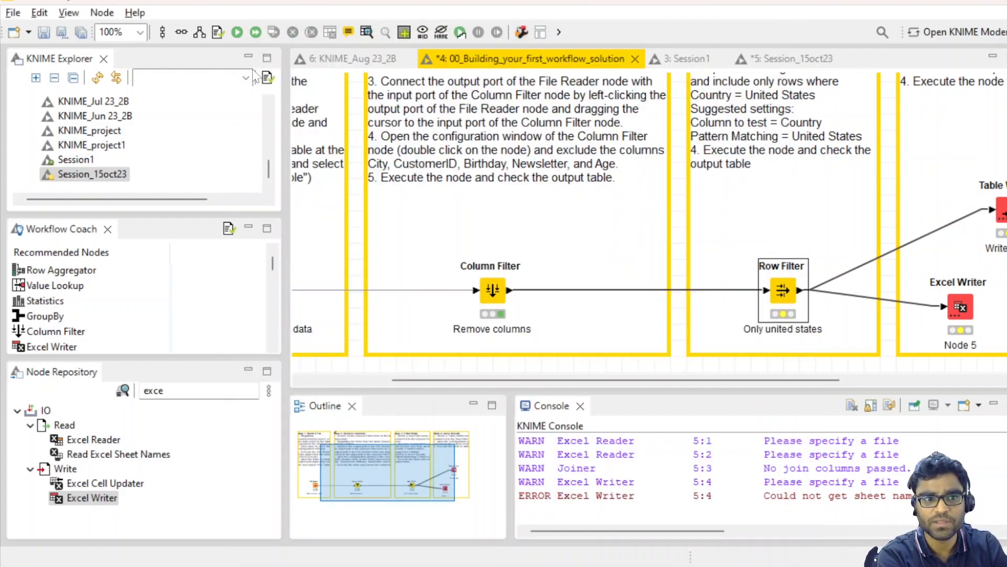
left_click(237, 32)
Step: Examine the Row Filter's filtered table and the Table Writer and Excel Writer nodes that it feeds
scroll(774, 288, "right", 5)
right_click(531, 298)
left_click(551, 553)
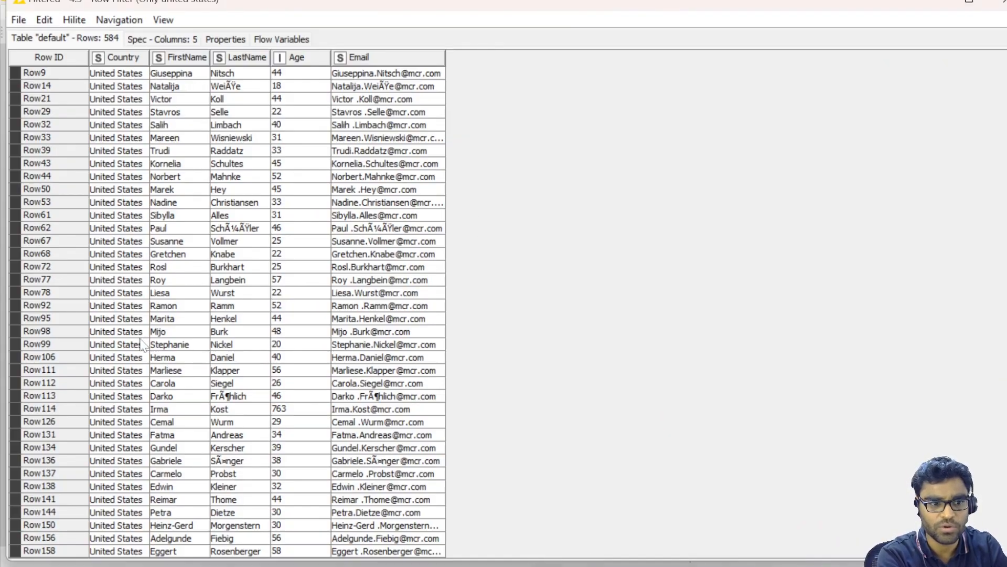
scroll(142, 344, "down", 20)
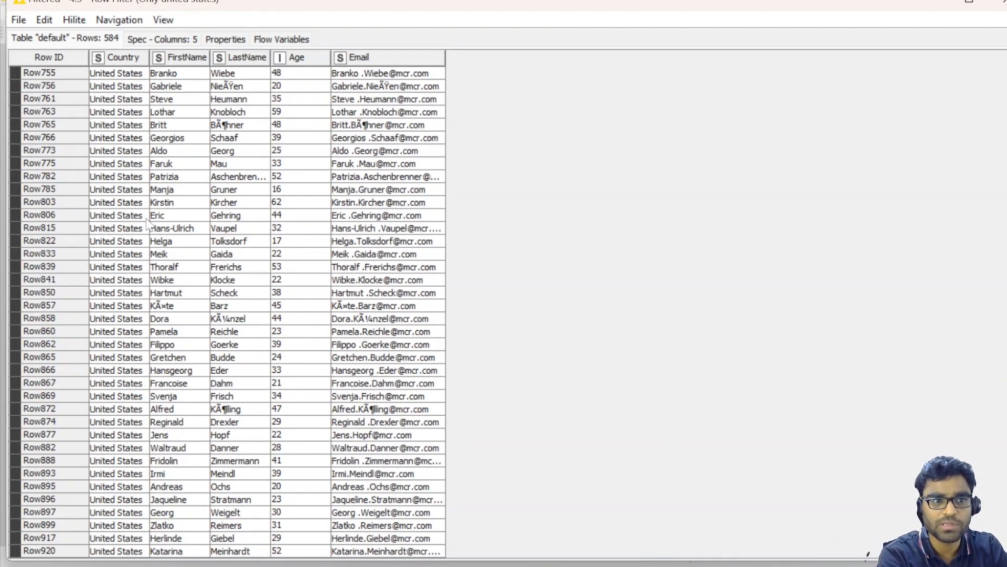
left_click(999, 4)
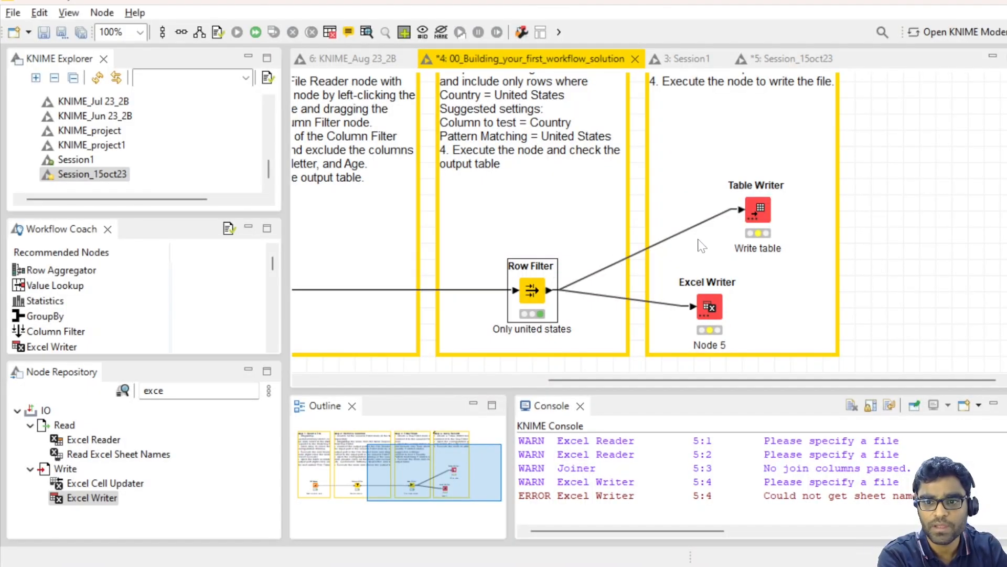
left_click(759, 212)
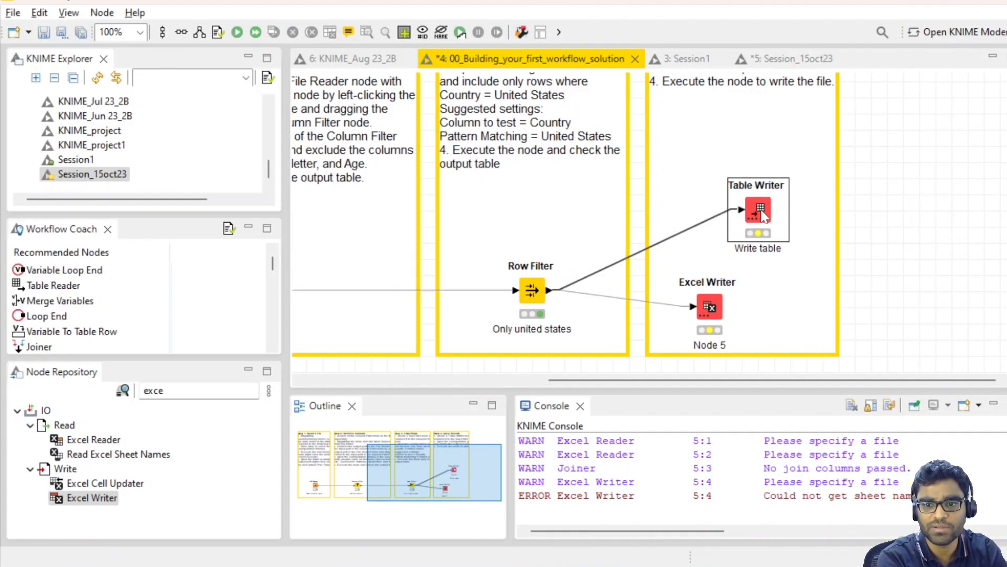
left_click(710, 302)
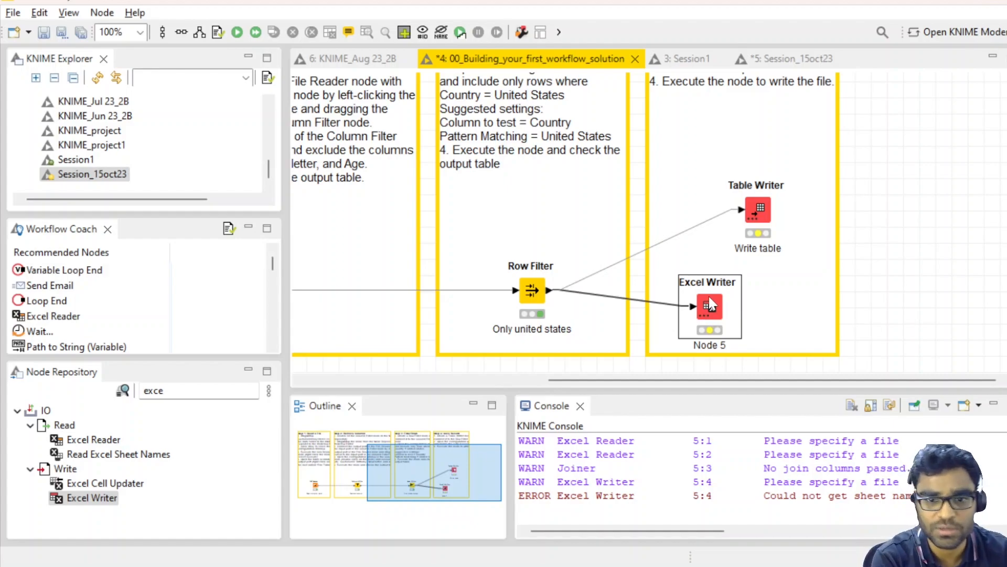
scroll(664, 286, "left", 7)
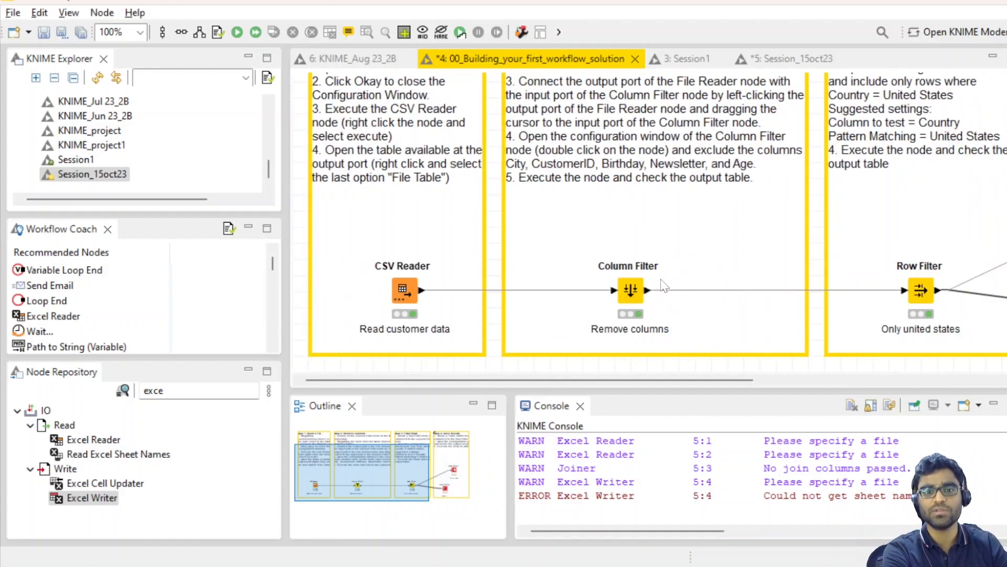
Step: Switch to the KNIME_Aug 23_2B workflow and examine its node chain from the file readers through the Joiner to the Excel Sheet Appenders
left_click(366, 59)
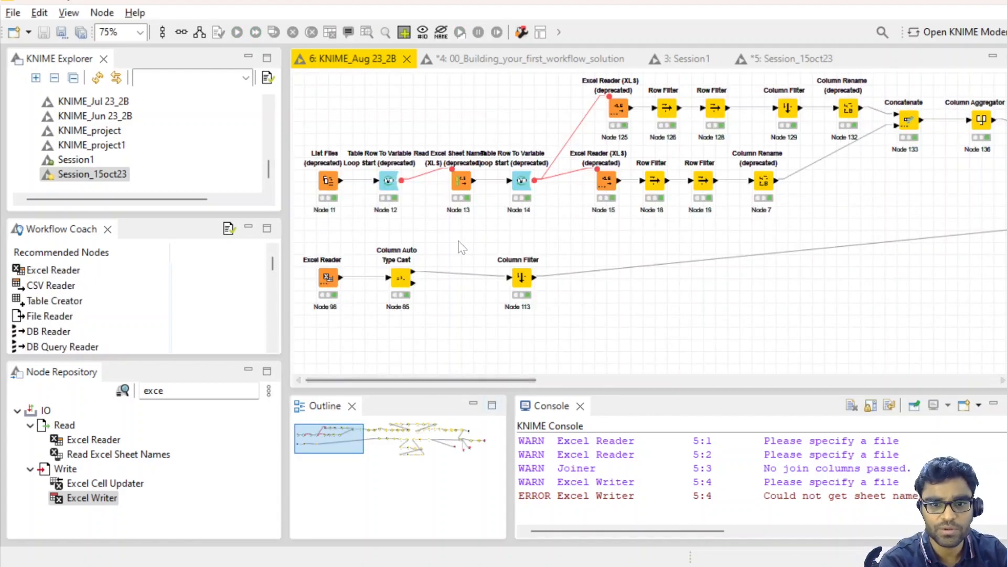
scroll(468, 247, "up", 3)
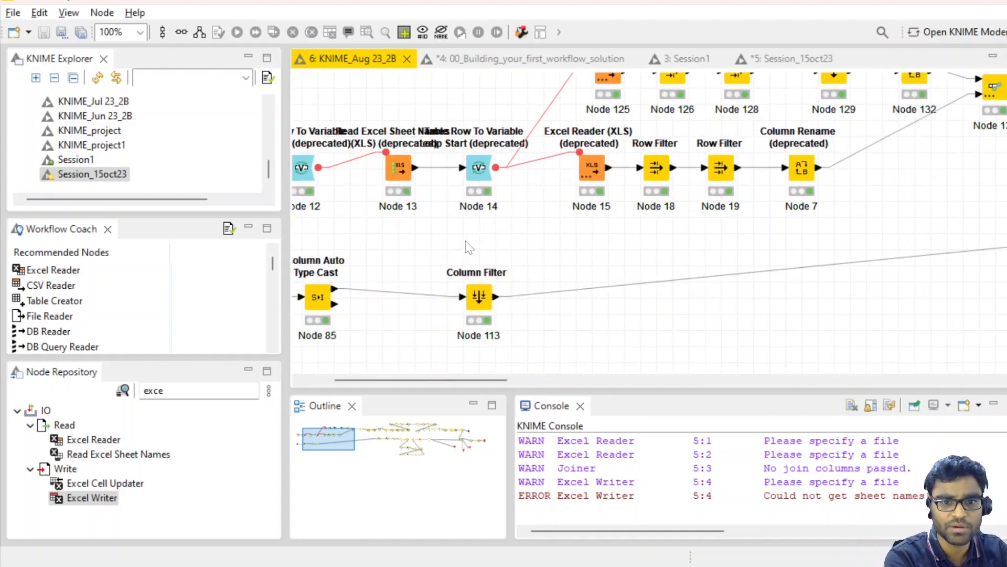
scroll(469, 247, "up", 1)
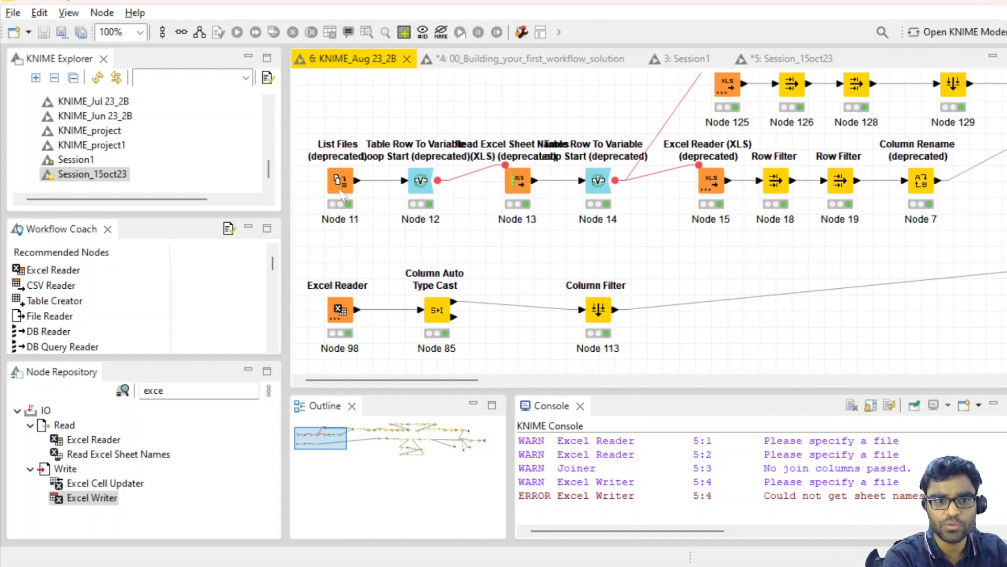
scroll(588, 225, "right", 5)
scroll(588, 224, "up", 3)
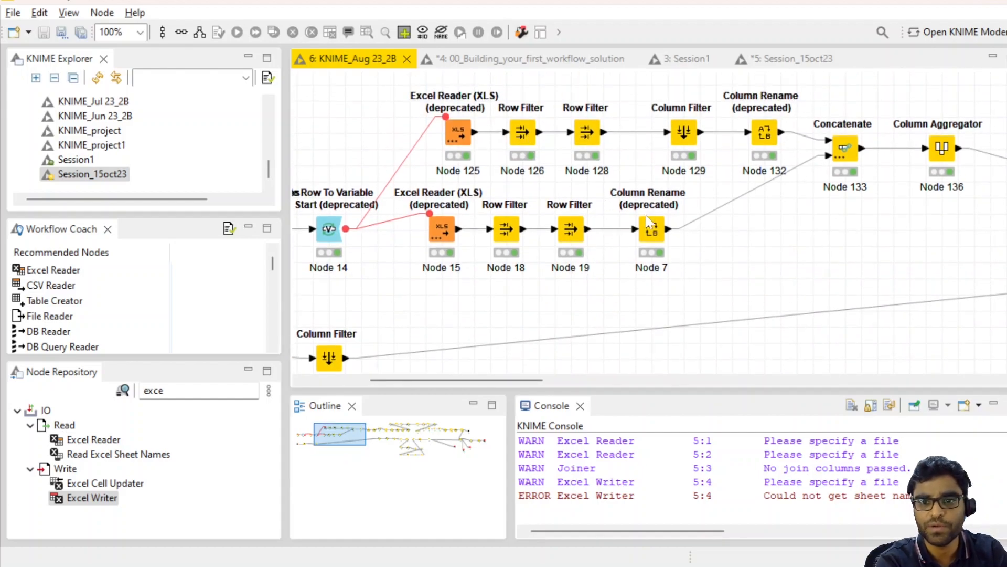
scroll(784, 255, "right", 3)
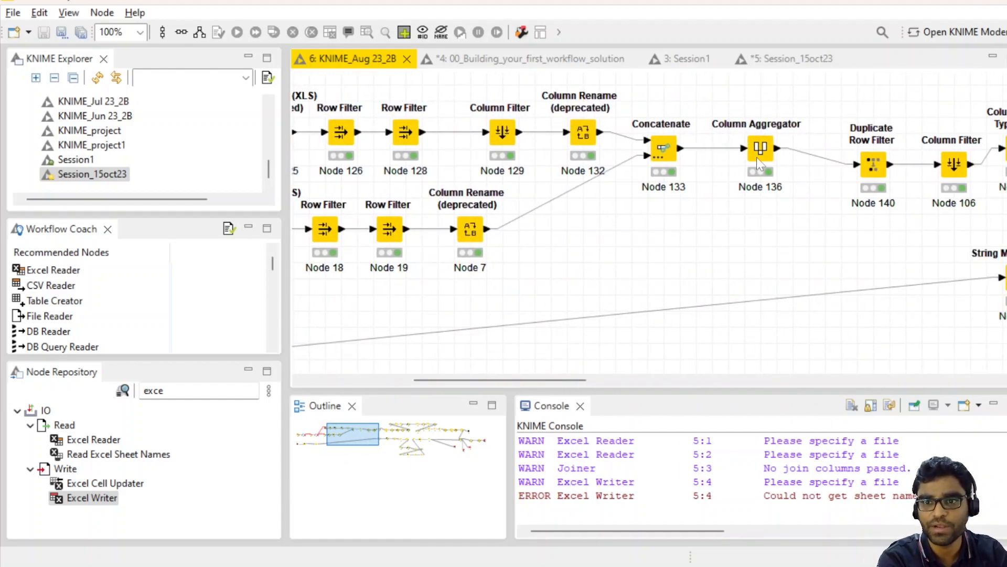
scroll(794, 223, "right", 4)
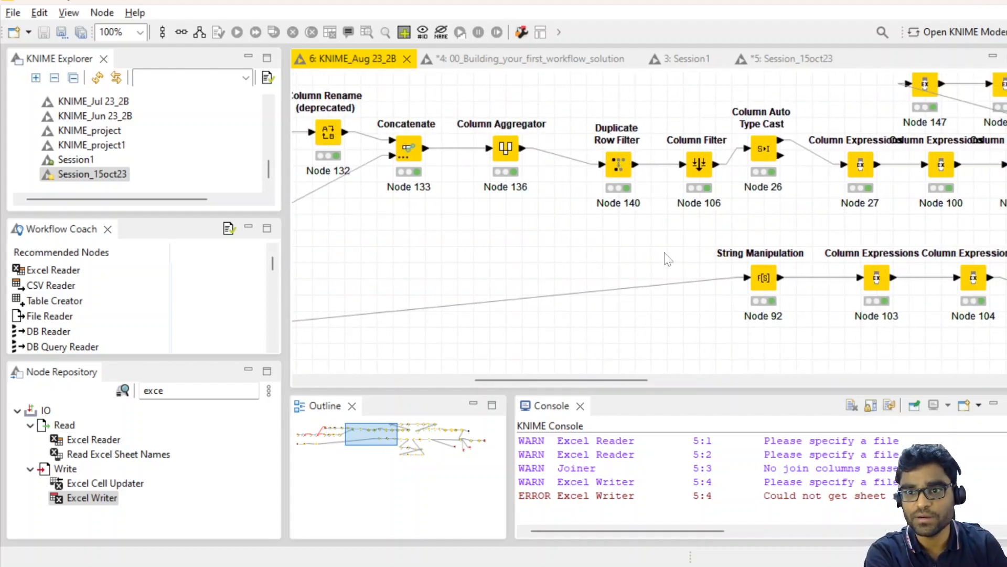
scroll(618, 162, "right", 5)
scroll(733, 180, "up", 1)
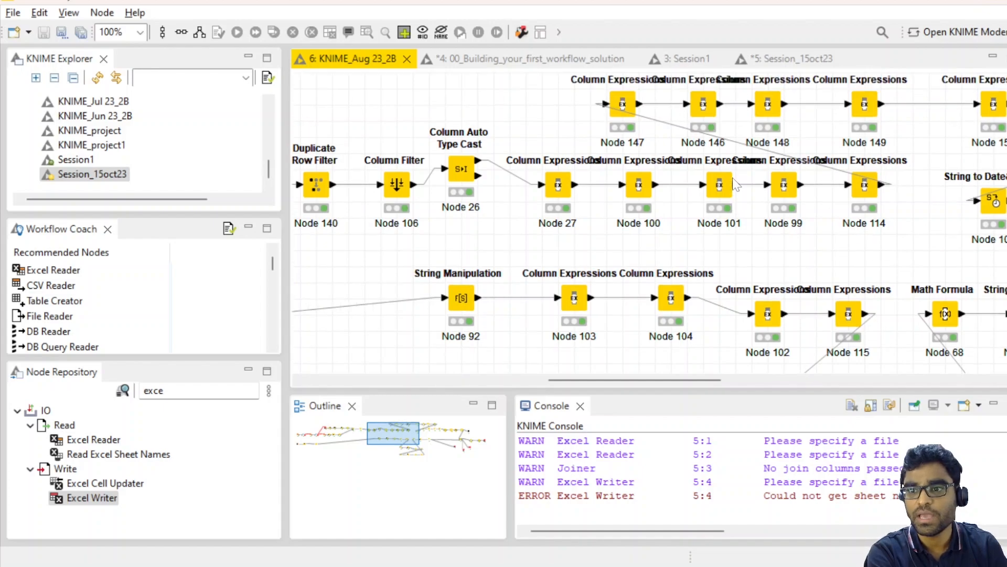
scroll(734, 180, "right", 6)
scroll(734, 180, "down", 1)
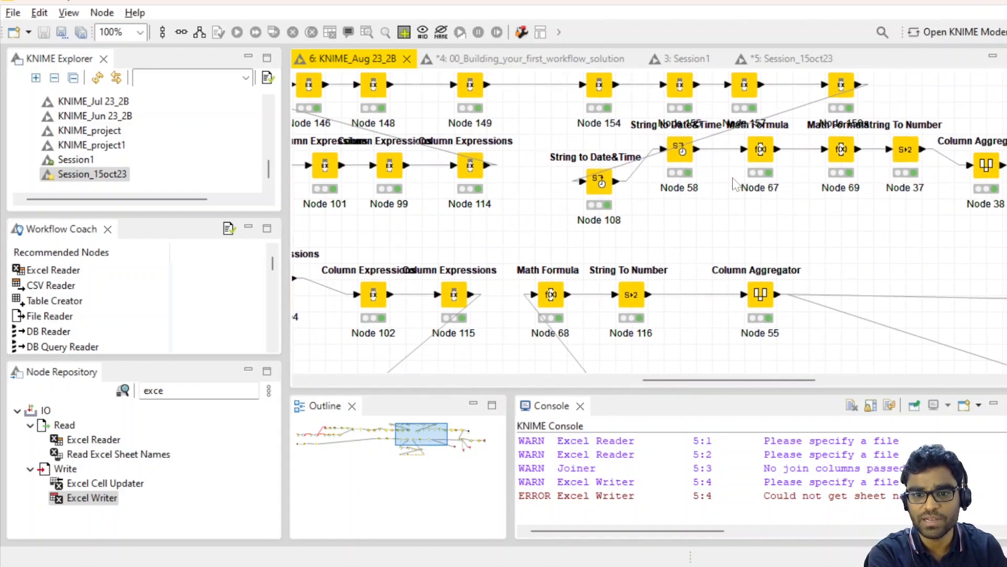
scroll(722, 306, "right", 9)
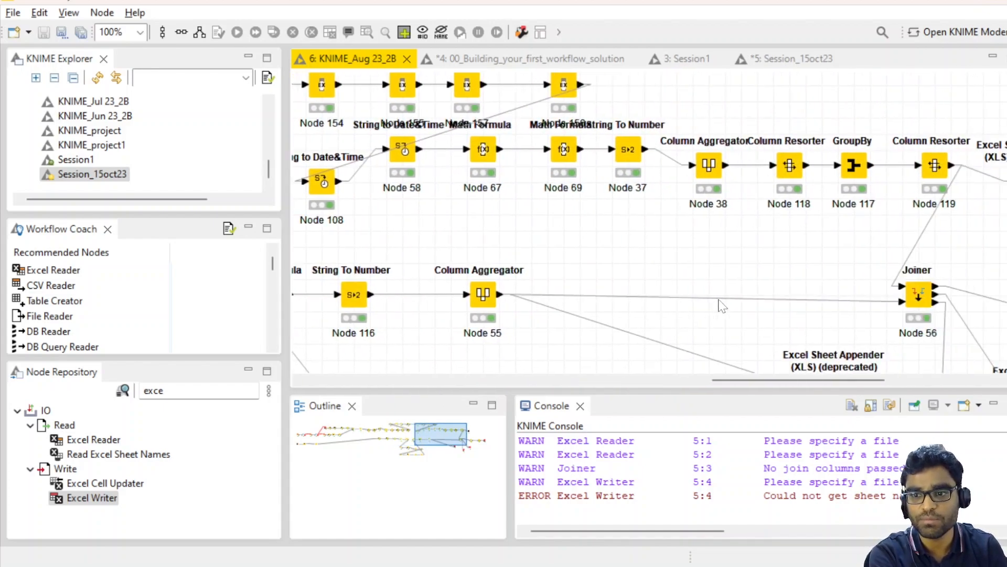
scroll(723, 306, "down", 1)
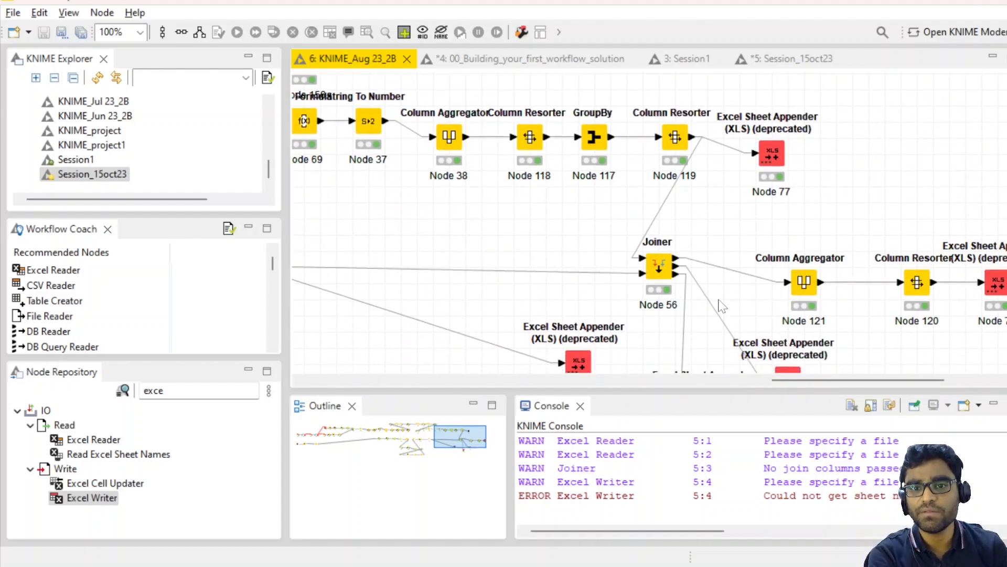
scroll(682, 281, "down", 1)
scroll(682, 280, "down", 5)
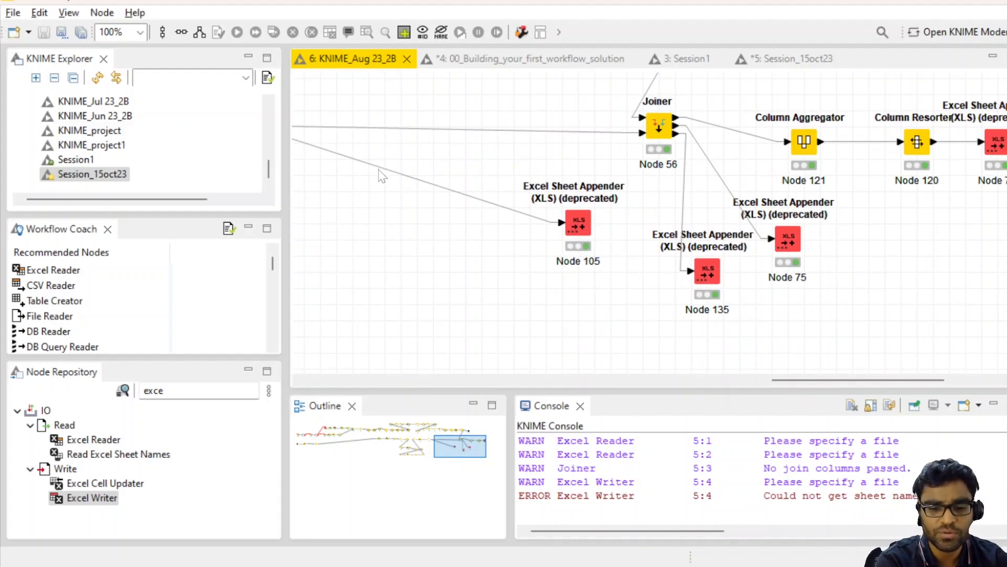
scroll(580, 210, "left", 5)
Step: Open the Finding Association Rules for Market Basket Analysis workflow from the Retail example workflows and agree to search for its missing extension
left_click(682, 58)
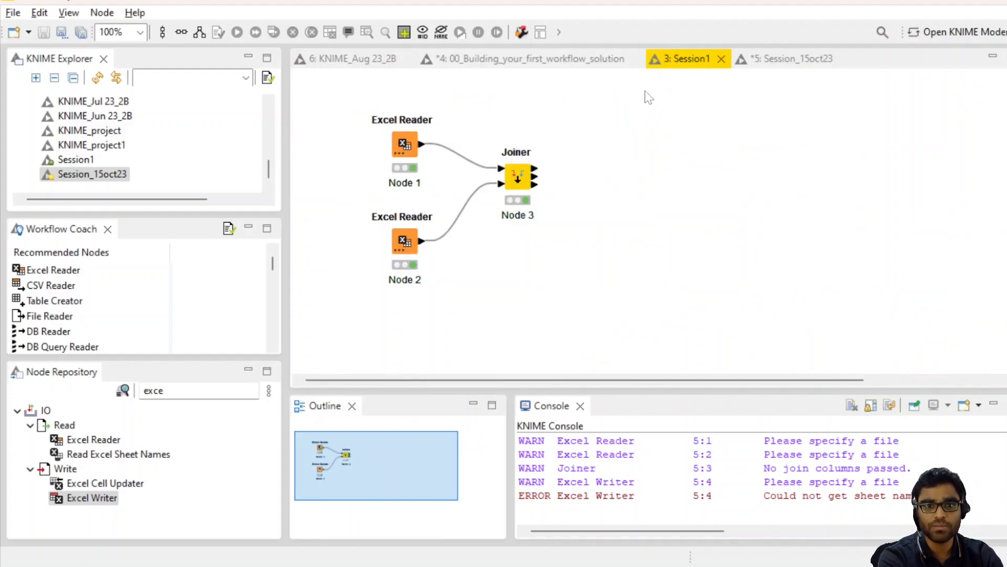
left_click_drag(268, 169, 268, 125)
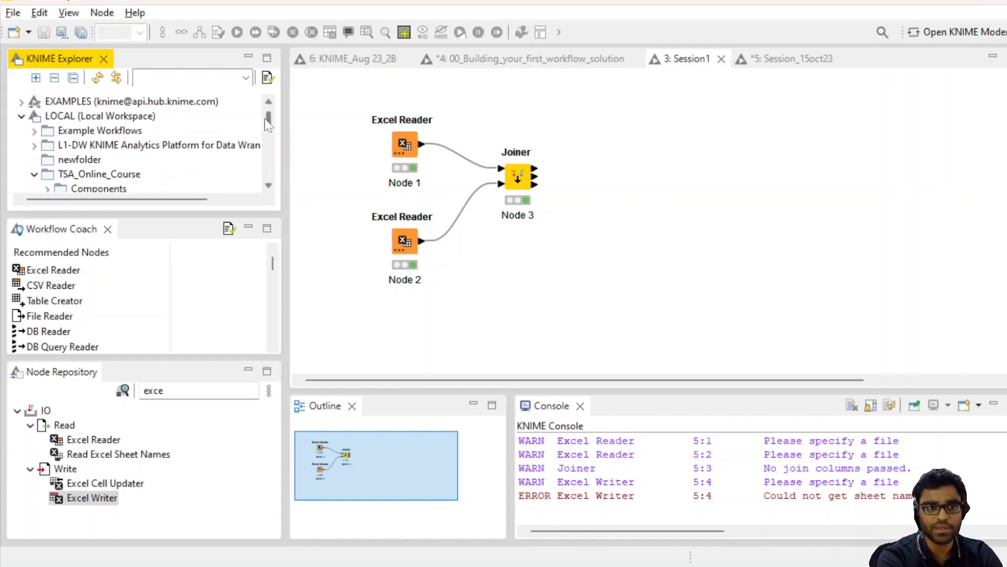
left_click(34, 130)
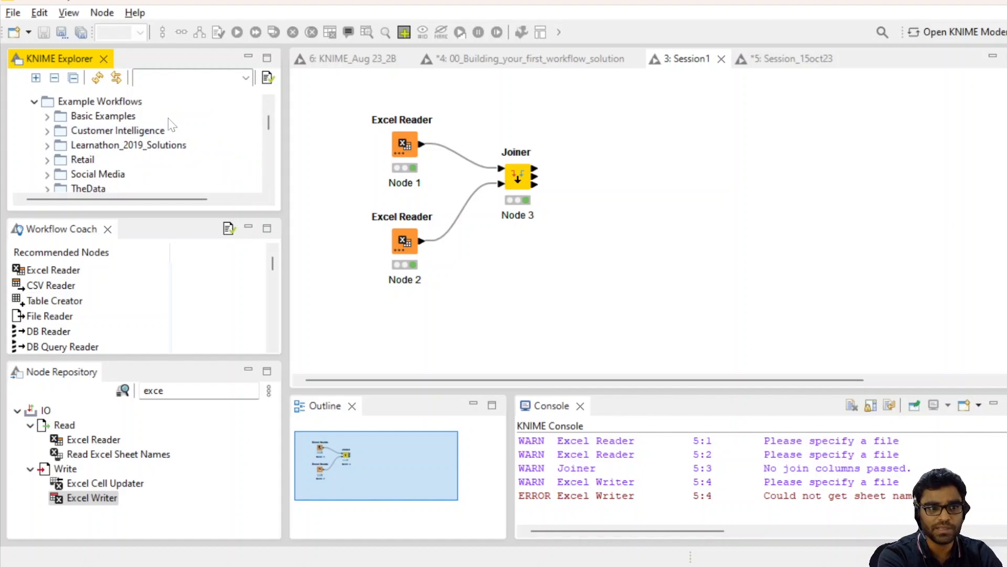
double_click(62, 158)
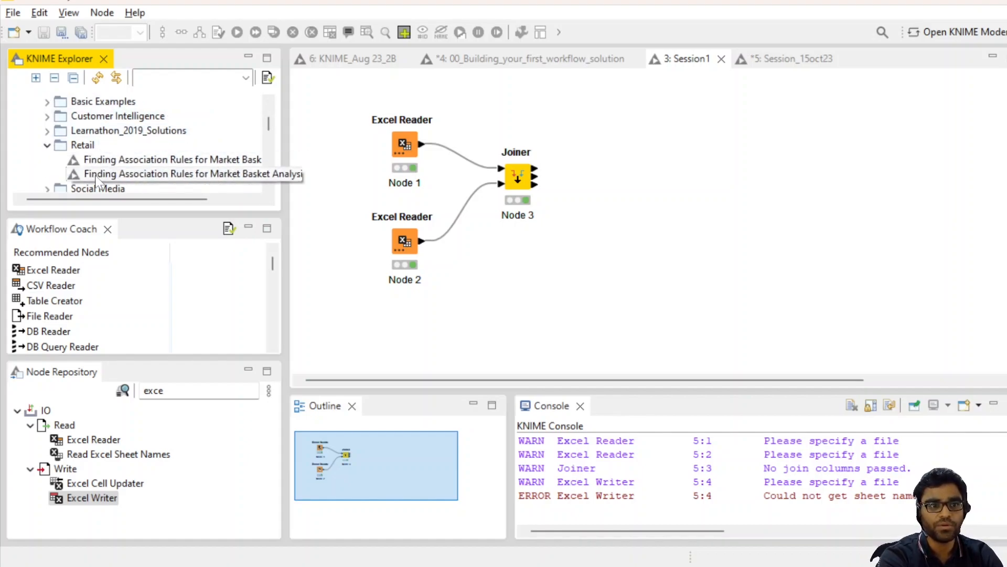
double_click(169, 160)
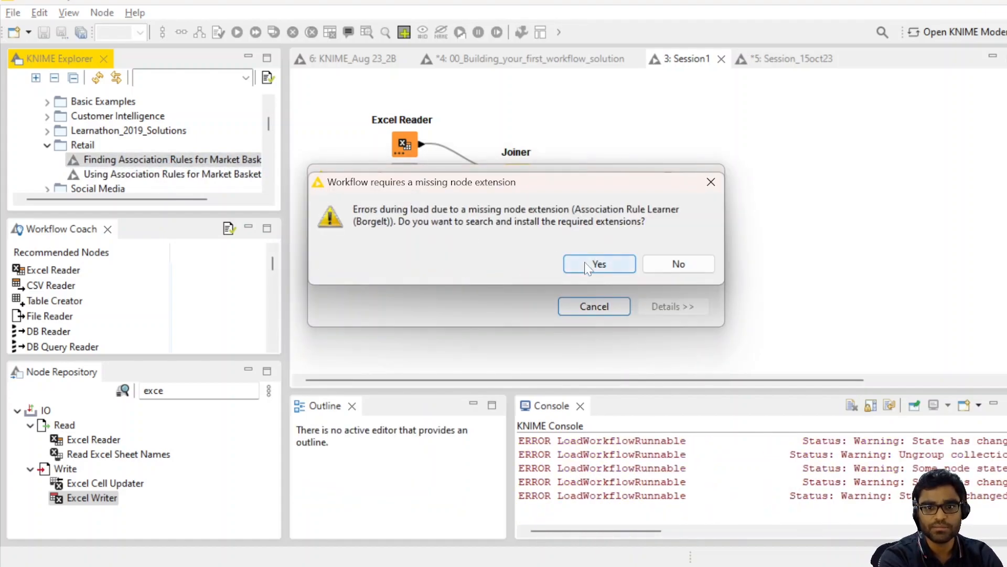
left_click(585, 262)
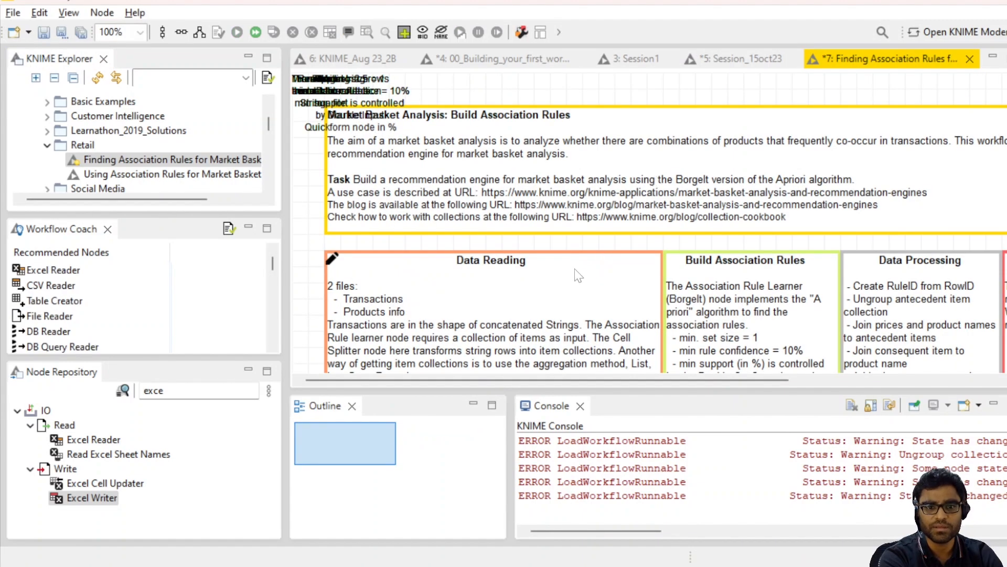
scroll(574, 268, "down", 3)
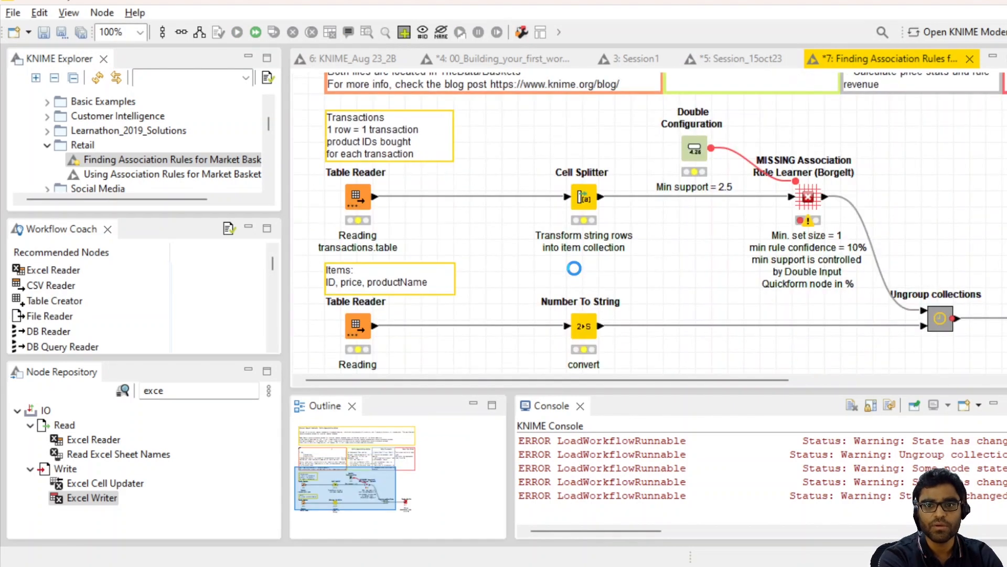
Step: Cancel the KNIME Itemset Mining installation and examine the market basket workflow's node chain through to the Table Writer
scroll(574, 268, "up", 1)
scroll(393, 237, "down", 1)
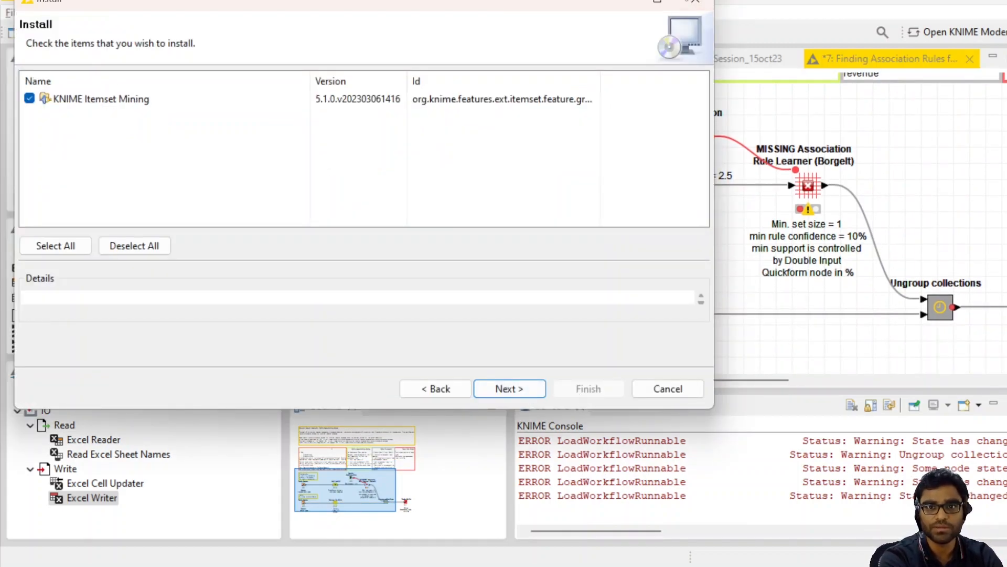
left_click(671, 390)
scroll(731, 220, "up", 2)
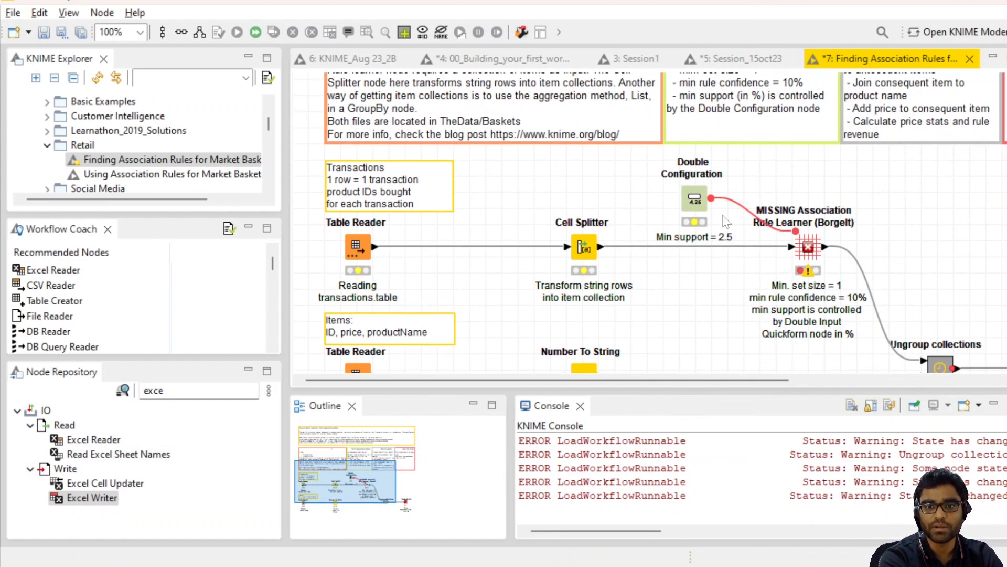
scroll(729, 267, "right", 5)
scroll(728, 267, "down", 3)
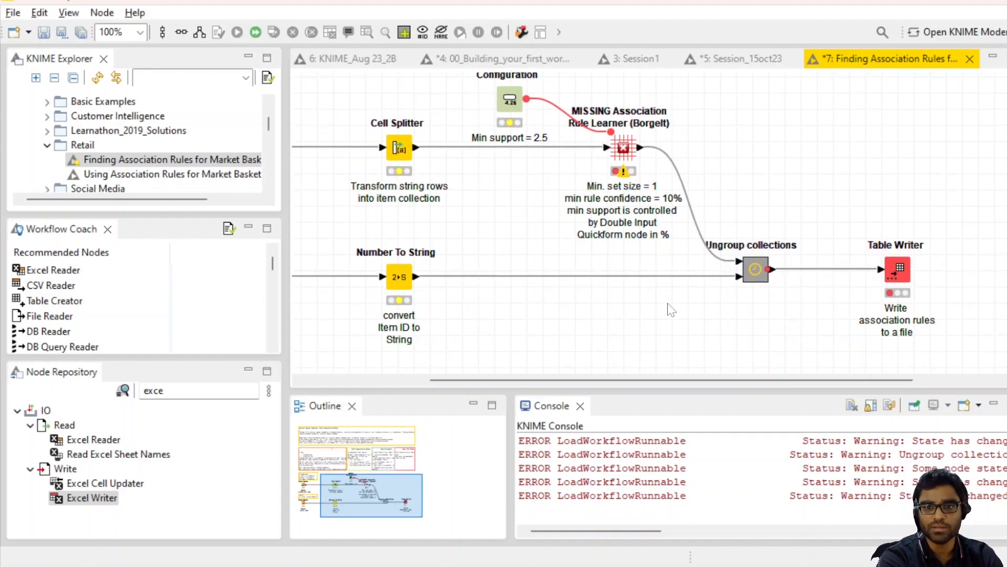
scroll(671, 310, "right", 3)
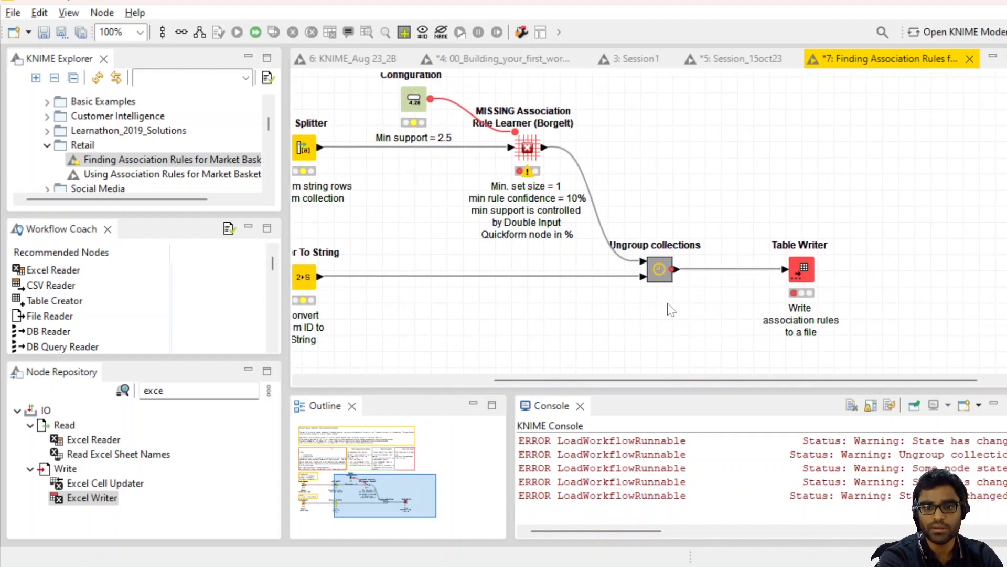
Step: Open the Ungroup collections metanode and examine its inner nodes from RowID and Ungroup through the Joiners to Math Formula and Column Rename
double_click(660, 270)
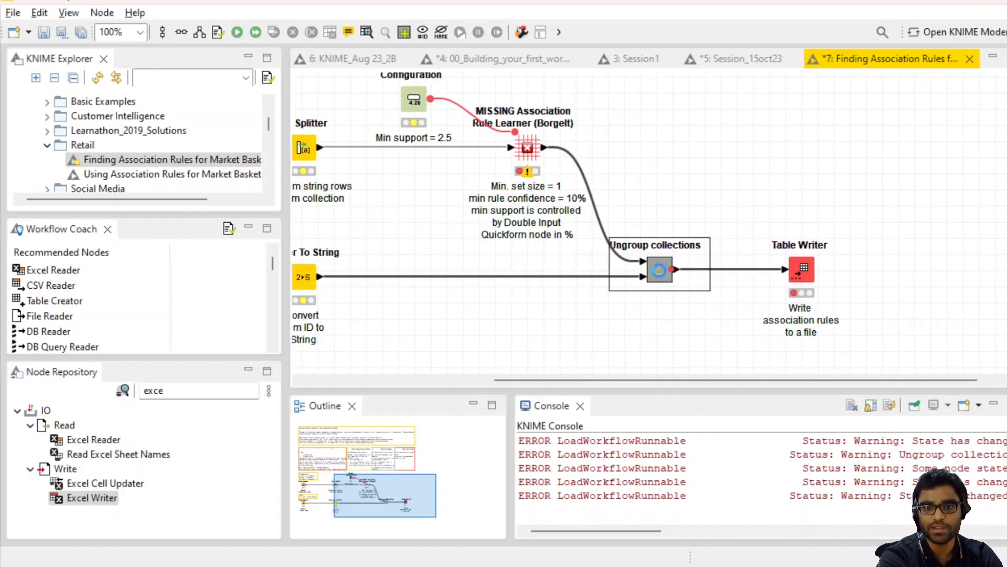
scroll(535, 260, "down", 4)
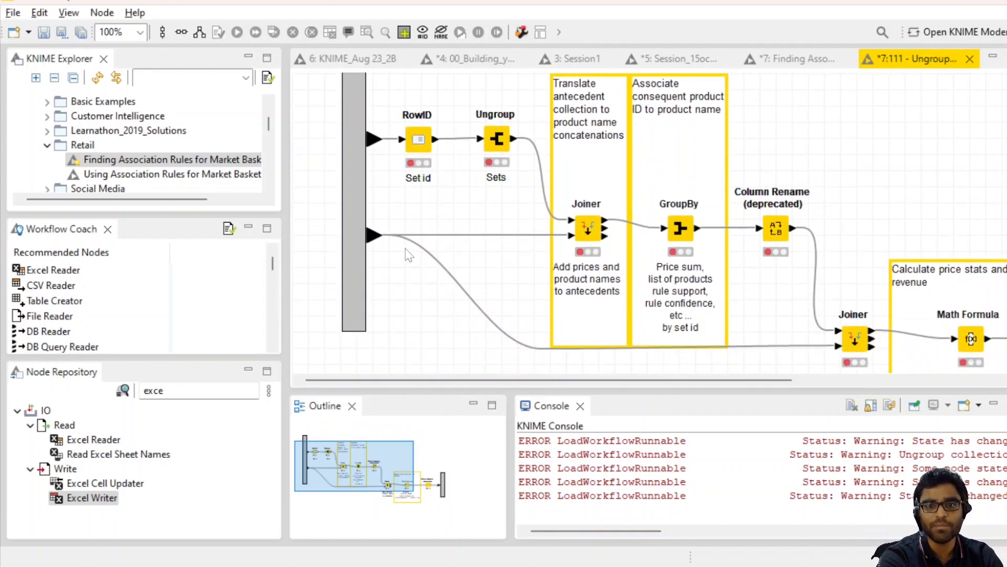
scroll(681, 286, "up", 3)
scroll(845, 314, "down", 3)
scroll(847, 312, "right", 8)
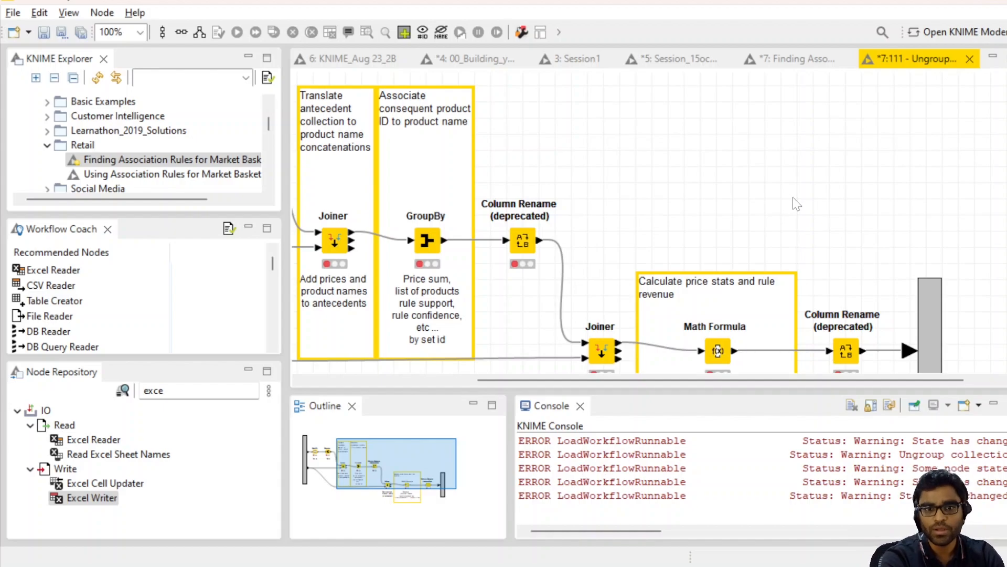
scroll(794, 198, "down", 3)
scroll(793, 199, "left", 6)
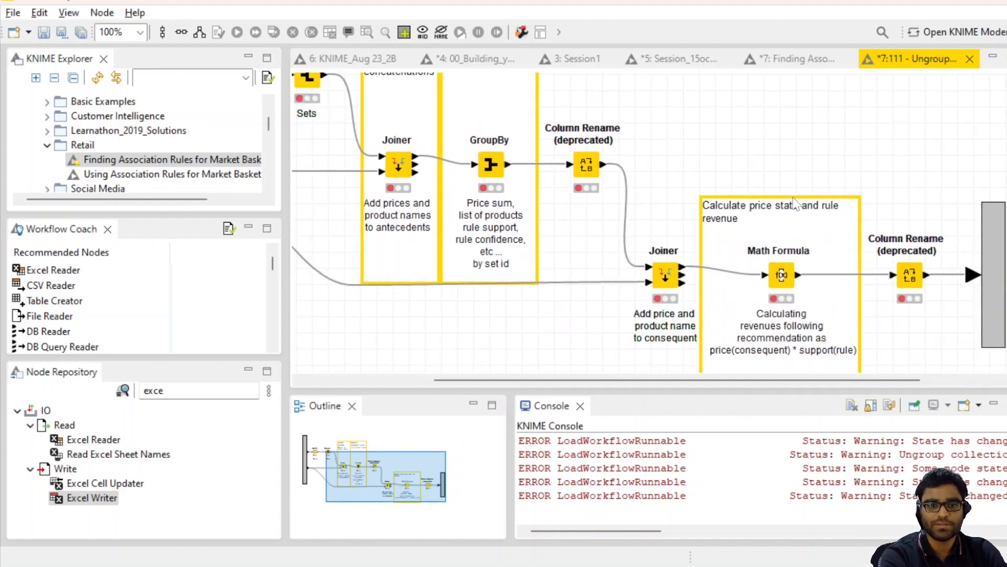
scroll(794, 198, "up", 5)
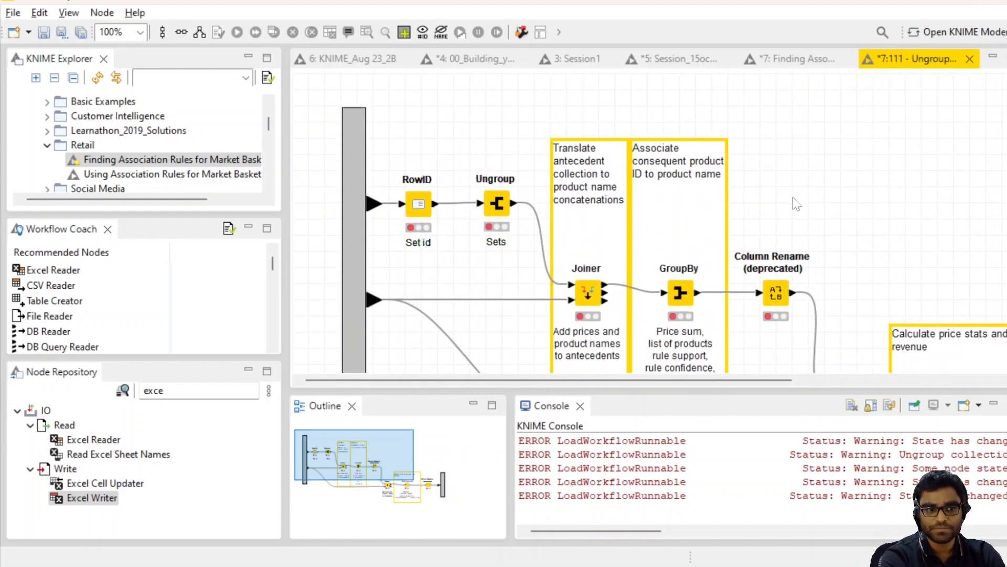